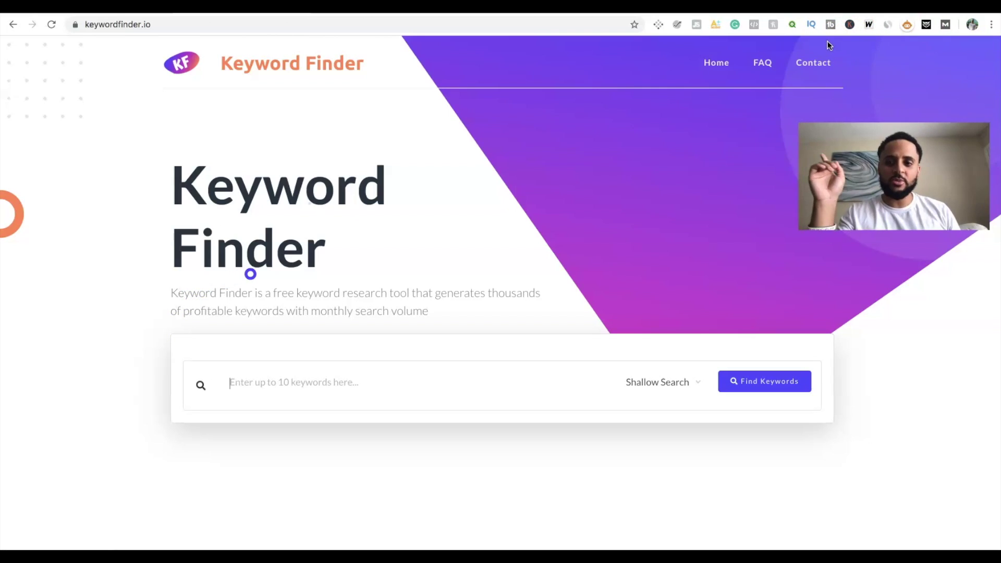
Run a shallow keyword search in Keyword Finder for "hiking"
{"action": "left_click", "coordinate": [943, 43]}
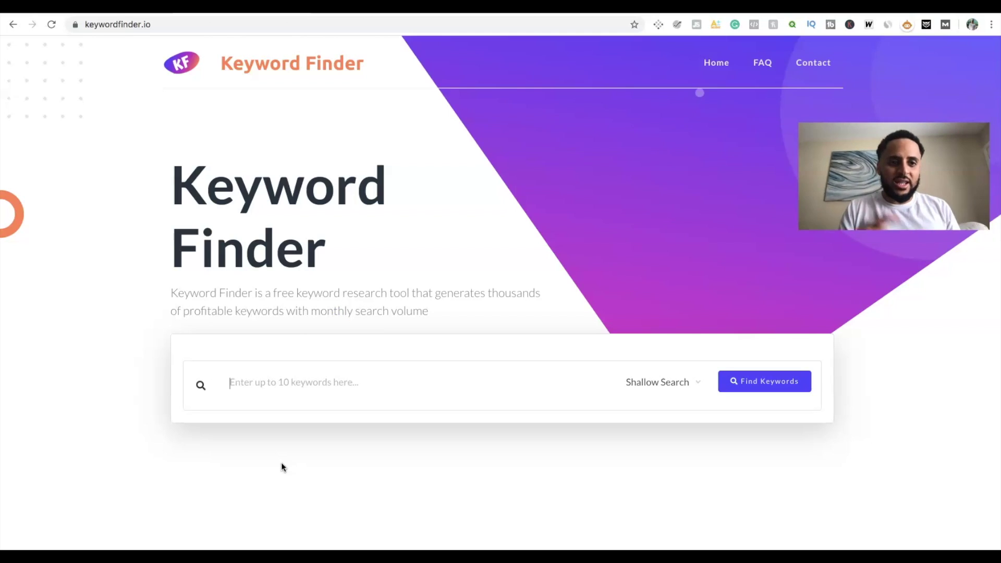
{"action": "left_click", "coordinate": [267, 469]}
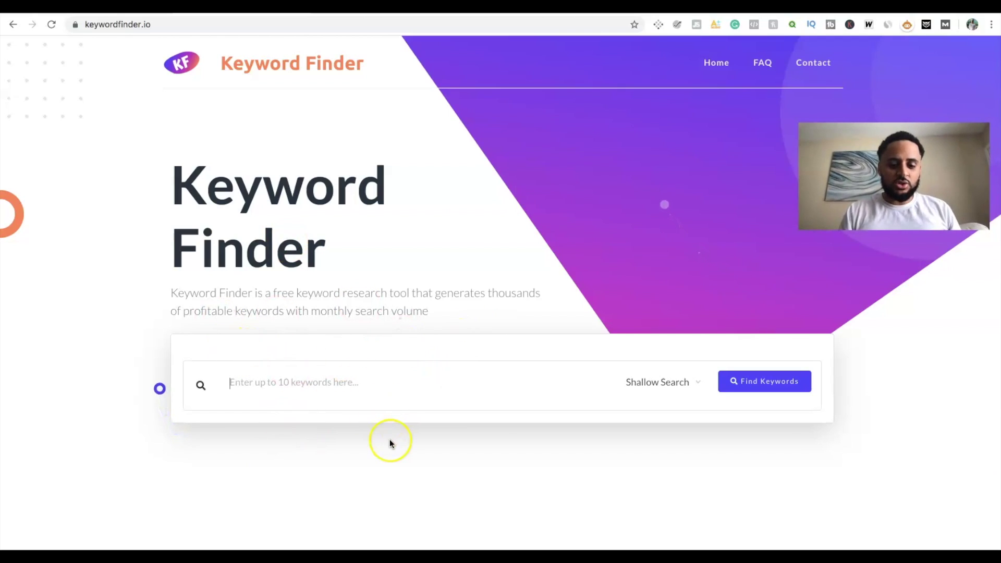
{"action": "type", "text": "hiki"}
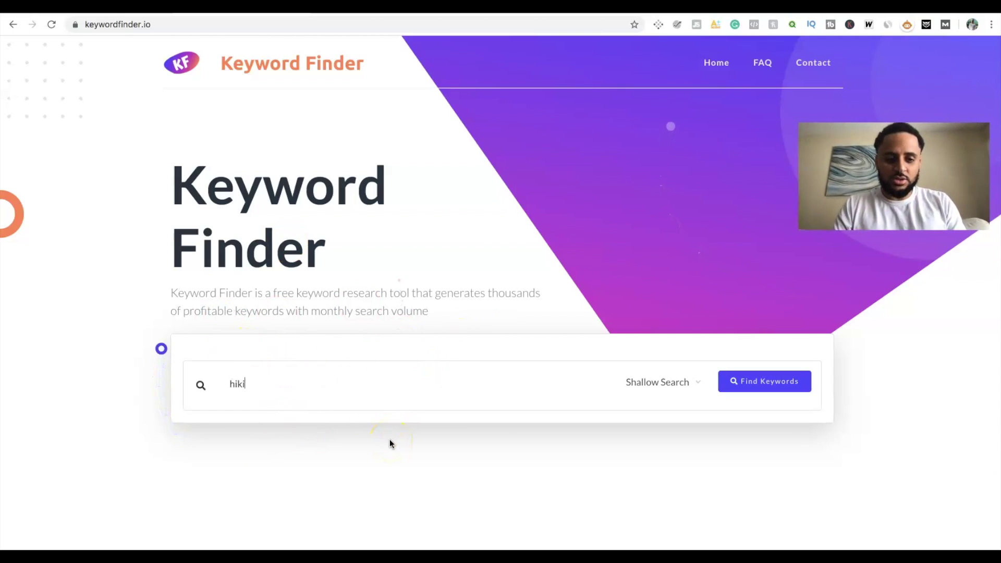
{"action": "type", "text": "ng"}
{"action": "key", "text": "Return"}
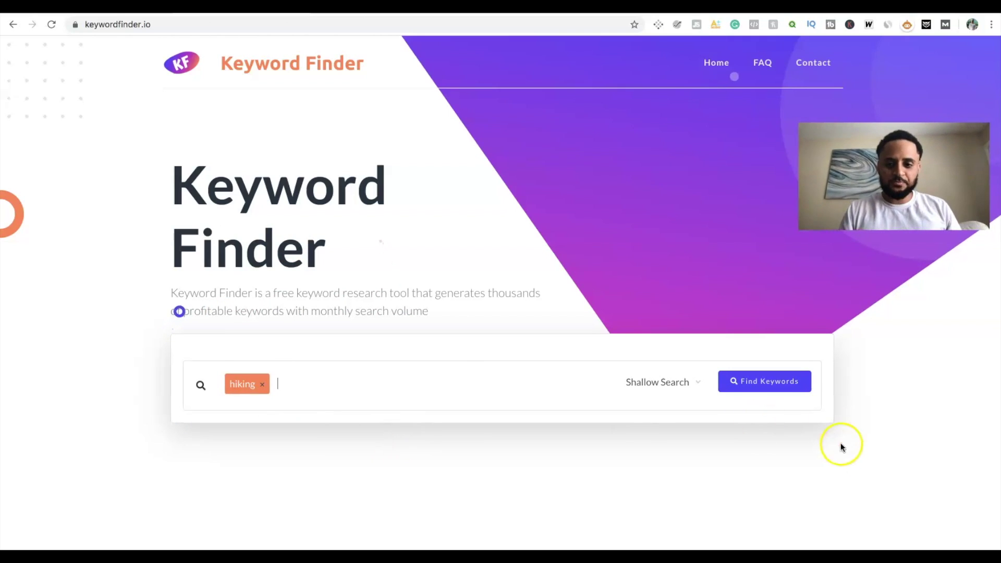
{"action": "left_click", "coordinate": [782, 385]}
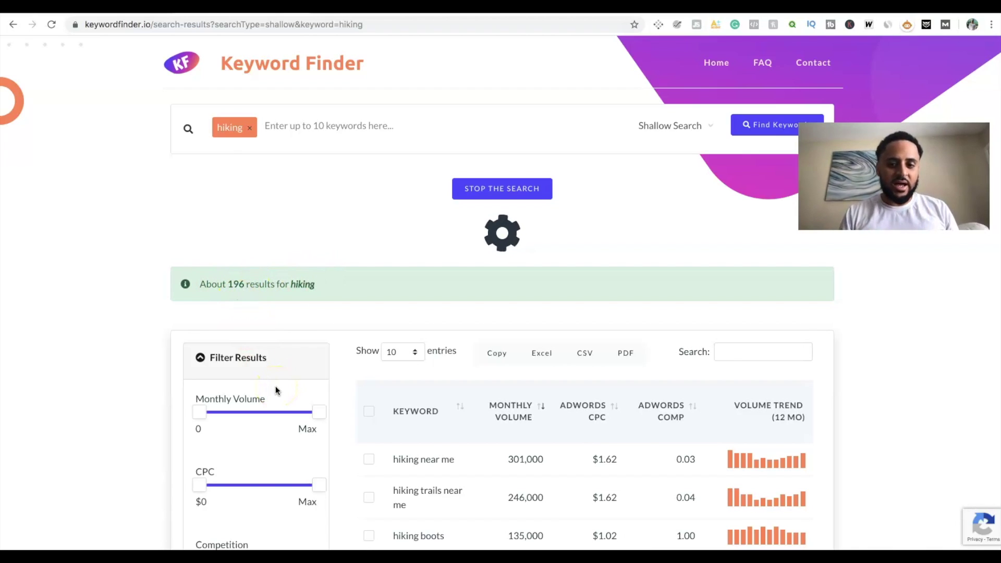
Stop the running search and examine the monthly volume, AdWords CPC, competition and volume trend of the hiking keywords
{"action": "left_click", "coordinate": [484, 179]}
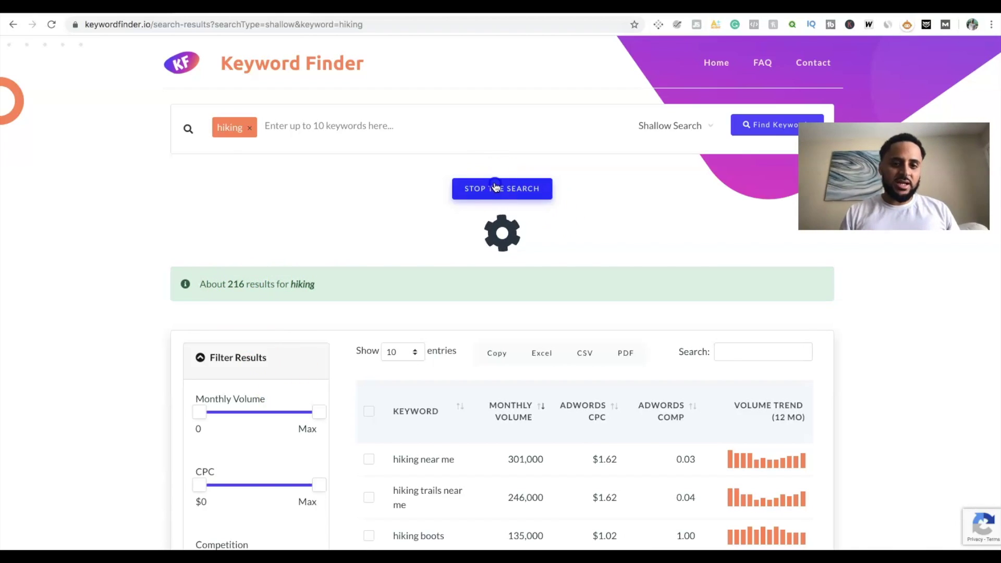
{"action": "scroll", "coordinate": [240, 295], "scroll_direction": "down", "scroll_amount": 4}
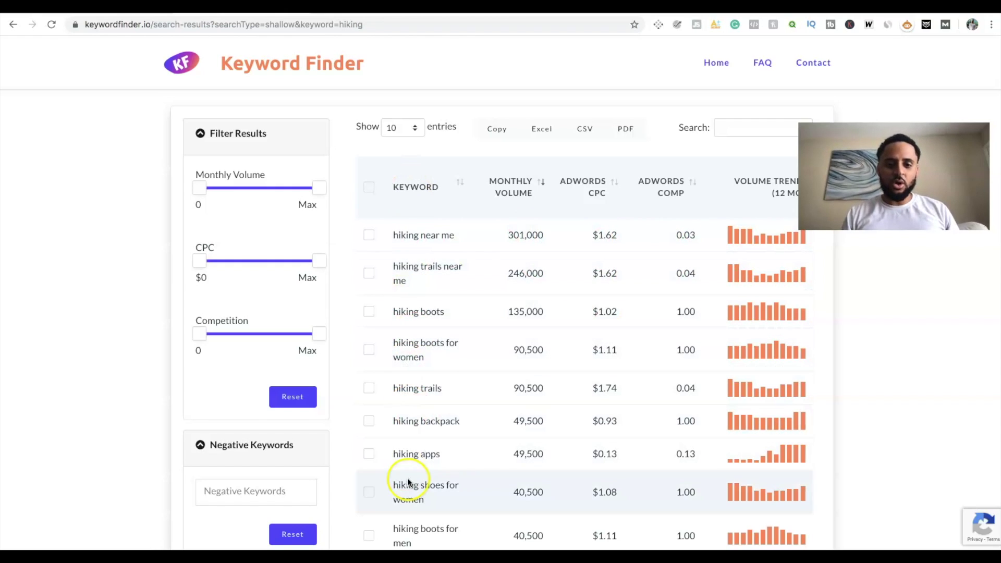
{"action": "scroll", "coordinate": [503, 475], "scroll_direction": "up", "scroll_amount": 2}
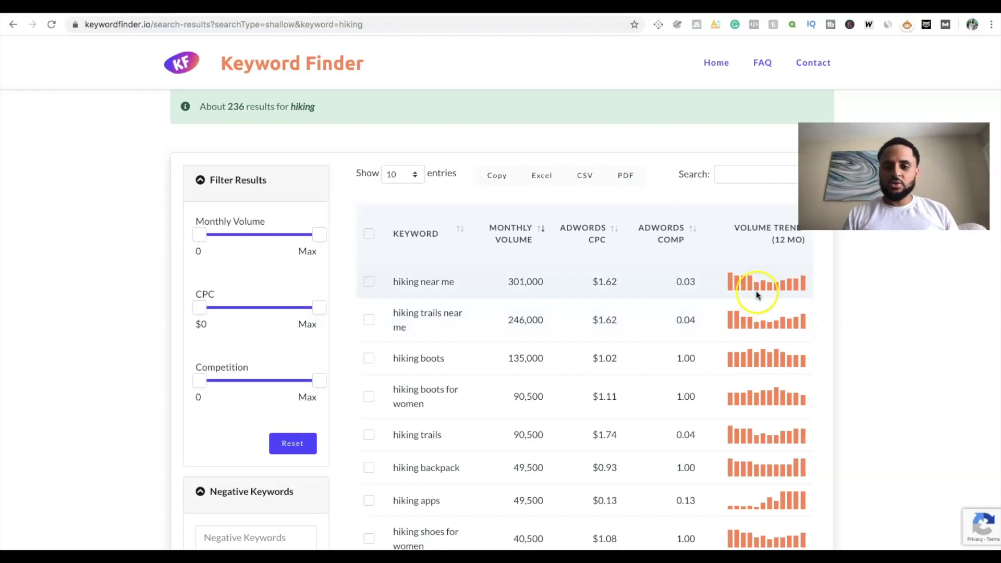
{"action": "scroll", "coordinate": [754, 396], "scroll_direction": "down", "scroll_amount": 2}
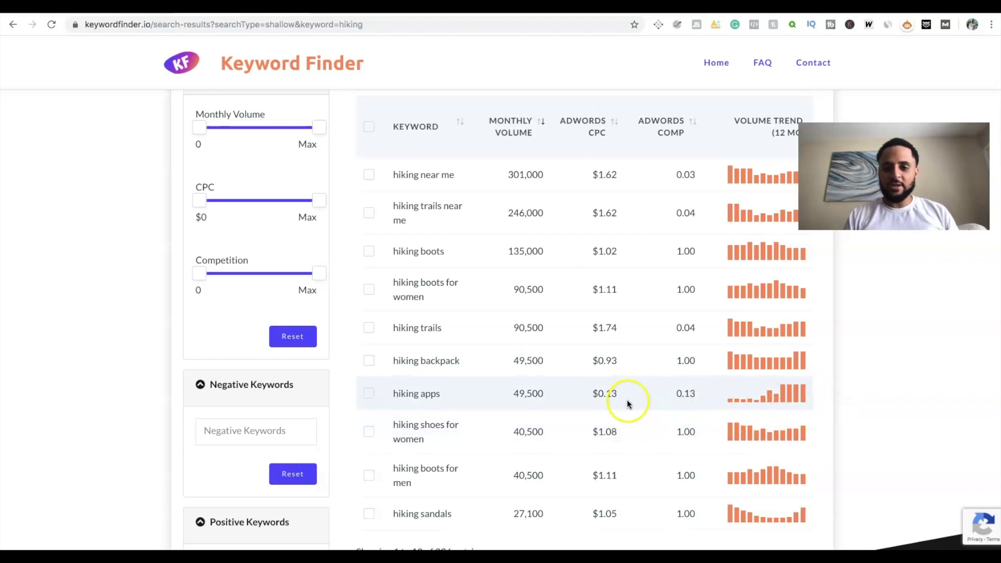
{"action": "left_click", "coordinate": [698, 394]}
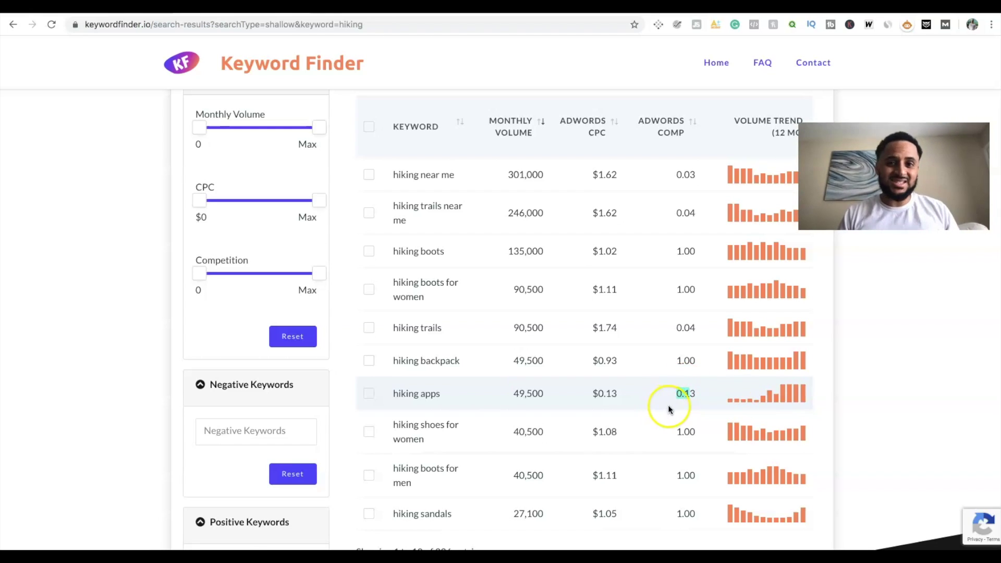
Filter the hiking keywords to a maximum competition of 0.30
{"action": "scroll", "coordinate": [424, 225], "scroll_direction": "up", "scroll_amount": 3}
{"action": "scroll", "coordinate": [424, 225], "scroll_direction": "up", "scroll_amount": 3}
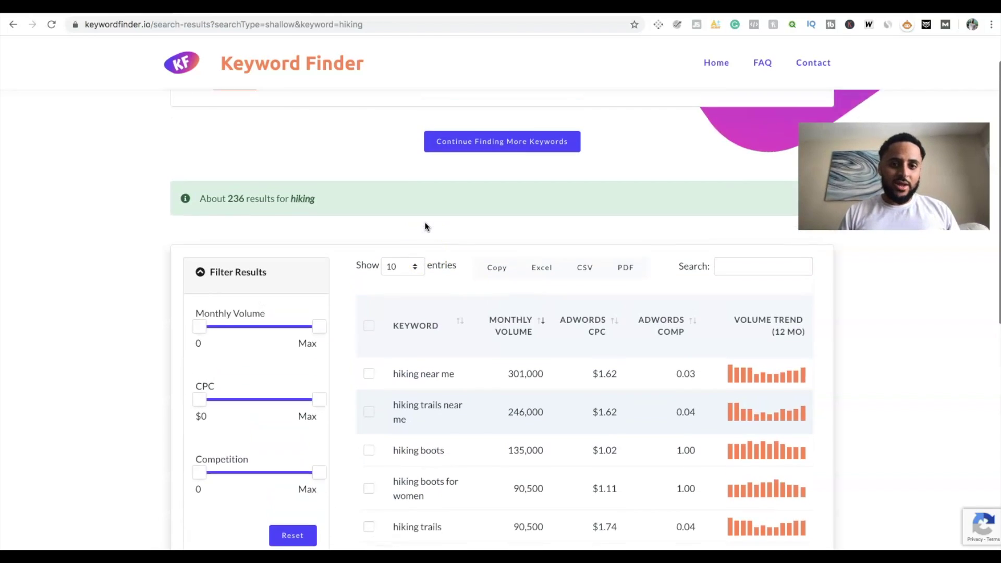
{"action": "scroll", "coordinate": [425, 224], "scroll_direction": "down", "scroll_amount": 4}
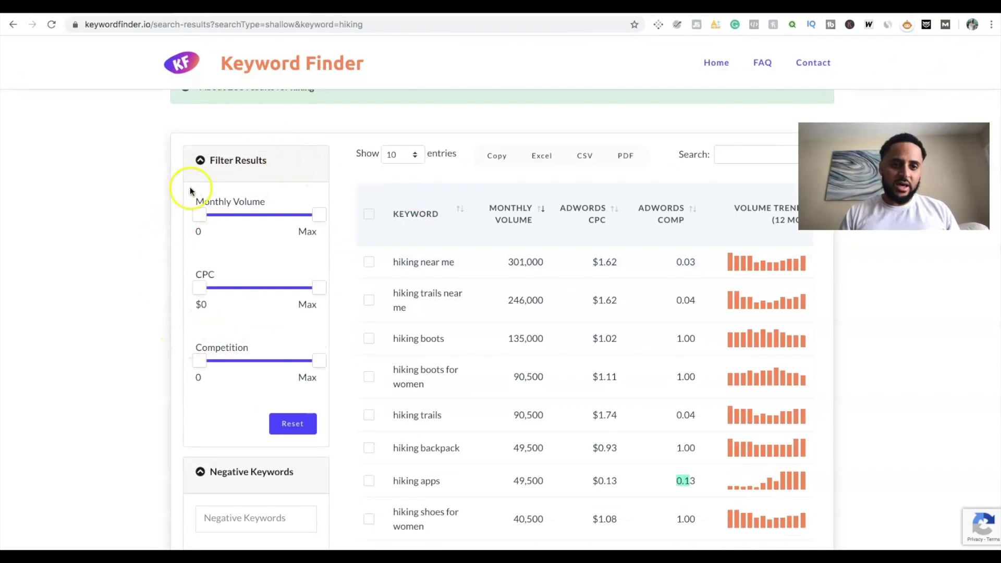
{"action": "left_click_drag", "start_coordinate": [320, 361], "coordinate": [249, 366]}
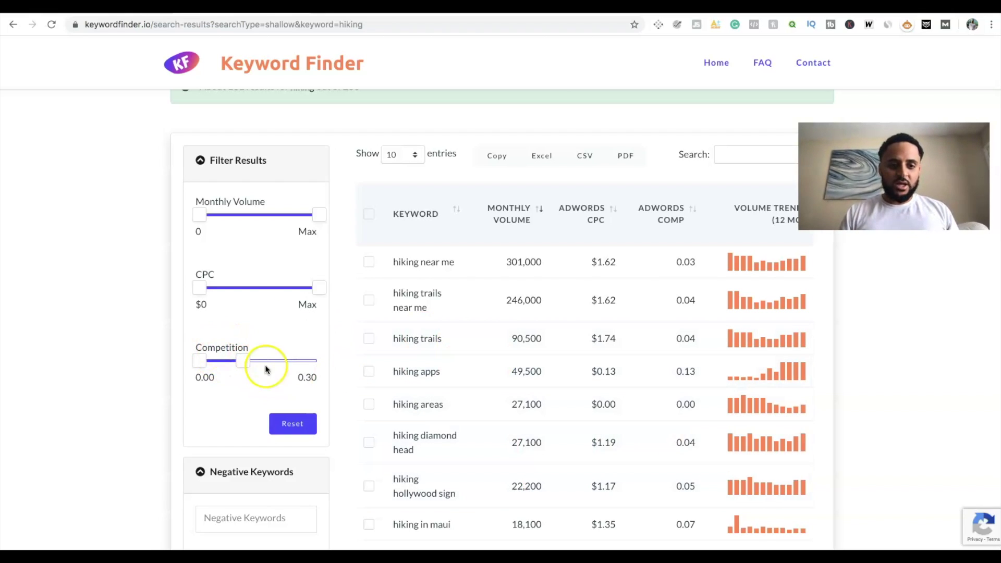
{"action": "mouse_move", "coordinate": [240, 359]}
{"action": "left_mouse_down"}
{"action": "mouse_move", "coordinate": [275, 360]}
{"action": "mouse_move", "coordinate": [239, 359]}
{"action": "left_mouse_up"}
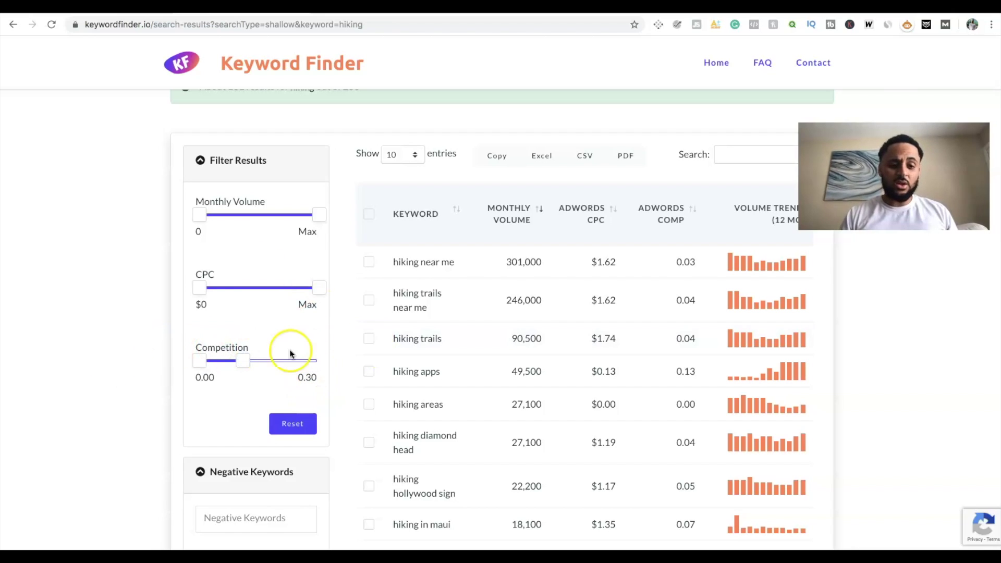
Look through the filtered hiking keywords, including the second page of results and the negative and positive keyword filters
{"action": "scroll", "coordinate": [567, 399], "scroll_direction": "down", "scroll_amount": 5}
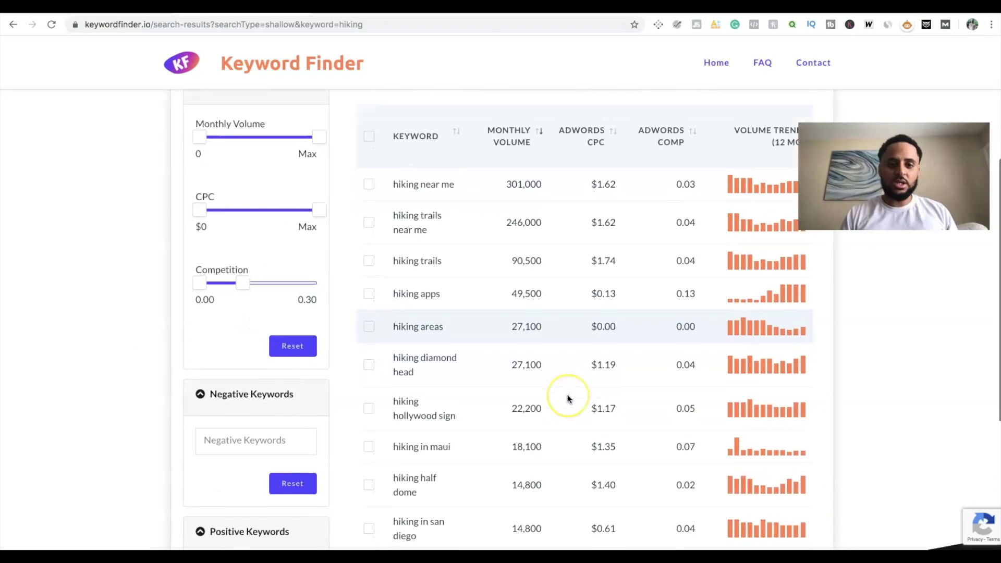
{"action": "scroll", "coordinate": [567, 399], "scroll_direction": "up", "scroll_amount": 3}
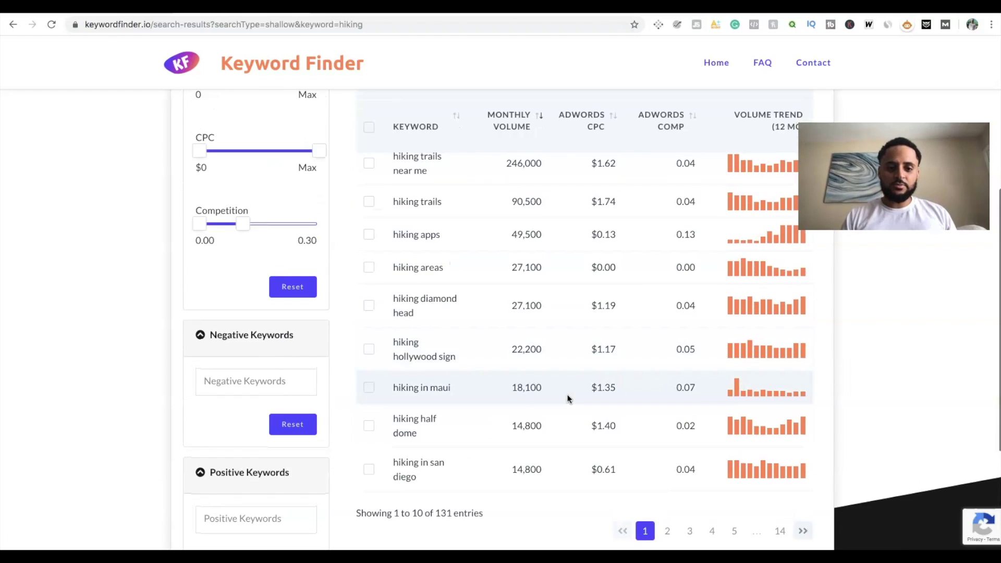
{"action": "scroll", "coordinate": [567, 399], "scroll_direction": "down", "scroll_amount": 2}
{"action": "left_click", "coordinate": [252, 449]}
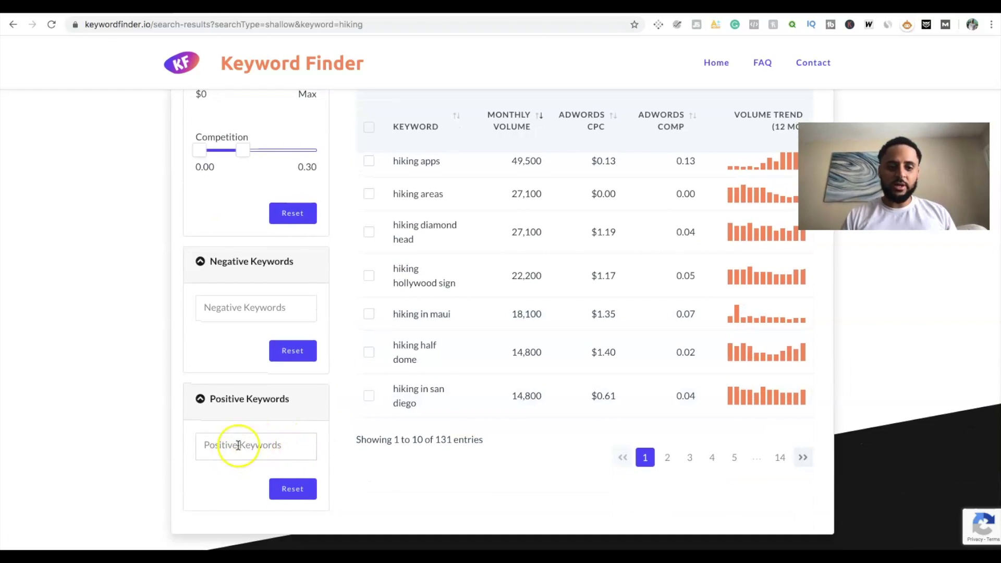
{"action": "scroll", "coordinate": [568, 227], "scroll_direction": "up", "scroll_amount": 4}
{"action": "scroll", "coordinate": [565, 253], "scroll_direction": "up", "scroll_amount": 3}
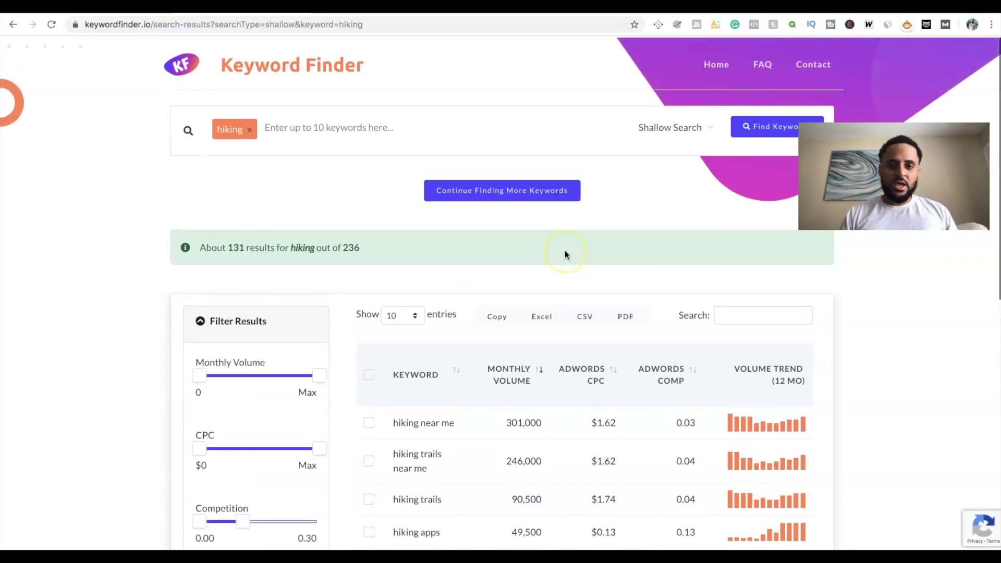
{"action": "scroll", "coordinate": [565, 252], "scroll_direction": "down", "scroll_amount": 8}
{"action": "left_click", "coordinate": [664, 355]}
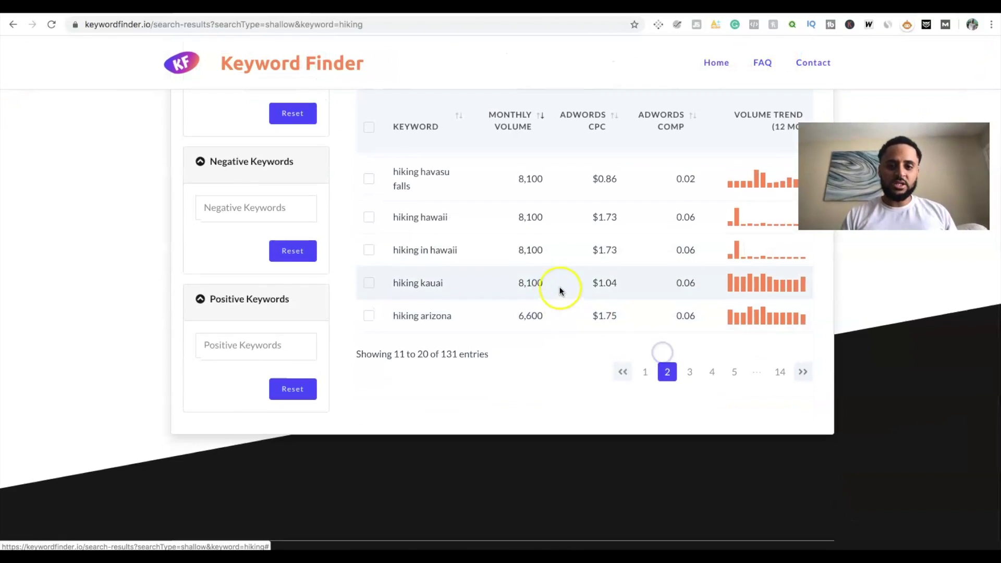
{"action": "scroll", "coordinate": [559, 287], "scroll_direction": "up", "scroll_amount": 5}
{"action": "scroll", "coordinate": [559, 286], "scroll_direction": "down", "scroll_amount": 2}
Sort the filtered keywords by monthly volume, by AdWords CPC, and by AdWords competition in descending order
{"action": "left_click", "coordinate": [499, 250]}
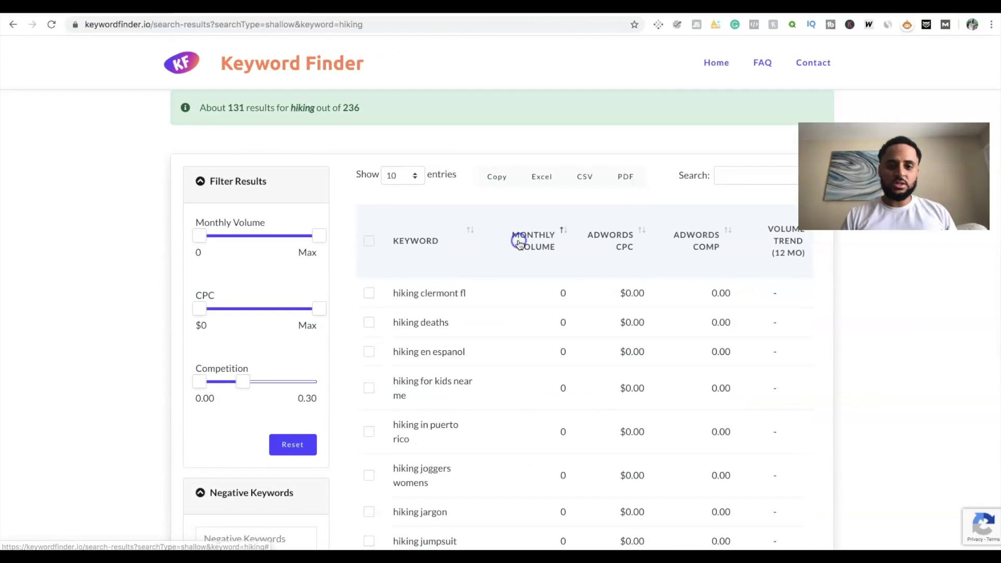
{"action": "left_click", "coordinate": [537, 248]}
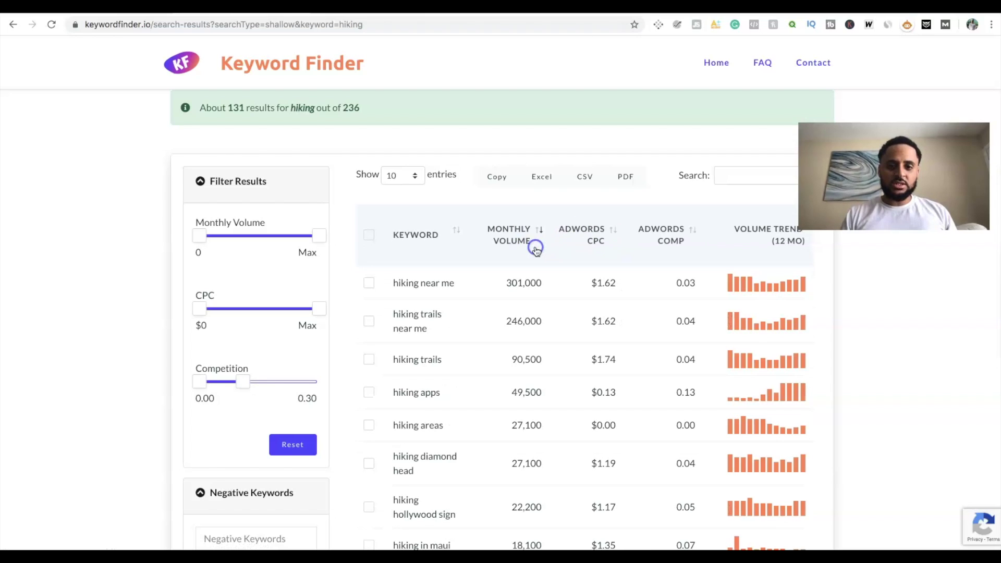
{"action": "left_click", "coordinate": [594, 238]}
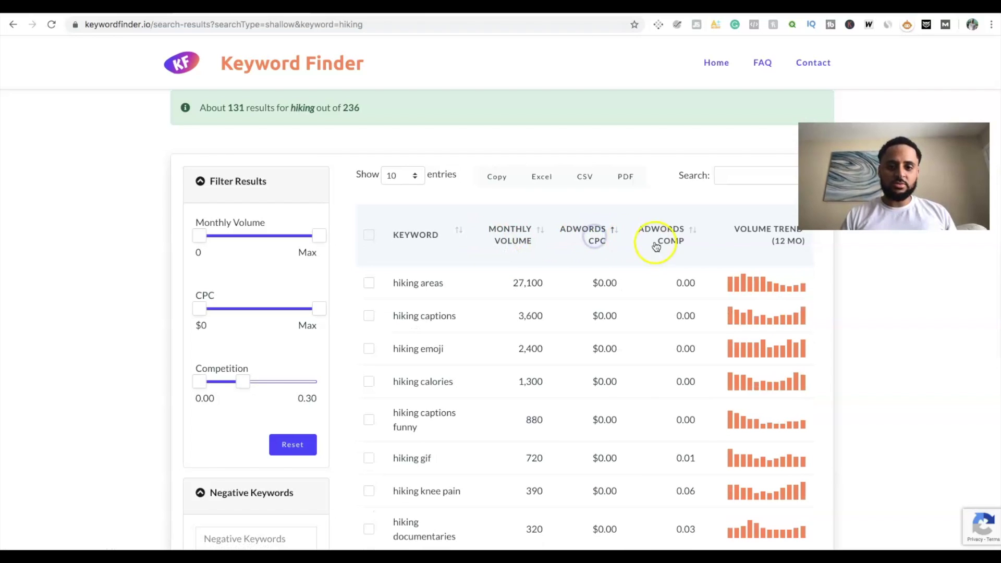
{"action": "left_click", "coordinate": [672, 243]}
{"action": "left_click", "coordinate": [671, 242]}
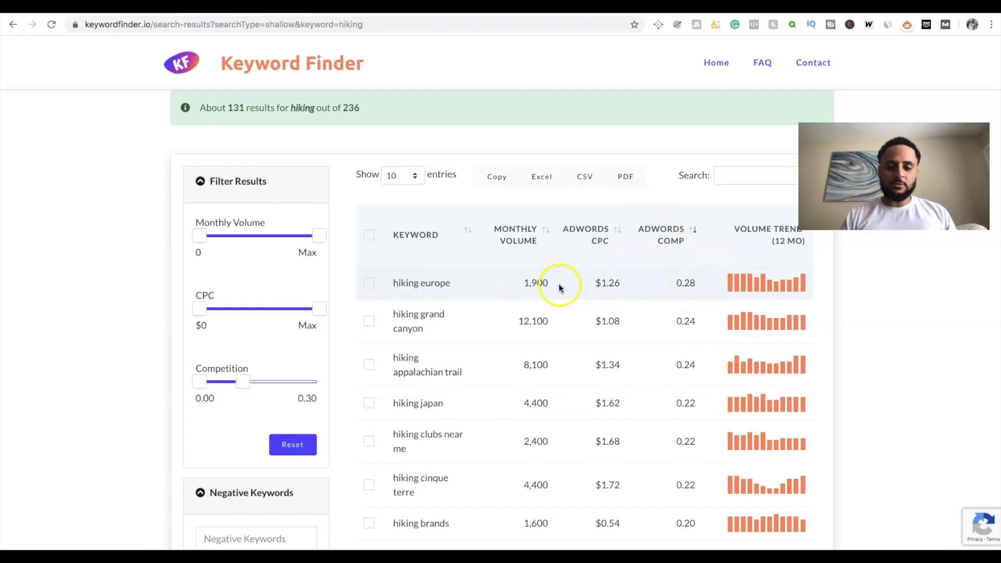
{"action": "scroll", "coordinate": [553, 277], "scroll_direction": "up", "scroll_amount": 3}
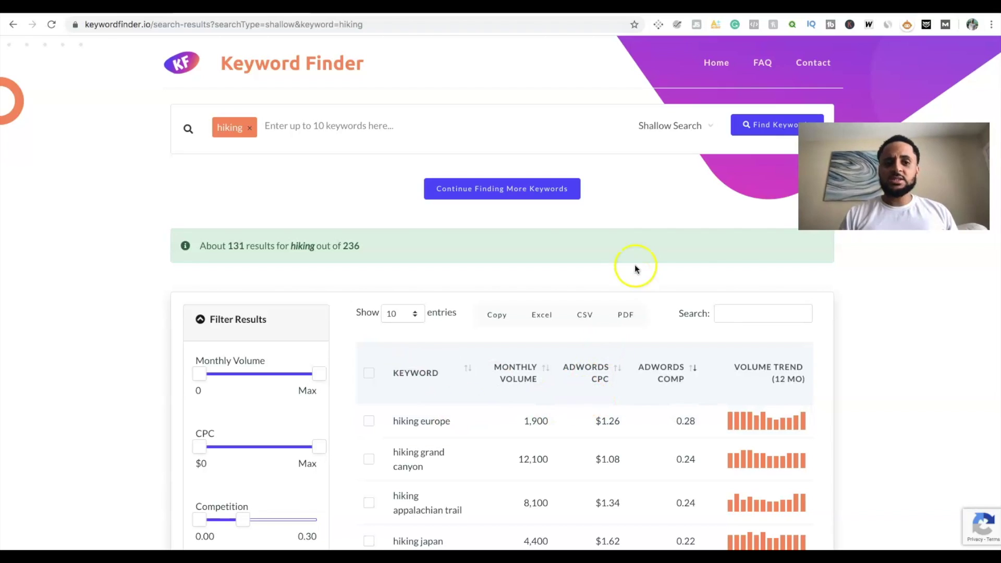
Switch to the Ubersuggest page and look over its introduction and domain or keyword search form
{"action": "left_click", "coordinate": [438, 15]}
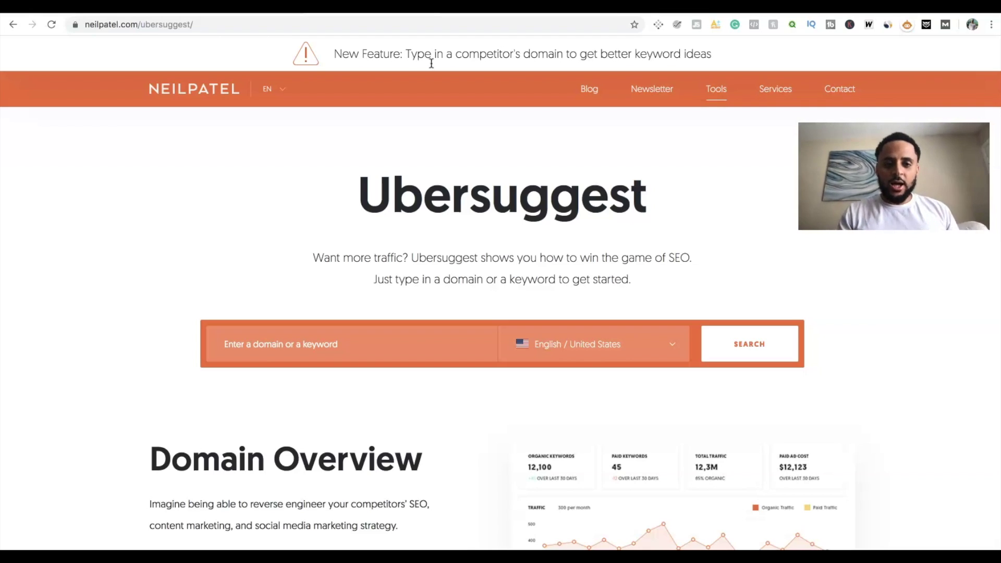
{"action": "left_click_drag", "start_coordinate": [358, 190], "coordinate": [258, 158]}
{"action": "scroll", "coordinate": [334, 235], "scroll_direction": "down", "scroll_amount": 3}
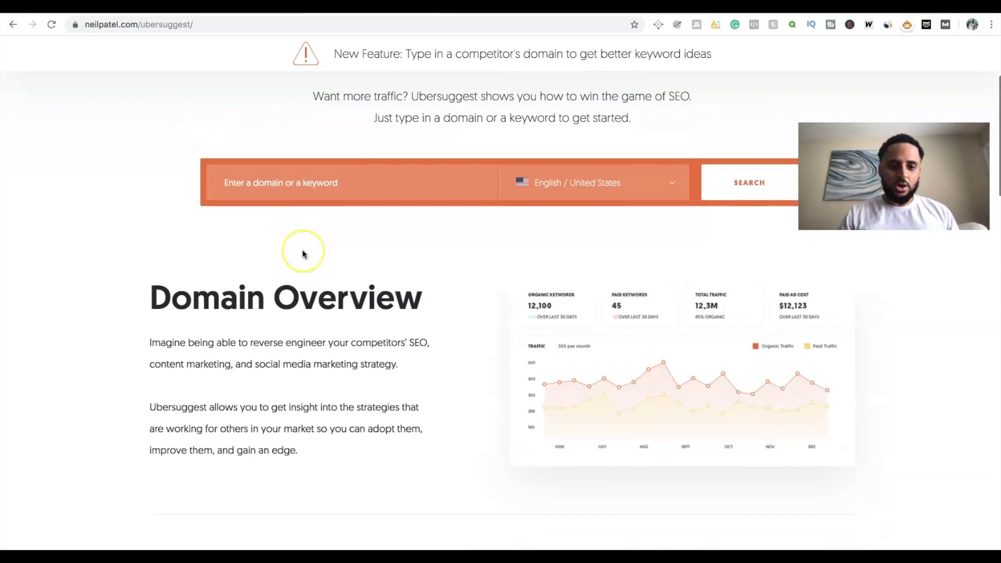
{"action": "scroll", "coordinate": [302, 253], "scroll_direction": "up", "scroll_amount": 3}
{"action": "left_click", "coordinate": [273, 235]}
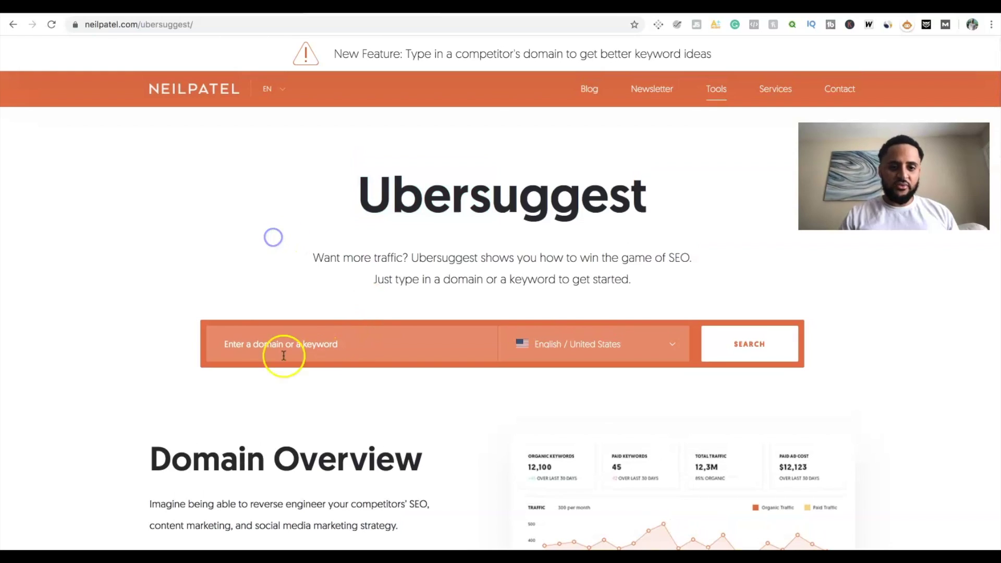
{"action": "scroll", "coordinate": [291, 338], "scroll_direction": "down", "scroll_amount": 2}
{"action": "left_click", "coordinate": [308, 232]}
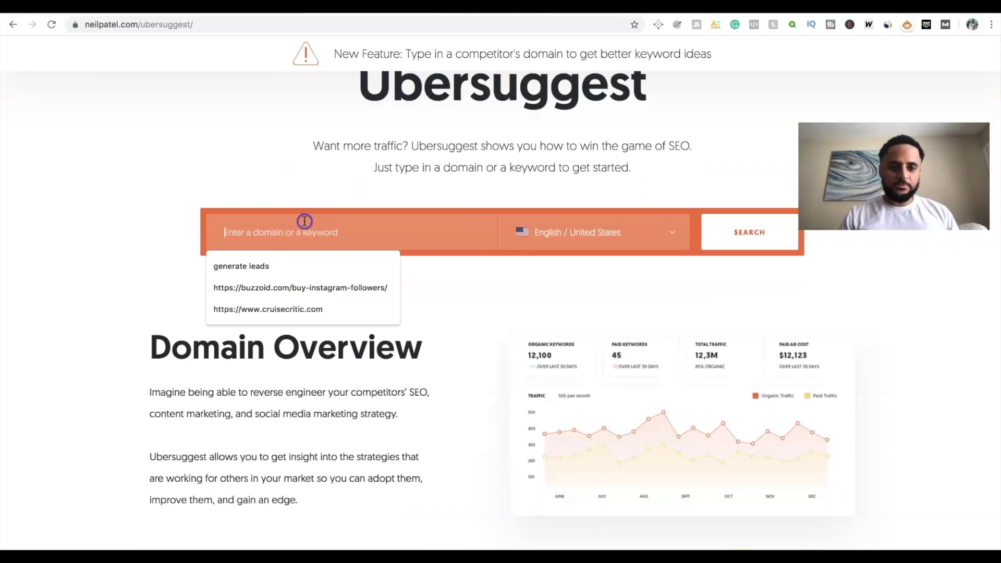
{"action": "left_click", "coordinate": [307, 170]}
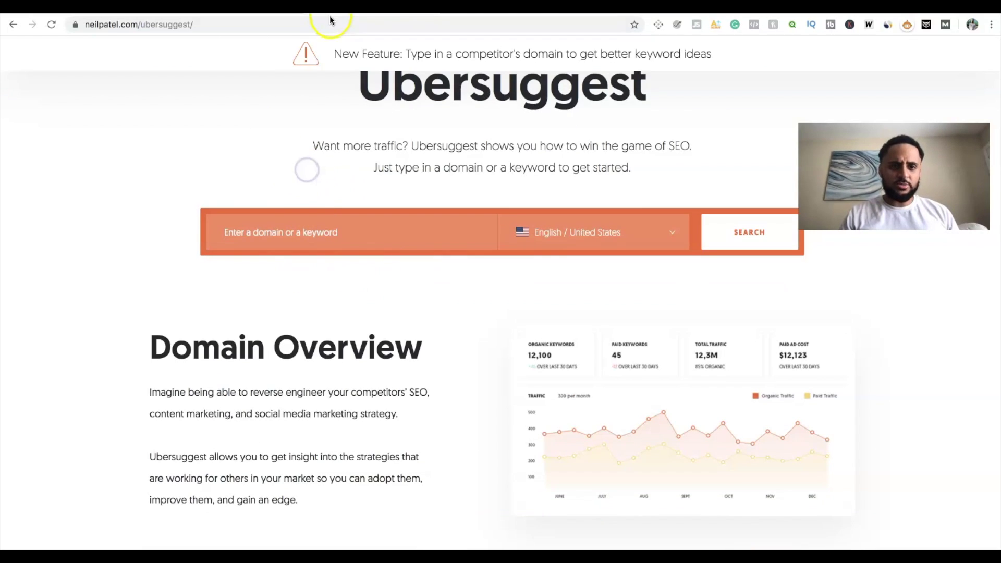
Search Ubersuggest for the keyword "hiking" with English / United States as the language and location
{"action": "left_click", "coordinate": [292, 234]}
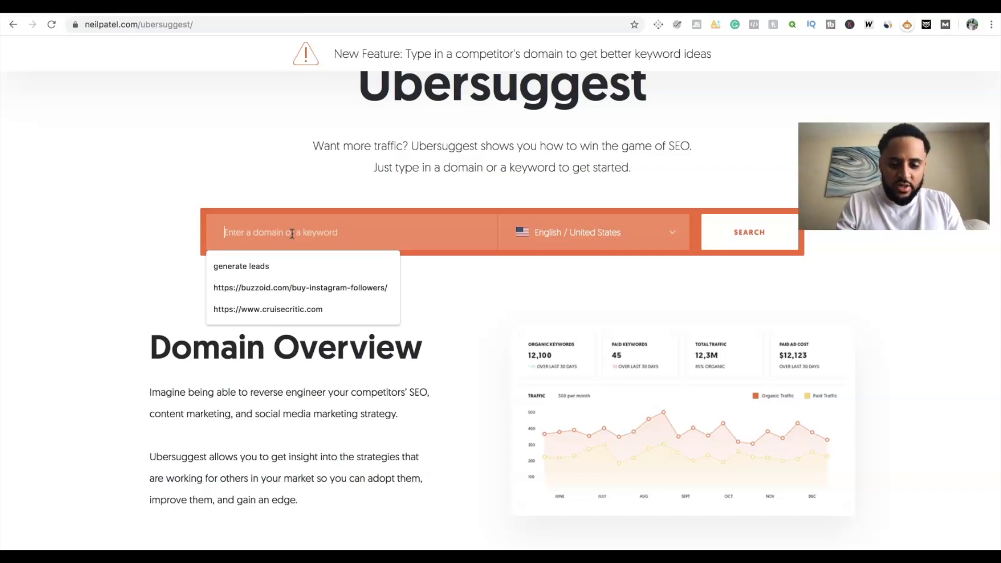
{"action": "type", "text": "hiking"}
{"action": "key", "text": "Return"}
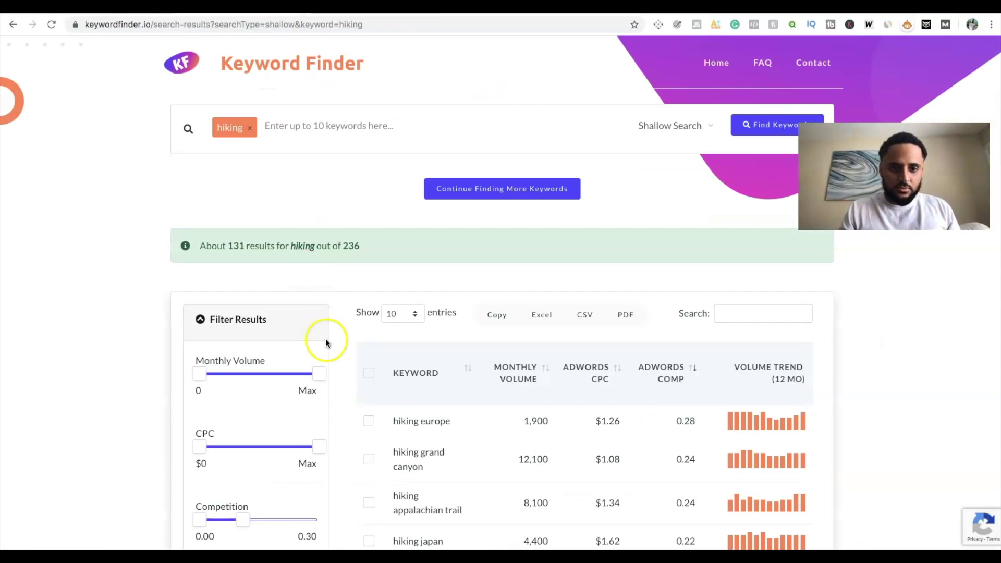
Reset the monthly volume, CPC and competition filters on the Keyword Finder results for hiking
{"action": "scroll", "coordinate": [323, 353], "scroll_direction": "down", "scroll_amount": 8}
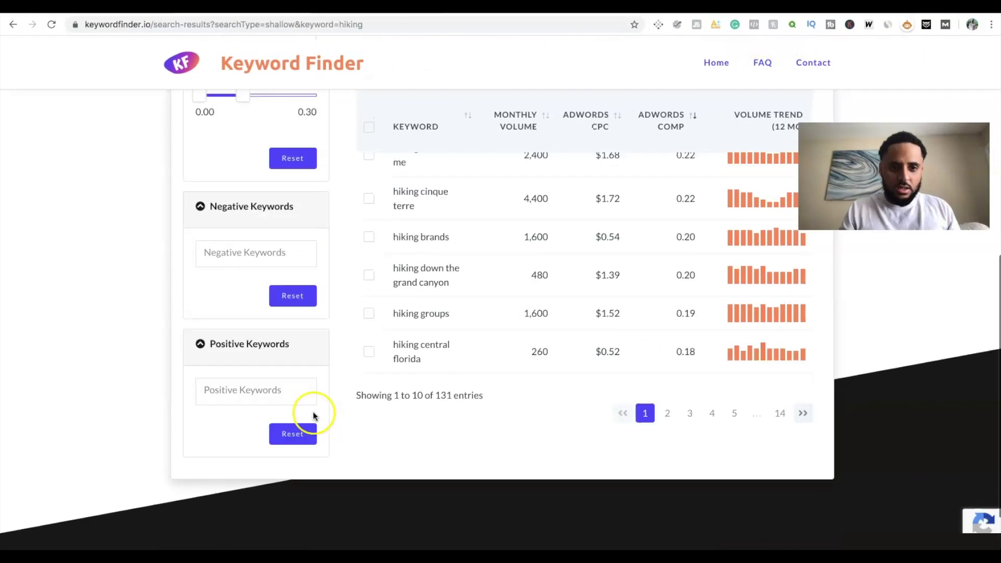
{"action": "scroll", "coordinate": [313, 413], "scroll_direction": "up", "scroll_amount": 2}
{"action": "mouse_move", "coordinate": [238, 208]}
{"action": "left_click_drag", "start_coordinate": [241, 211], "coordinate": [319, 212]}
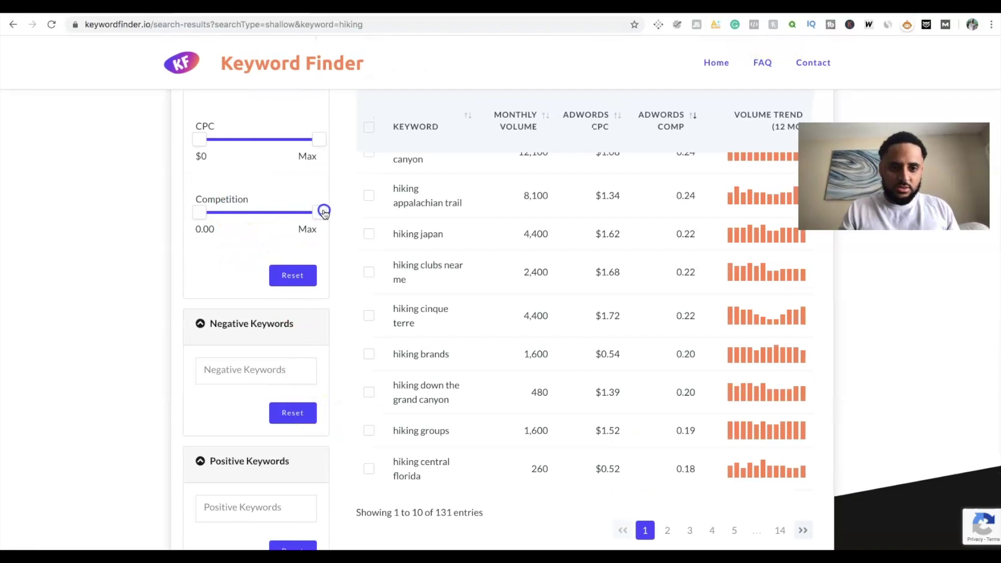
{"action": "left_click", "coordinate": [285, 285]}
{"action": "scroll", "coordinate": [413, 223], "scroll_direction": "up", "scroll_amount": 6}
{"action": "scroll", "coordinate": [414, 230], "scroll_direction": "down", "scroll_amount": 1}
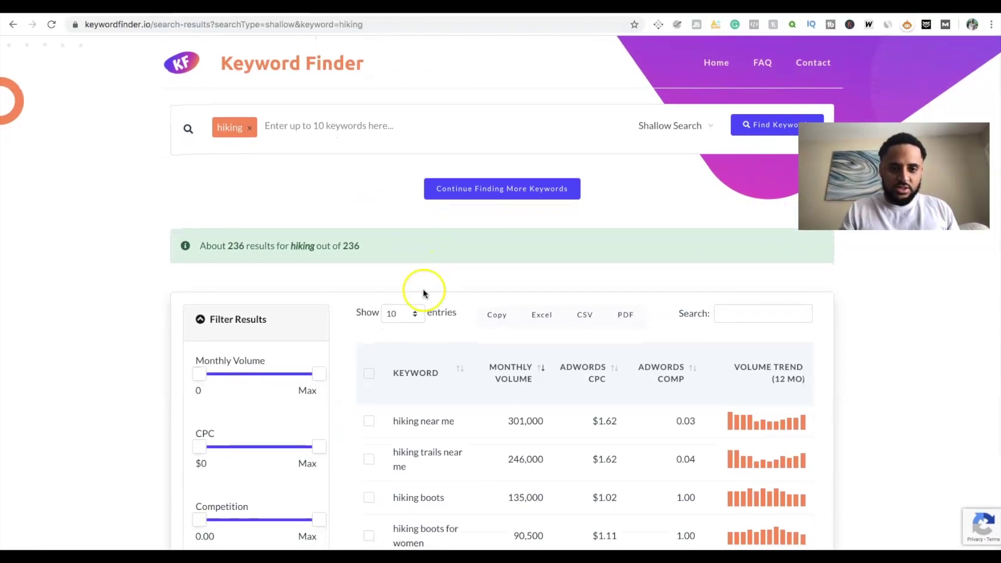
{"action": "scroll", "coordinate": [433, 360], "scroll_direction": "down", "scroll_amount": 5}
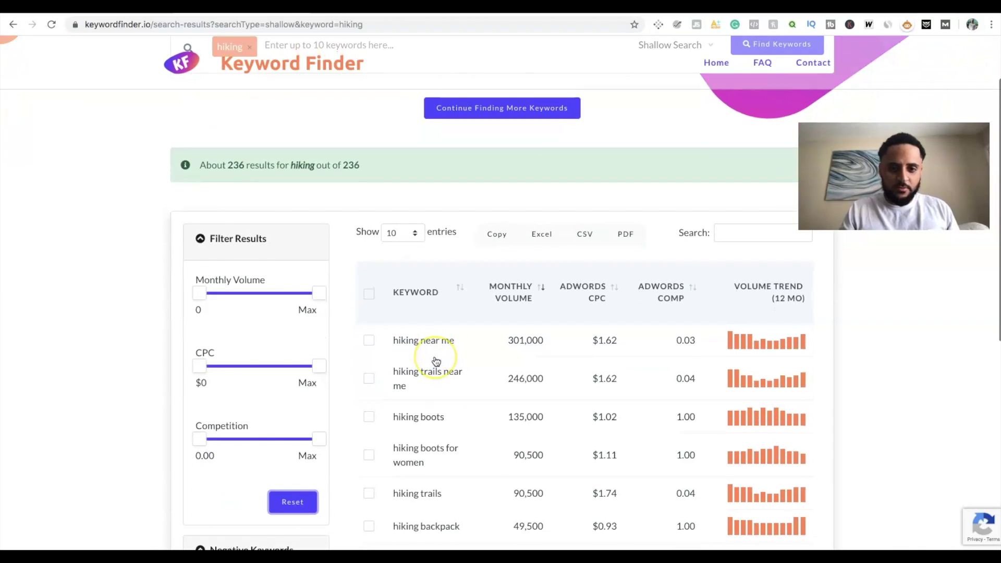
Reload the Ubersuggest results for hiking and look over the keyword overview's search volume, SEO difficulty and monthly volume chart
{"action": "left_click", "coordinate": [295, 358]}
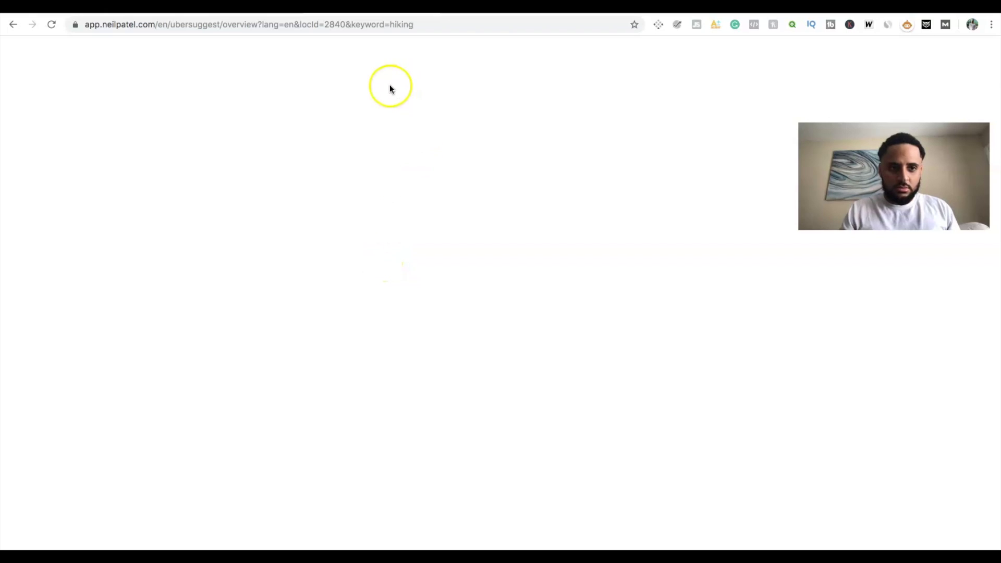
{"action": "left_click", "coordinate": [51, 24]}
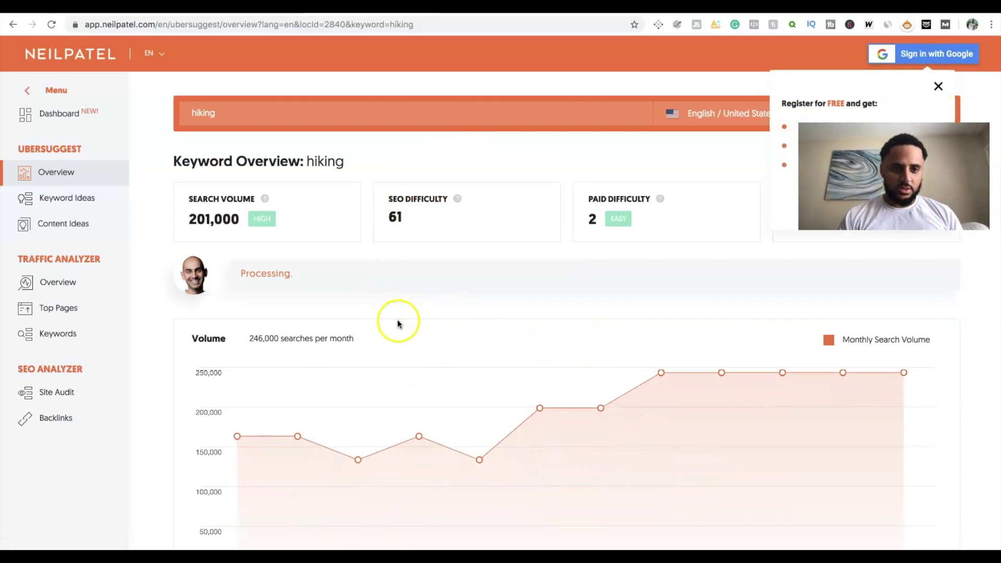
{"action": "scroll", "coordinate": [398, 322], "scroll_direction": "down", "scroll_amount": 4}
{"action": "scroll", "coordinate": [397, 322], "scroll_direction": "up", "scroll_amount": 2}
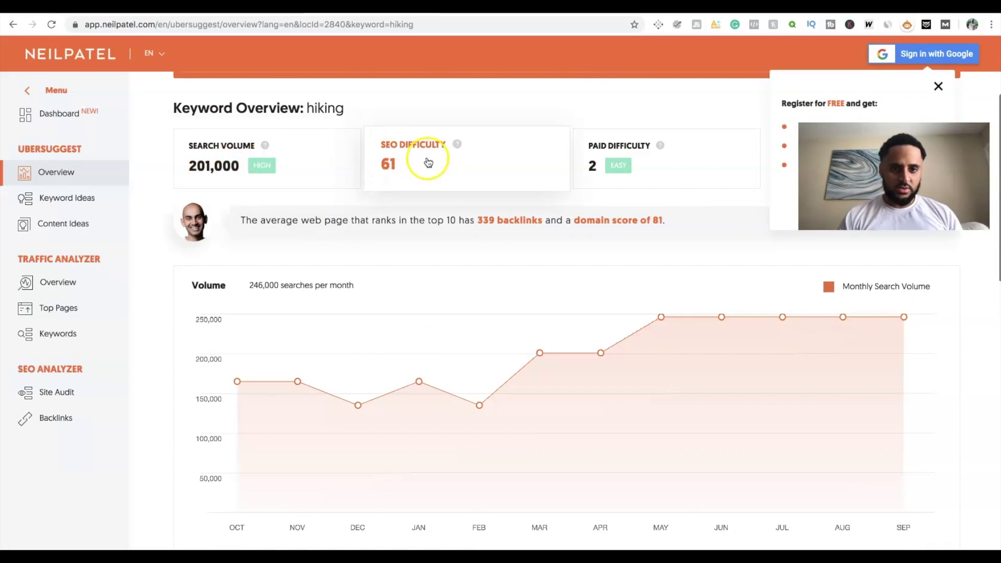
{"action": "scroll", "coordinate": [427, 96], "scroll_direction": "up", "scroll_amount": 2}
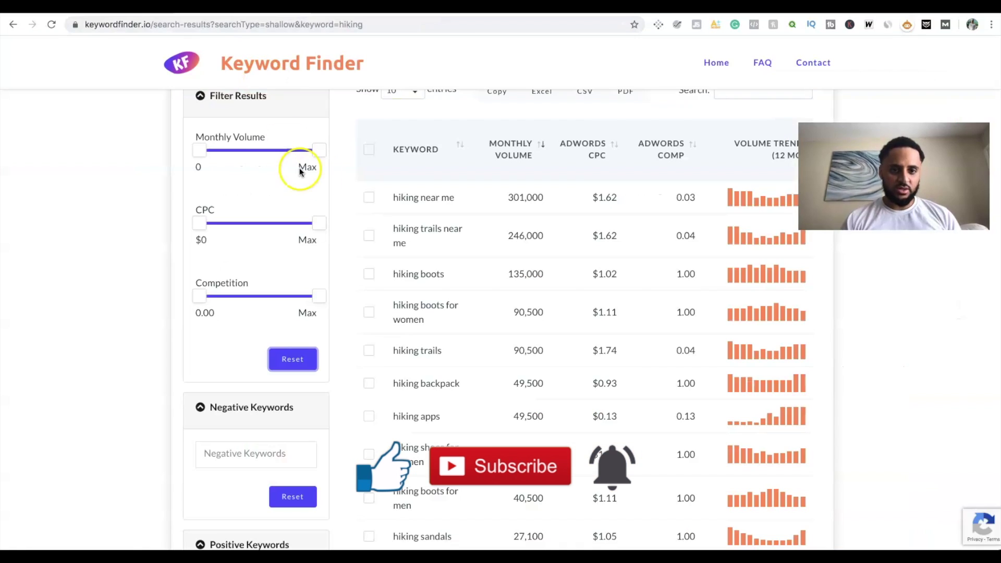
Switch to Keyword Finder and examine the monthly volume, CPC and competition columns in the hiking results
{"action": "scroll", "coordinate": [512, 258], "scroll_direction": "up", "scroll_amount": 1}
{"action": "scroll", "coordinate": [513, 257], "scroll_direction": "up", "scroll_amount": 3}
{"action": "scroll", "coordinate": [513, 257], "scroll_direction": "down", "scroll_amount": 5}
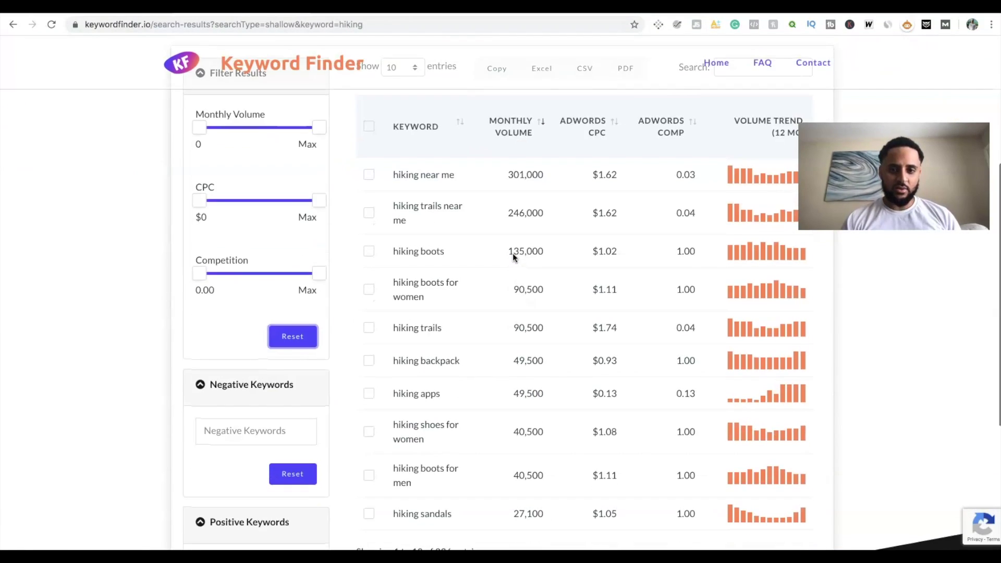
{"action": "scroll", "coordinate": [513, 257], "scroll_direction": "down", "scroll_amount": 1}
{"action": "scroll", "coordinate": [513, 257], "scroll_direction": "up", "scroll_amount": 2}
{"action": "scroll", "coordinate": [513, 257], "scroll_direction": "down", "scroll_amount": 3}
{"action": "scroll", "coordinate": [512, 257], "scroll_direction": "up", "scroll_amount": 3}
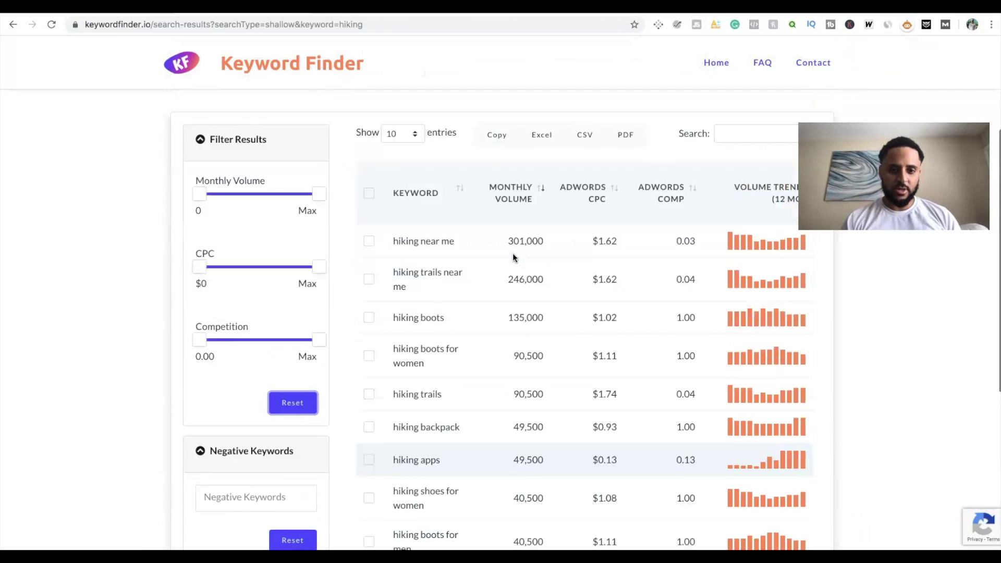
Remove the hiking tag from the Keyword Finder search box
{"action": "scroll", "coordinate": [512, 257], "scroll_direction": "up", "scroll_amount": 3}
{"action": "left_click", "coordinate": [249, 128]}
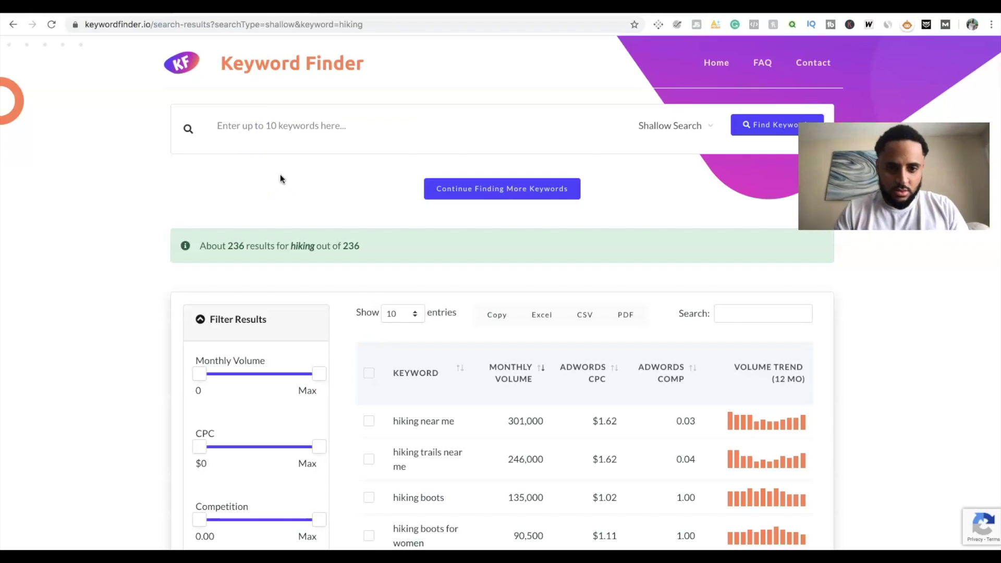
{"action": "scroll", "coordinate": [436, 405], "scroll_direction": "down", "scroll_amount": 3}
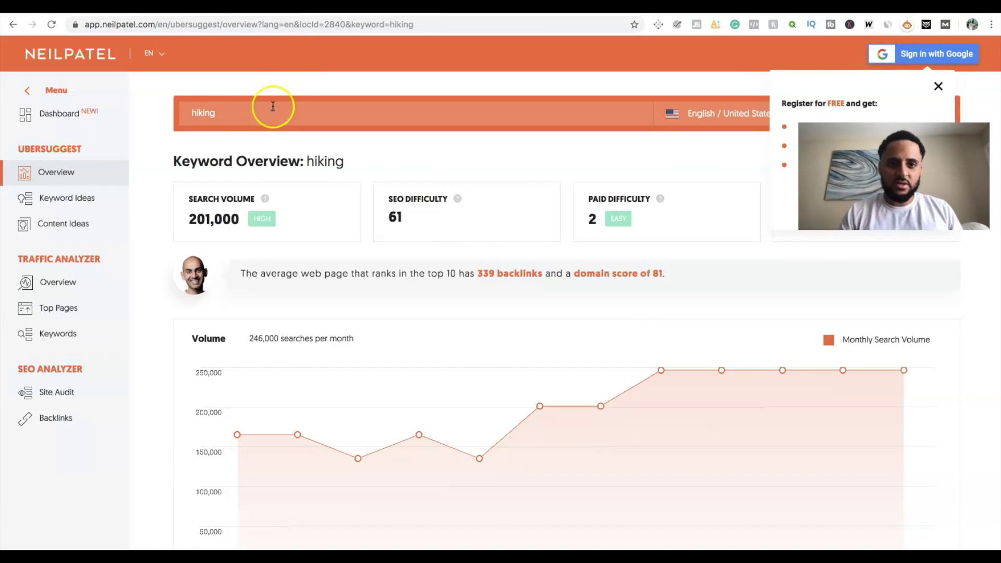
Switch to Ubersuggest and search for the keyword "hiking boots"
{"action": "left_click", "coordinate": [239, 115]}
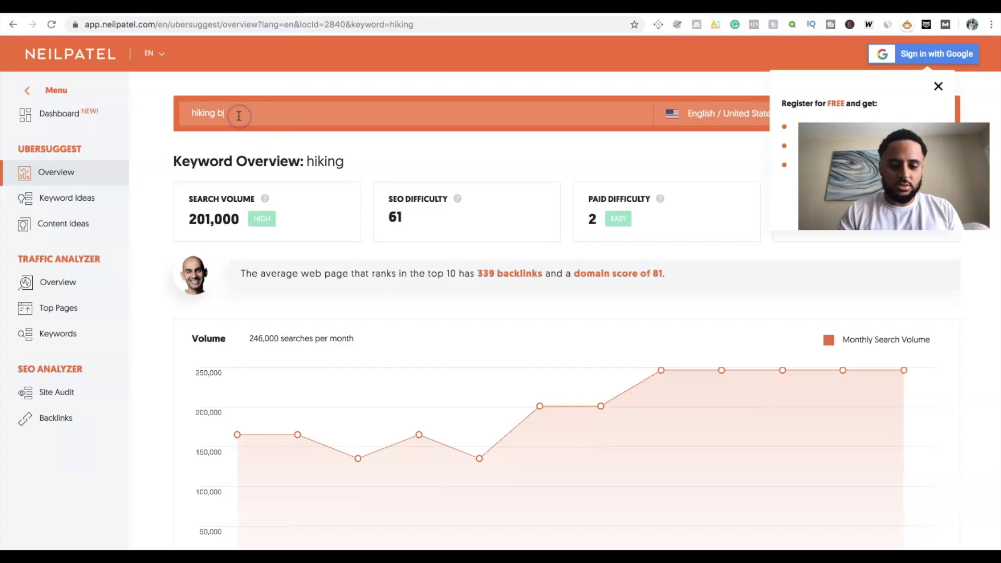
{"action": "type", "text": "boots"}
{"action": "key", "text": "Return"}
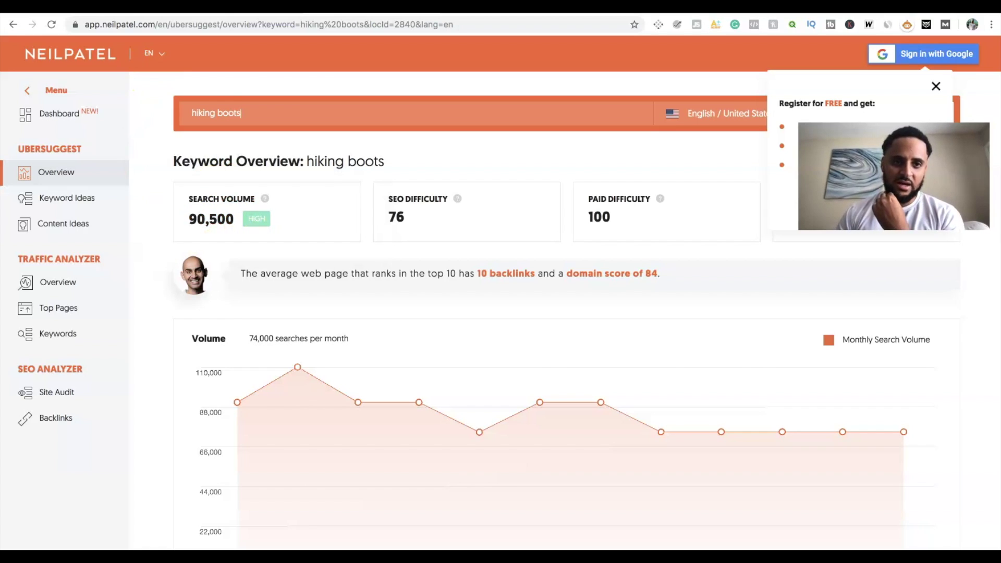
Switch to Keyword Finder and check the volume, CPC and competition of hiking boots for comparison
{"action": "key", "text": "ctrl+Tab"}
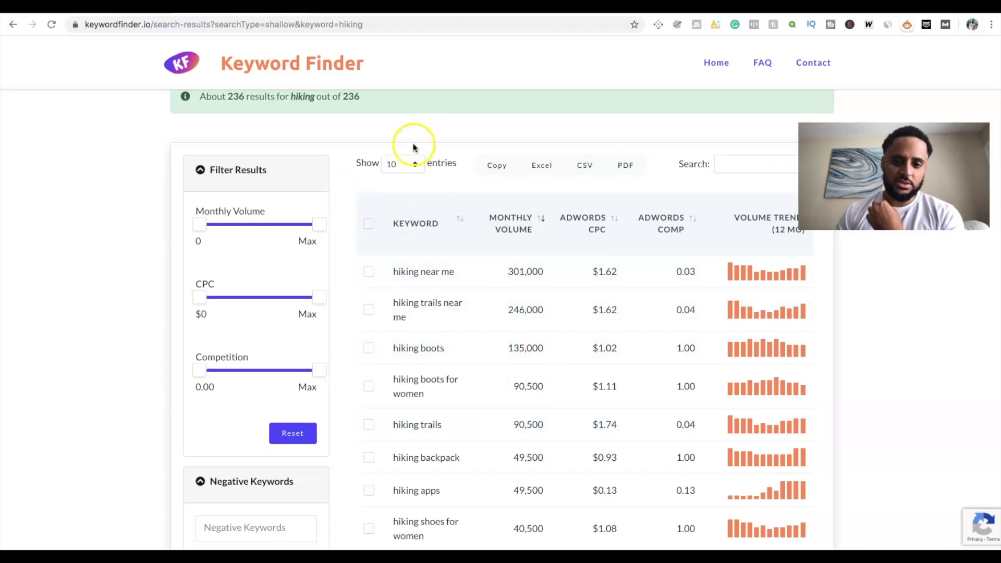
{"action": "scroll", "coordinate": [537, 369], "scroll_direction": "down", "scroll_amount": 2}
{"action": "scroll", "coordinate": [537, 369], "scroll_direction": "down", "scroll_amount": 1}
{"action": "scroll", "coordinate": [537, 369], "scroll_direction": "up", "scroll_amount": 1}
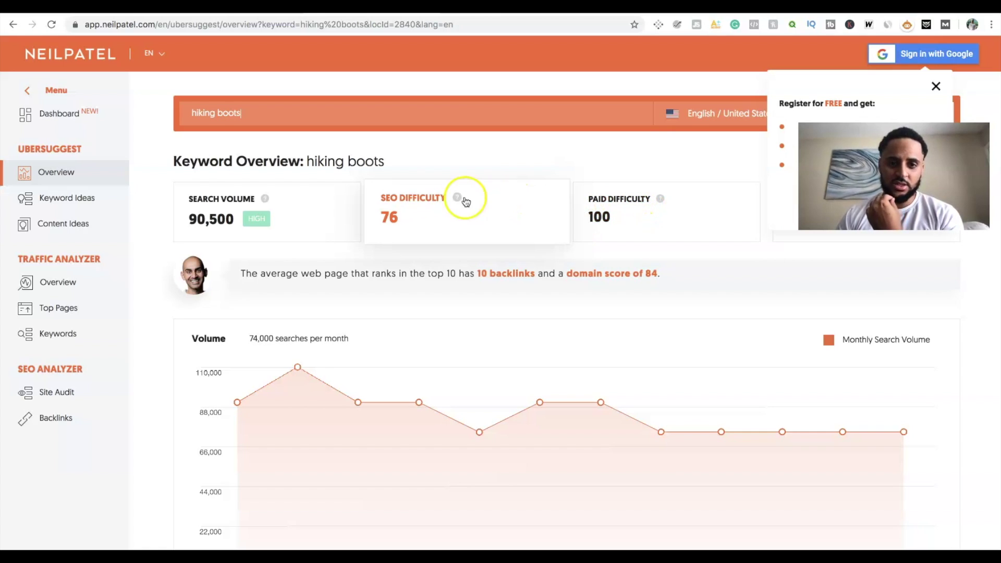
Return to Ubersuggest and examine the hiking boots volume chart and the keyword ideas table, including the SD column
{"action": "scroll", "coordinate": [428, 245], "scroll_direction": "down", "scroll_amount": 3}
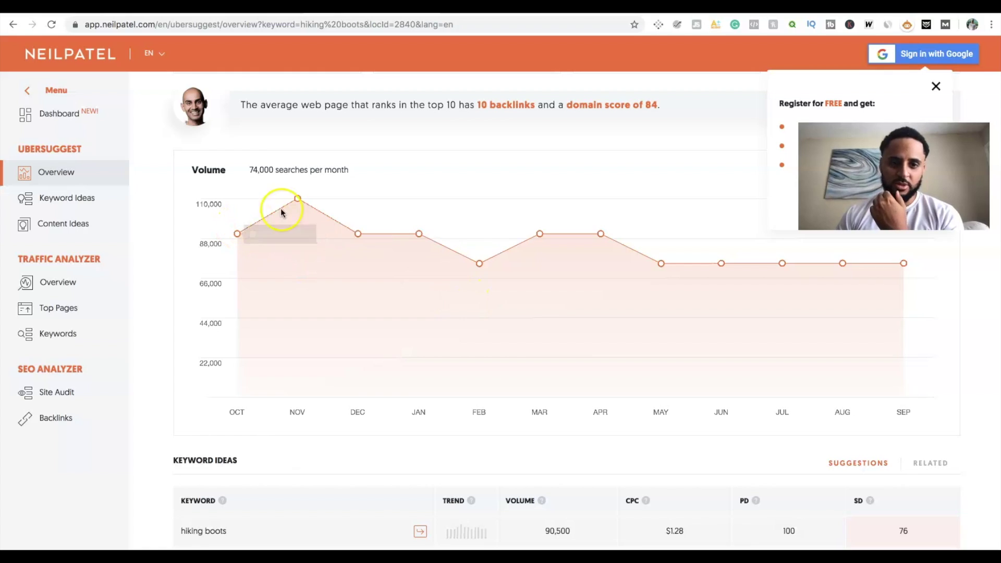
{"action": "mouse_move", "coordinate": [355, 235]}
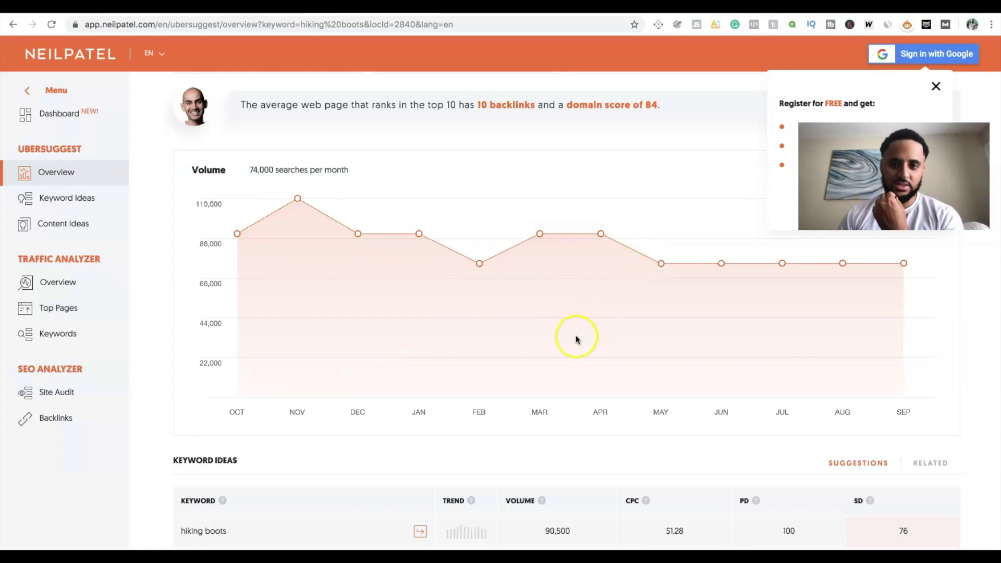
{"action": "scroll", "coordinate": [576, 338], "scroll_direction": "down", "scroll_amount": 5}
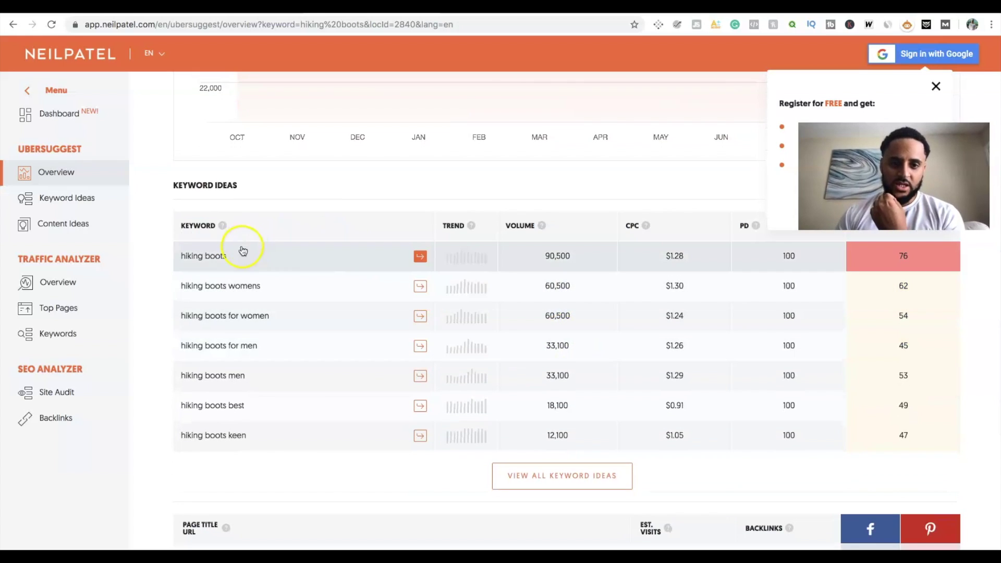
{"action": "scroll", "coordinate": [232, 444], "scroll_direction": "down", "scroll_amount": 2}
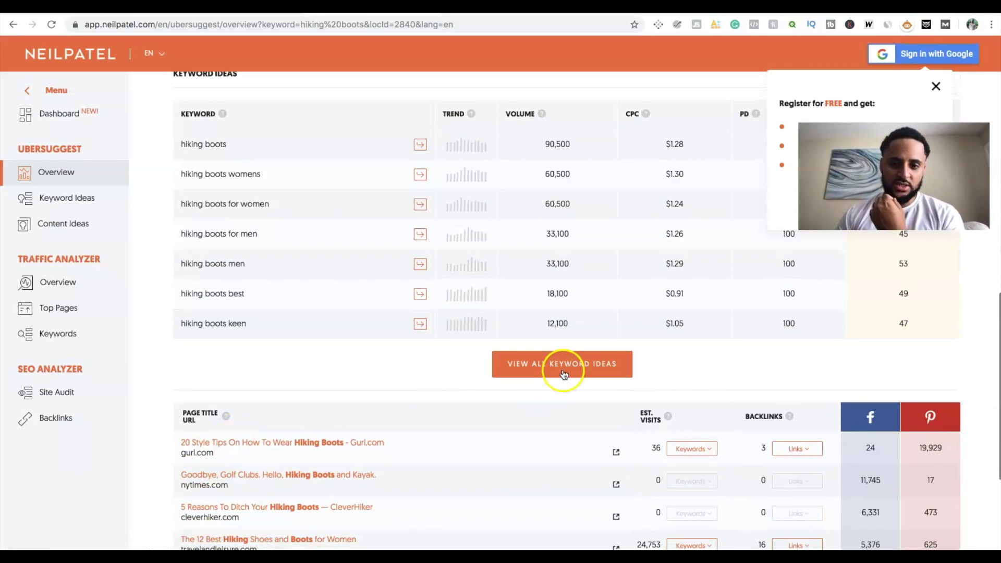
{"action": "scroll", "coordinate": [464, 238], "scroll_direction": "up", "scroll_amount": 2}
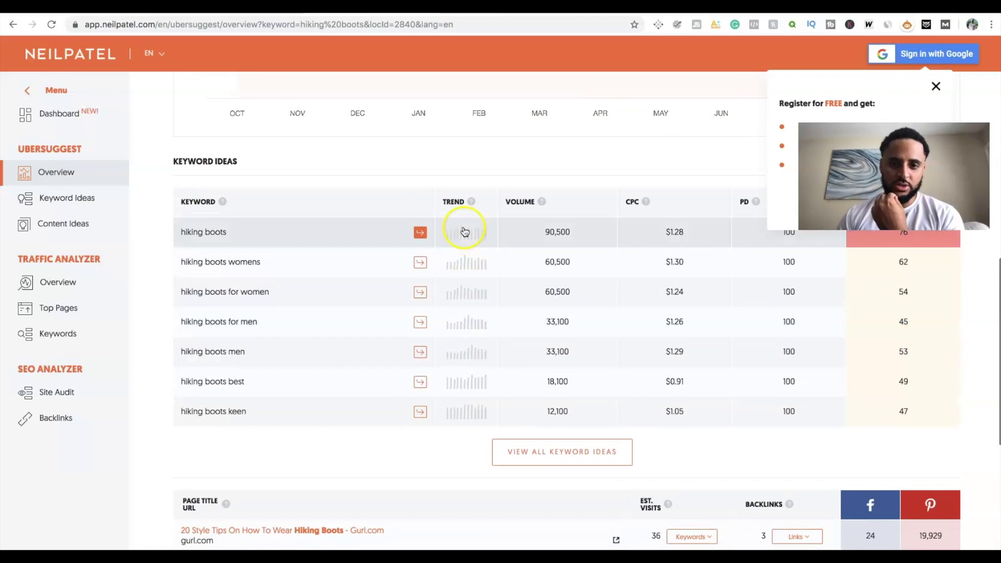
{"action": "scroll", "coordinate": [602, 248], "scroll_direction": "up", "scroll_amount": 1}
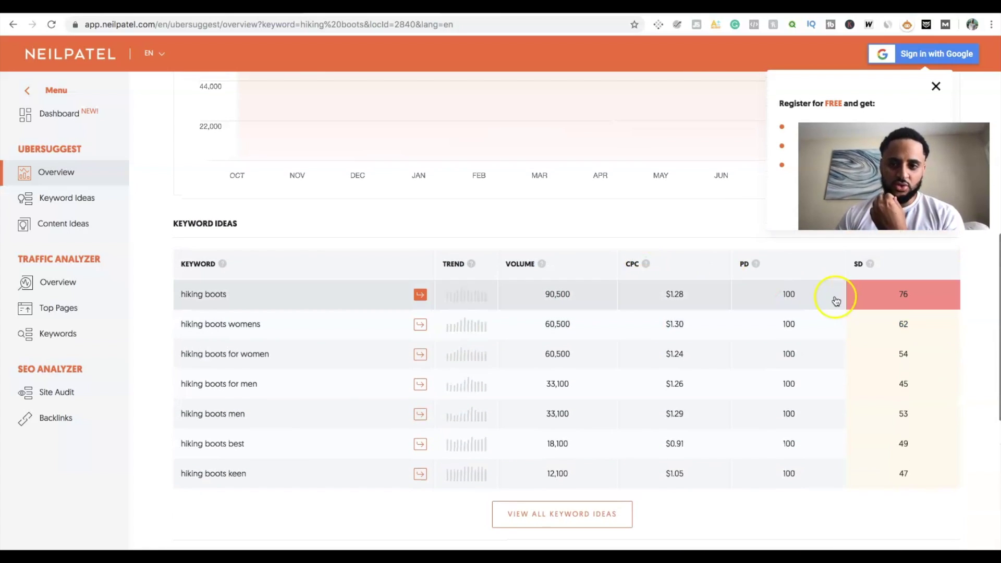
{"action": "mouse_move", "coordinate": [869, 266]}
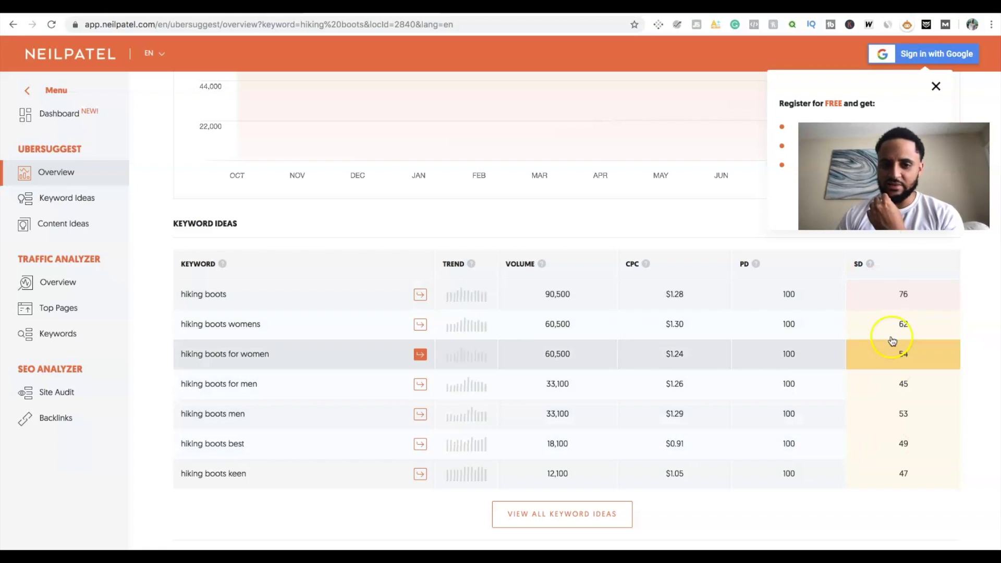
Look over the list of hiking boots pages with their estimated visits, backlinks and social shares
{"action": "scroll", "coordinate": [688, 384], "scroll_direction": "down", "scroll_amount": 5}
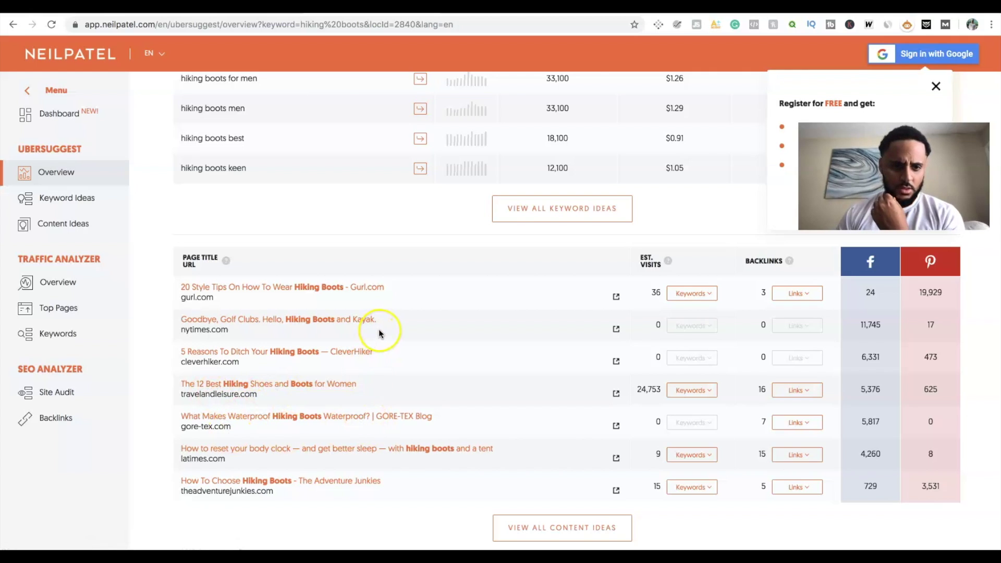
{"action": "scroll", "coordinate": [358, 380], "scroll_direction": "down", "scroll_amount": 1}
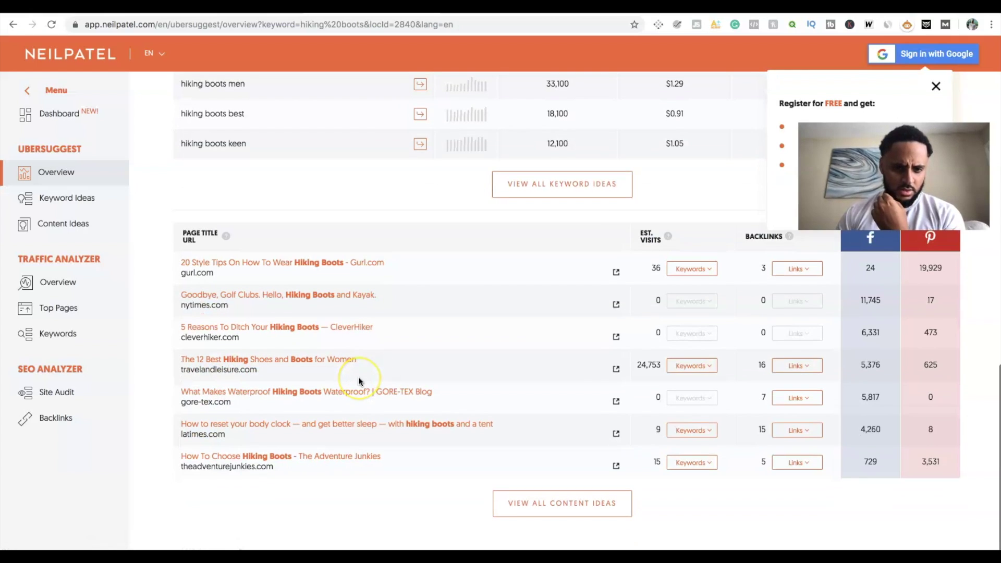
{"action": "scroll", "coordinate": [359, 380], "scroll_direction": "up", "scroll_amount": 2}
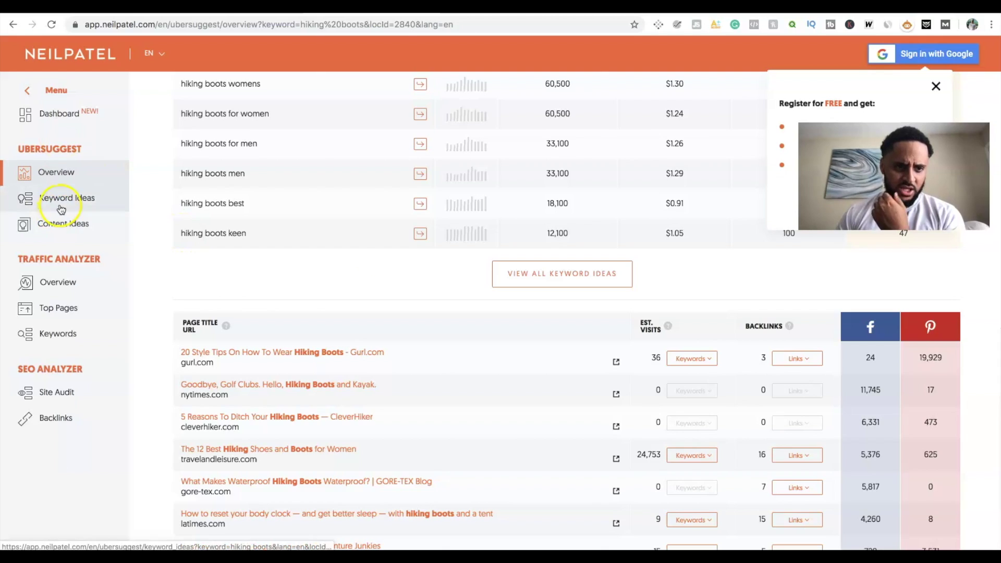
Open the full keyword ideas list for hiking boots and look through its suggestions
{"action": "left_click", "coordinate": [62, 200]}
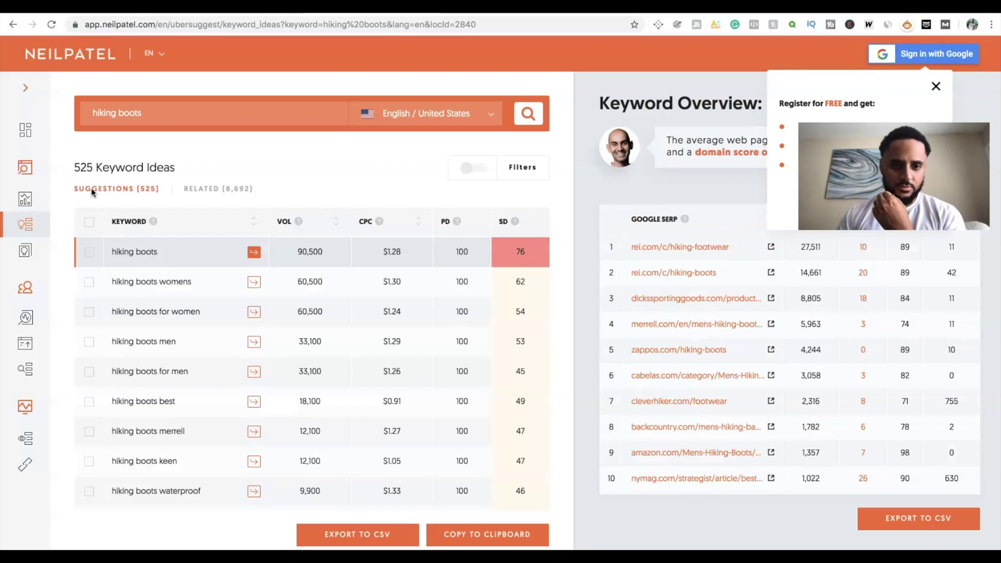
{"action": "left_click", "coordinate": [396, 324]}
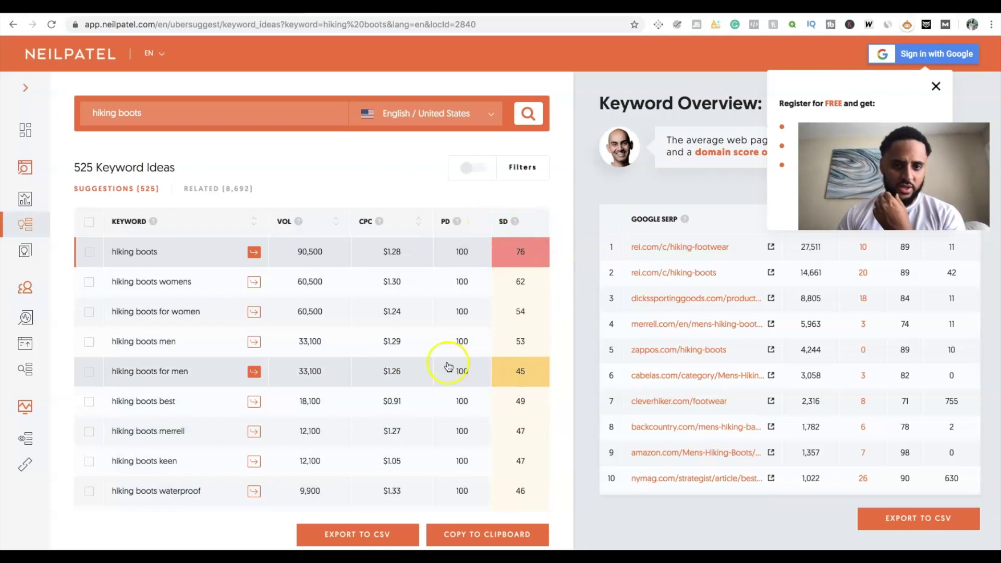
{"action": "scroll", "coordinate": [447, 364], "scroll_direction": "down", "scroll_amount": 5}
{"action": "scroll", "coordinate": [446, 364], "scroll_direction": "up", "scroll_amount": 3}
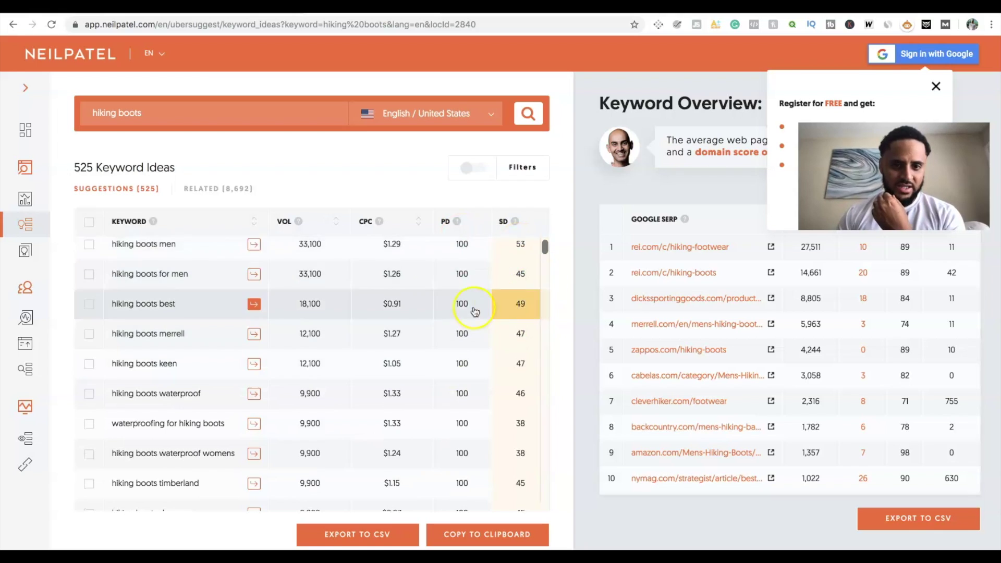
{"action": "scroll", "coordinate": [501, 300], "scroll_direction": "up", "scroll_amount": 3}
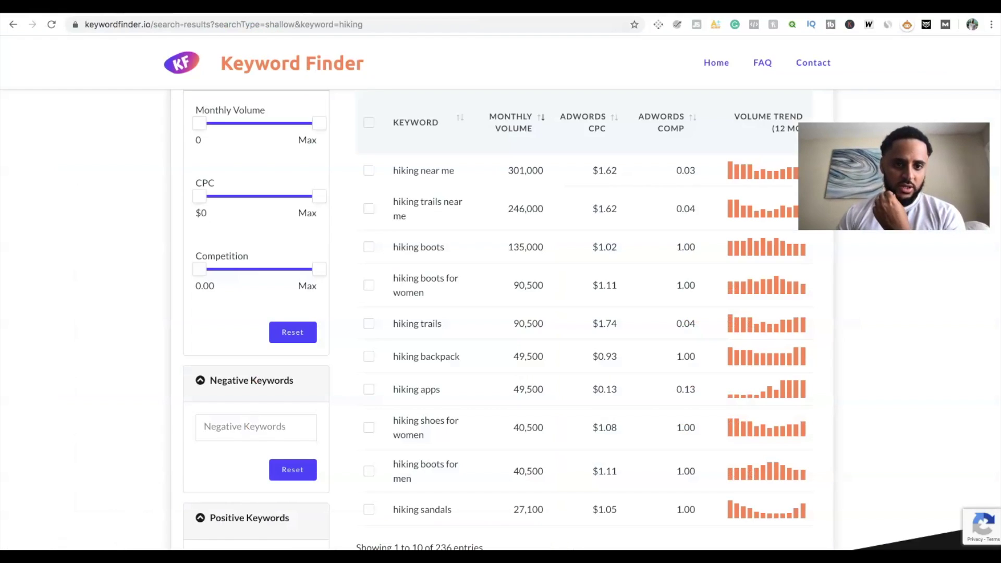
Check the Keyword Finder results again and read further down the Ubersuggest suggestions for hiking boots
{"action": "scroll", "coordinate": [537, 219], "scroll_direction": "up", "scroll_amount": 3}
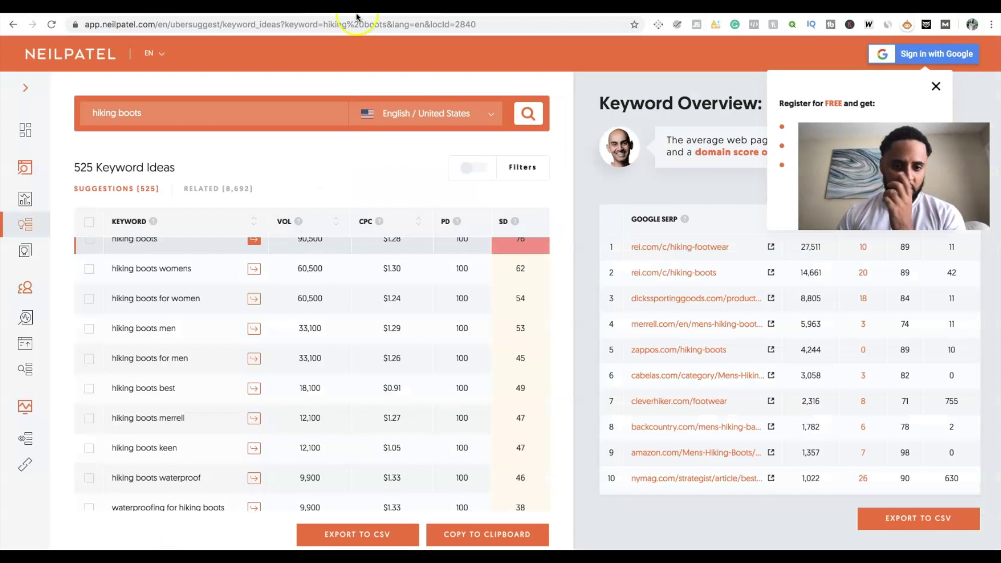
{"action": "scroll", "coordinate": [389, 268], "scroll_direction": "down", "scroll_amount": 10}
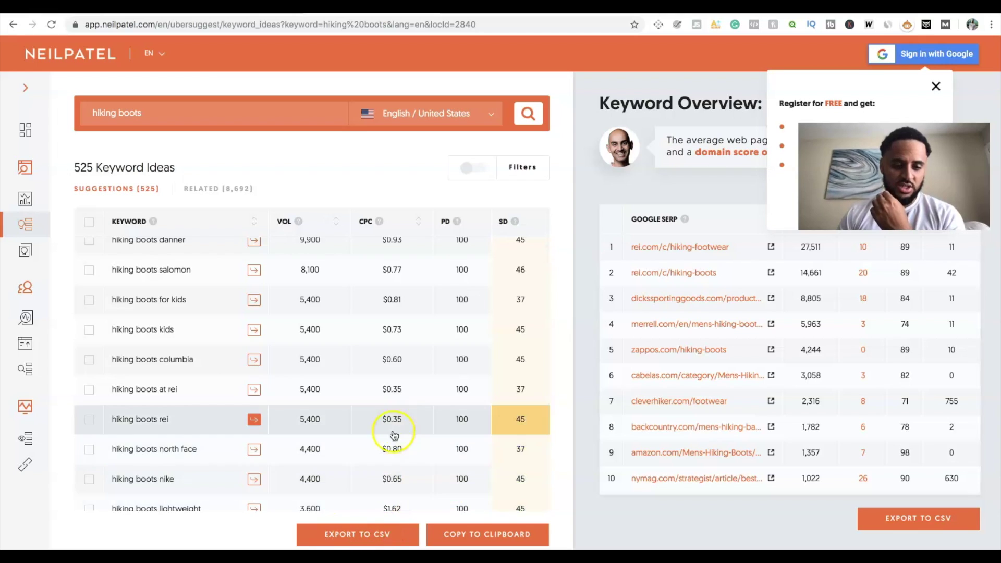
{"action": "scroll", "coordinate": [392, 436], "scroll_direction": "down", "scroll_amount": 5}
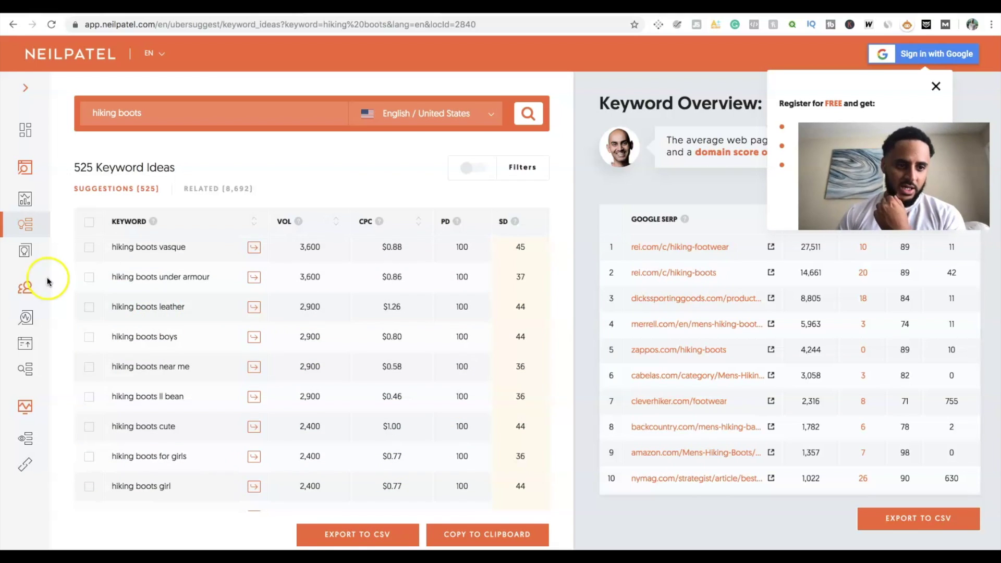
Open the content ideas for hiking boots and look through the listed pages
{"action": "left_click", "coordinate": [25, 255]}
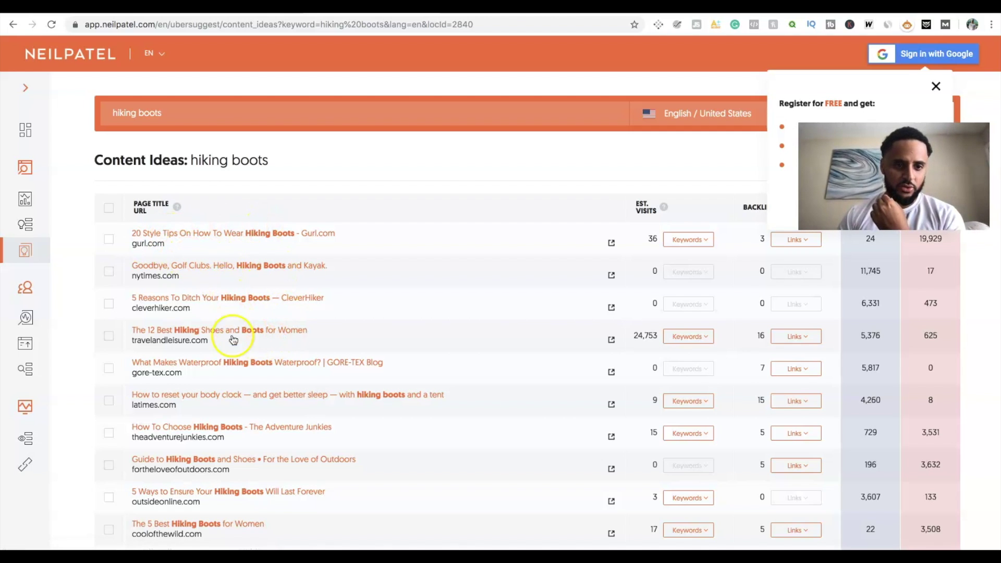
{"action": "scroll", "coordinate": [233, 413], "scroll_direction": "down", "scroll_amount": 1}
{"action": "scroll", "coordinate": [234, 414], "scroll_direction": "down", "scroll_amount": 10}
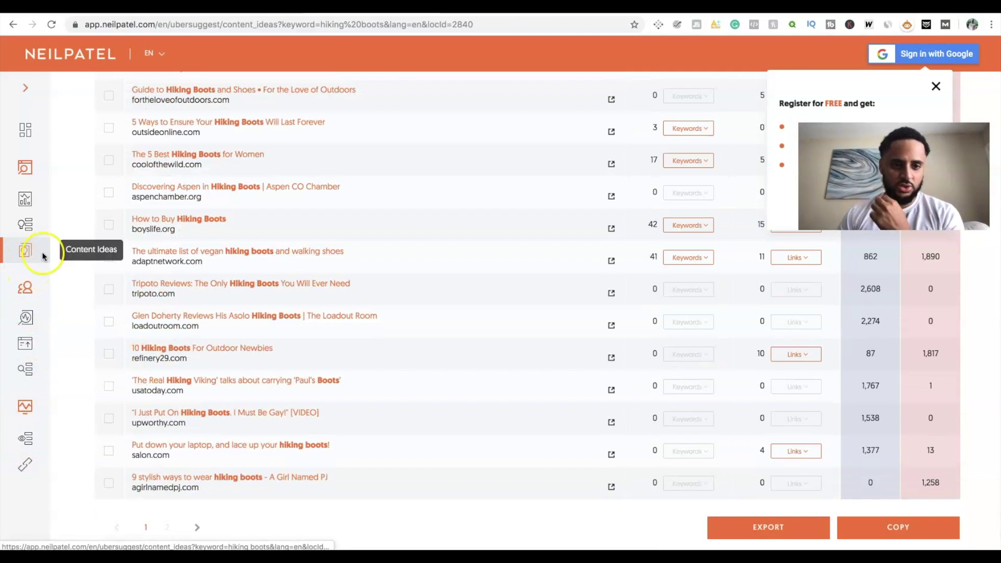
{"action": "scroll", "coordinate": [237, 198], "scroll_direction": "up", "scroll_amount": 10}
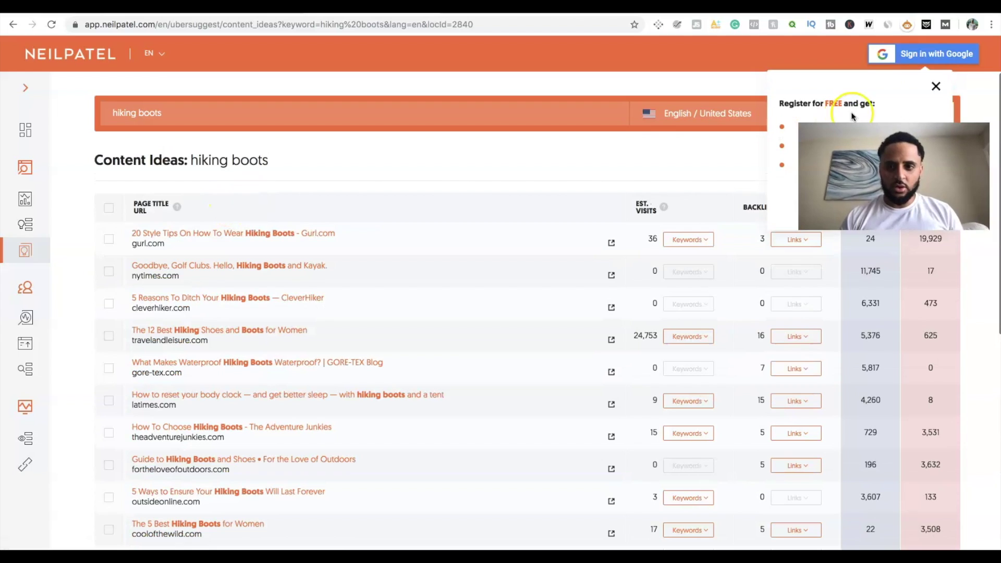
Dismiss the registration popup on Ubersuggest, and switch to CanIRank to open its home page
{"action": "left_click", "coordinate": [936, 87]}
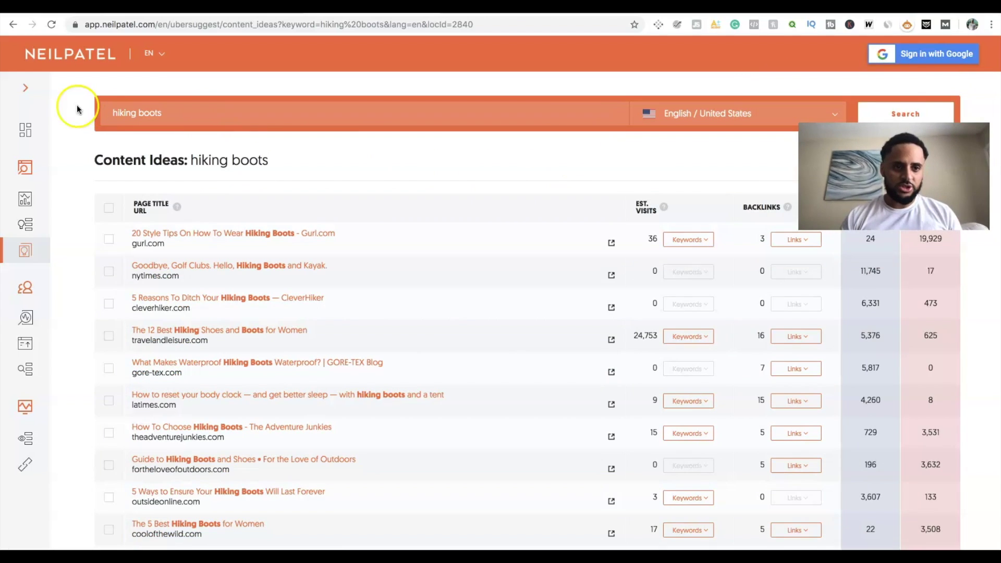
{"action": "left_click", "coordinate": [26, 132]}
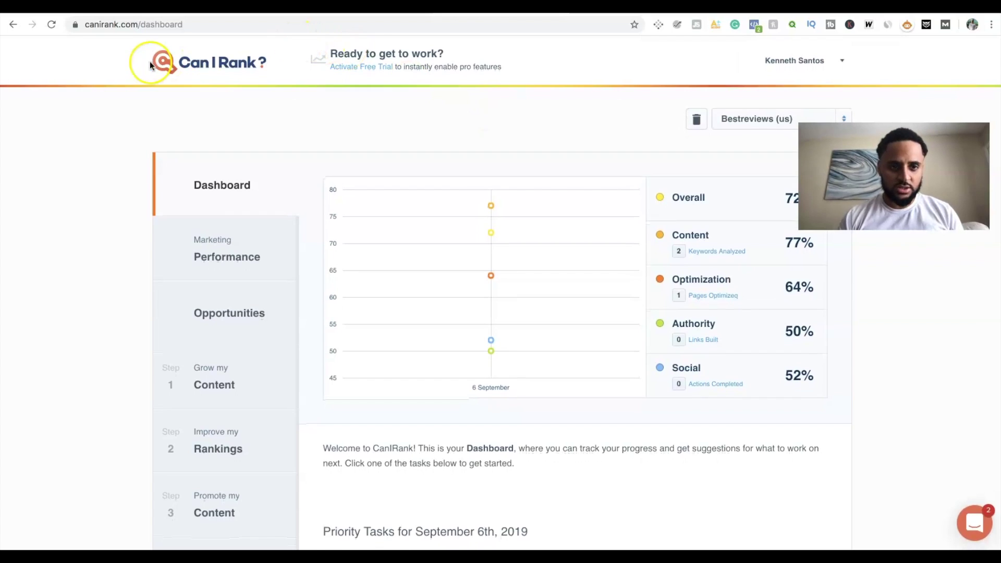
{"action": "left_click", "coordinate": [227, 55]}
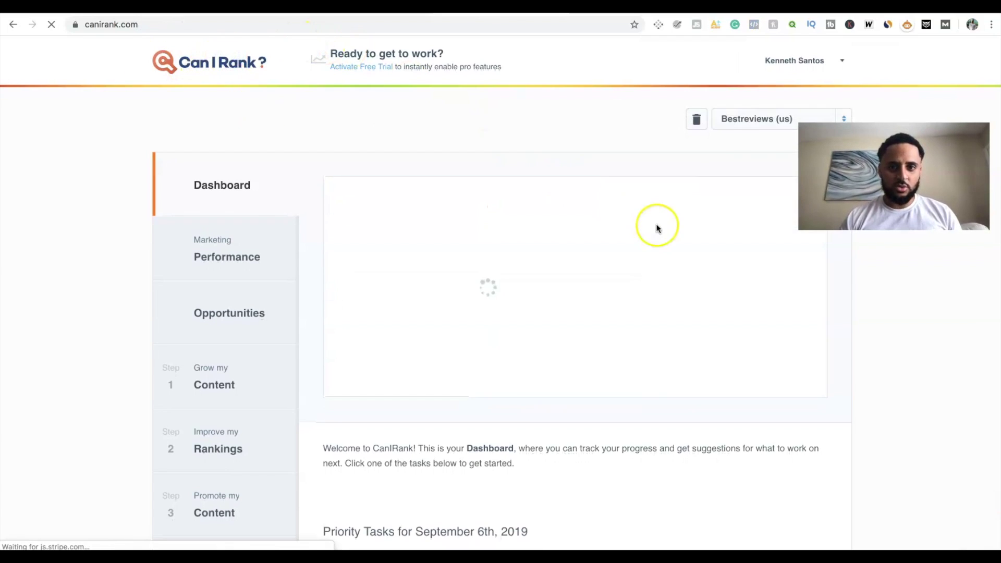
Delete the Bestreviews (us) website from CanIRank and dismiss the getting-started notice on the setup page
{"action": "left_click", "coordinate": [697, 119]}
{"action": "left_click", "coordinate": [672, 224]}
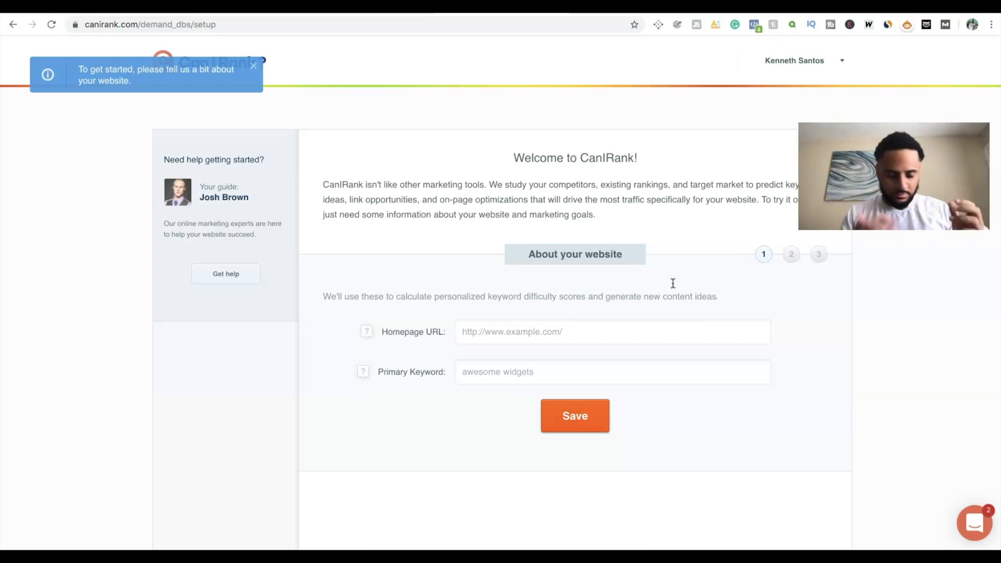
{"action": "left_click", "coordinate": [253, 66]}
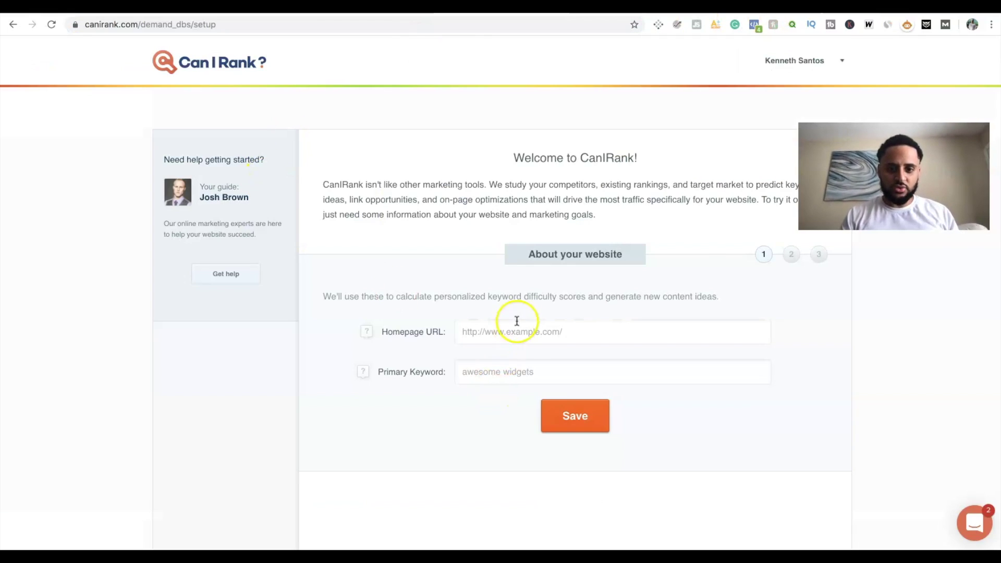
{"action": "left_click", "coordinate": [515, 332]}
{"action": "type", "text": "https://www.rei.com"}
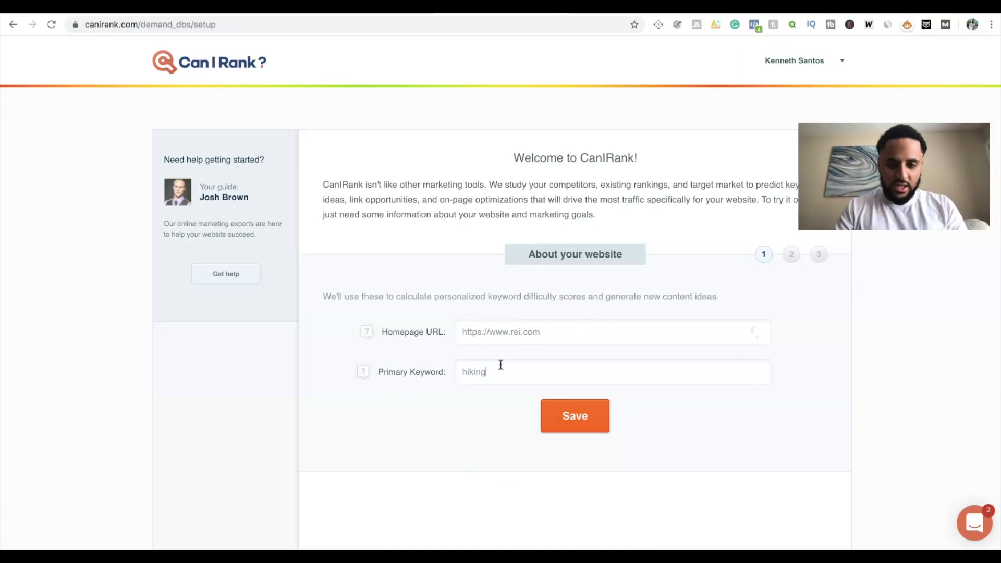
{"action": "left_click", "coordinate": [574, 415]}
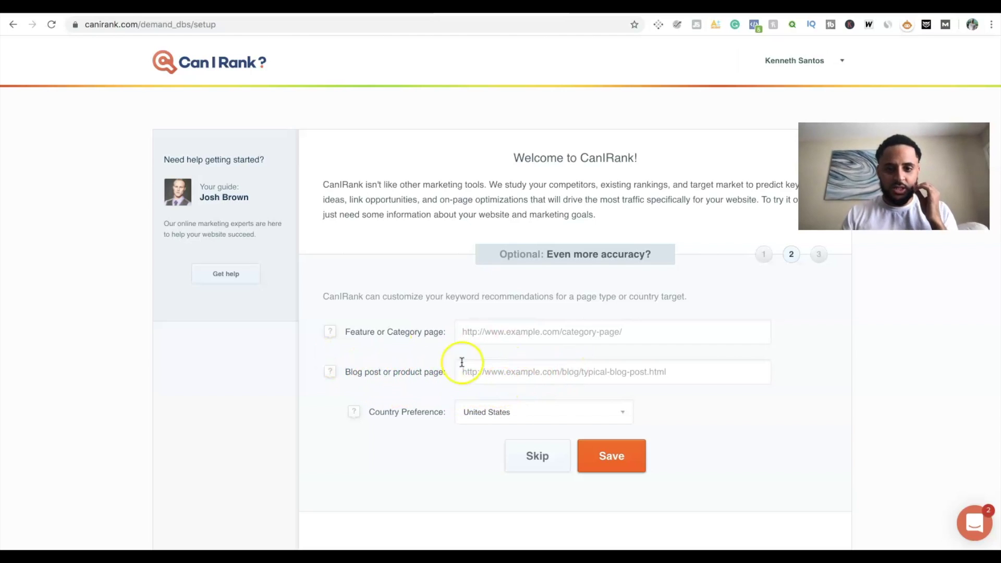
Skip the optional category page and competitor URL setup, and look over the preview page while the Rei report is prepared
{"action": "left_click", "coordinate": [541, 456]}
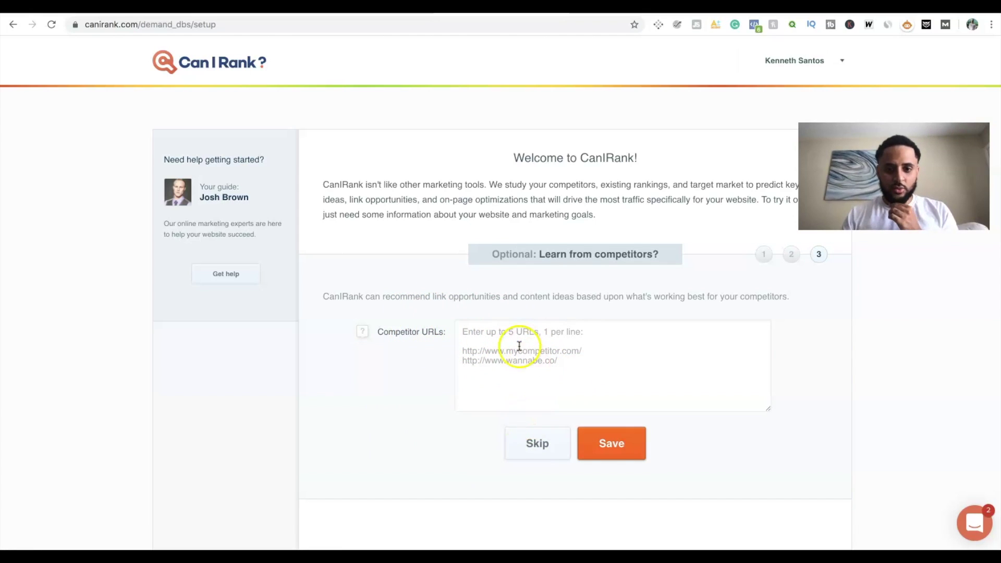
{"action": "left_click", "coordinate": [546, 434]}
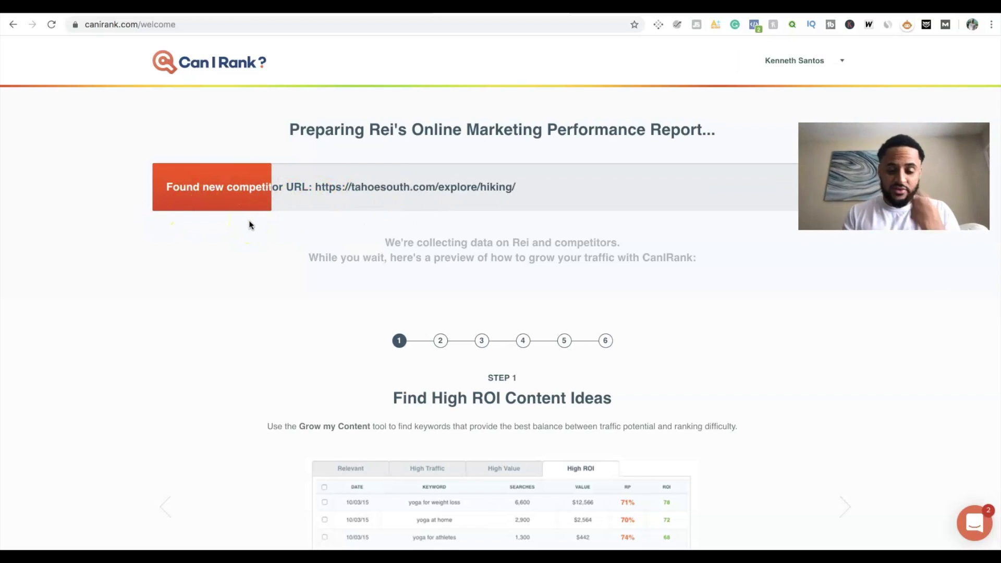
{"action": "scroll", "coordinate": [458, 423], "scroll_direction": "down", "scroll_amount": 6}
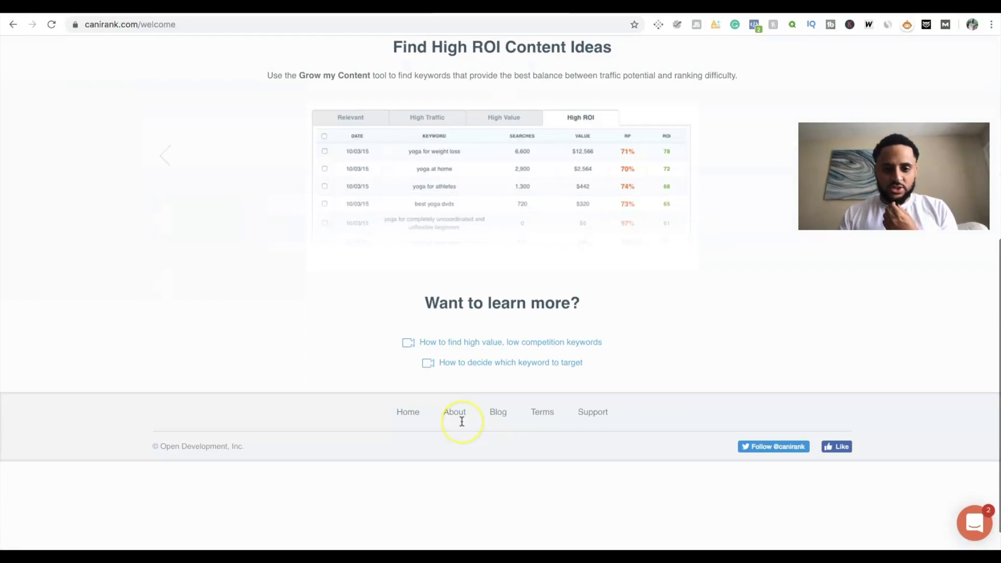
{"action": "scroll", "coordinate": [462, 422], "scroll_direction": "up", "scroll_amount": 6}
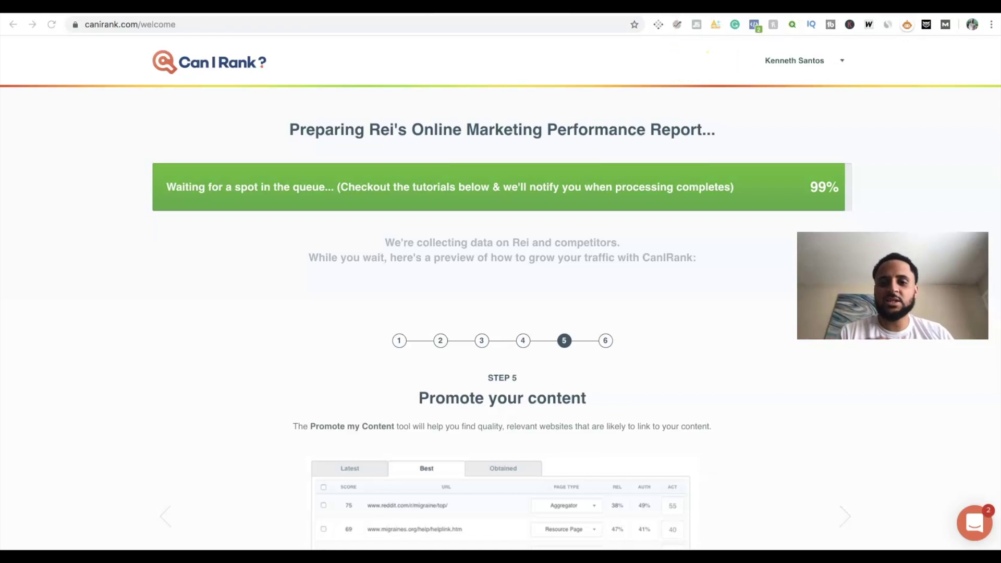
{"action": "key", "text": "ctrl+Tab"}
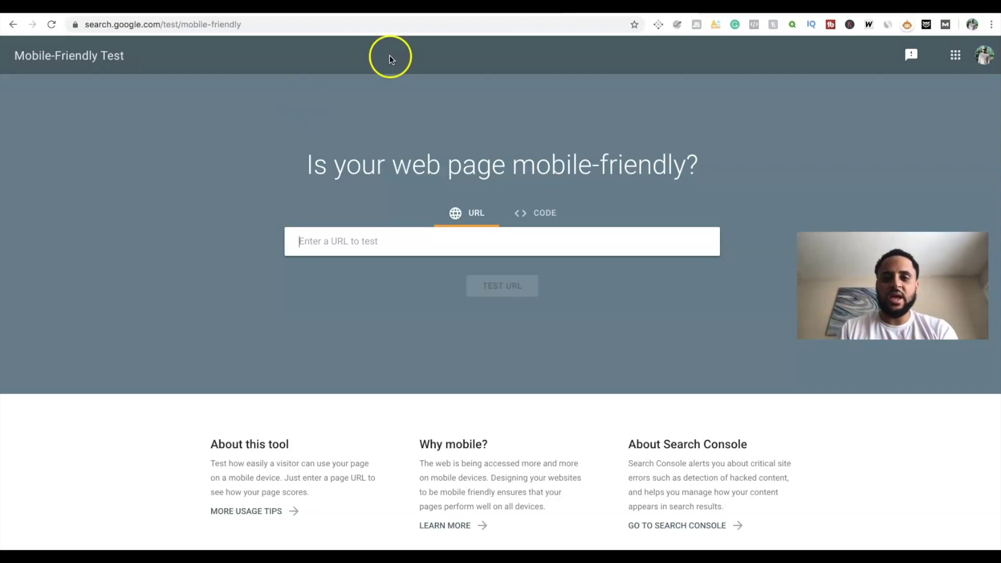
{"action": "left_click", "coordinate": [466, 236]}
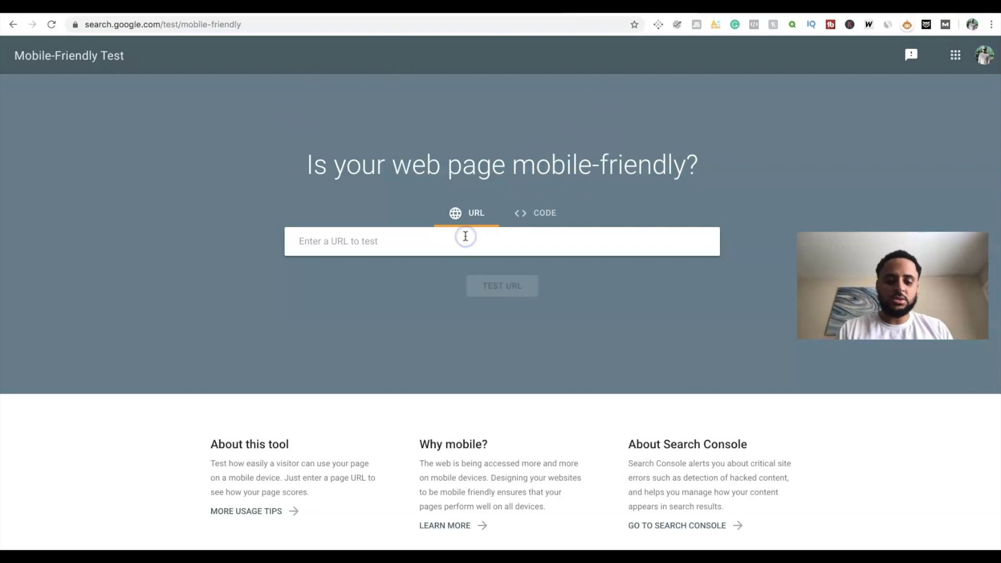
{"action": "type", "text": "https://www.rei.com"}
{"action": "left_click", "coordinate": [508, 306]}
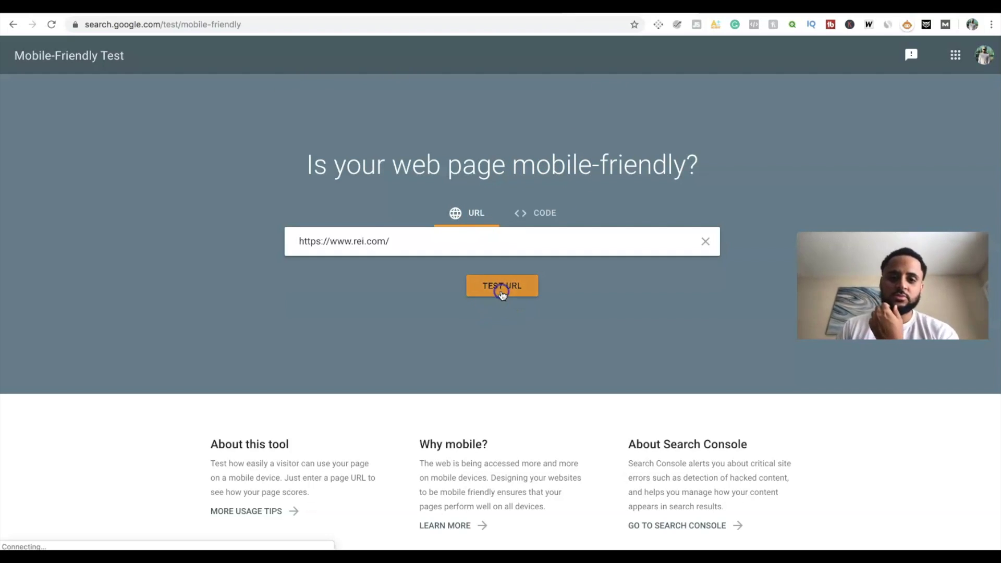
{"action": "left_click", "coordinate": [503, 290]}
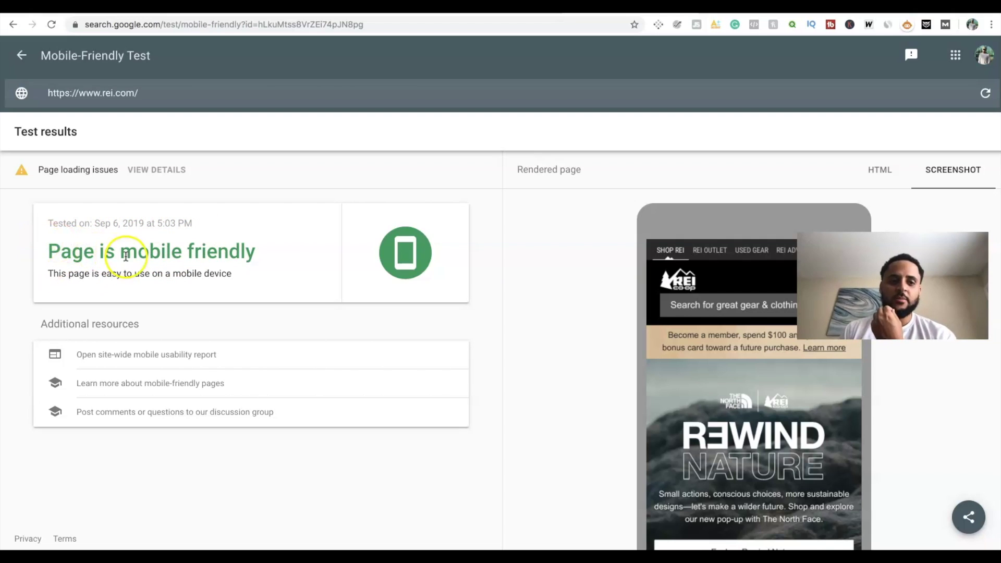
Look over the mobile-friendly results and rendered page for the REI site, and open the site-wide mobile usability report
{"action": "scroll", "coordinate": [632, 384], "scroll_direction": "down", "scroll_amount": 3}
{"action": "scroll", "coordinate": [632, 384], "scroll_direction": "up", "scroll_amount": 2}
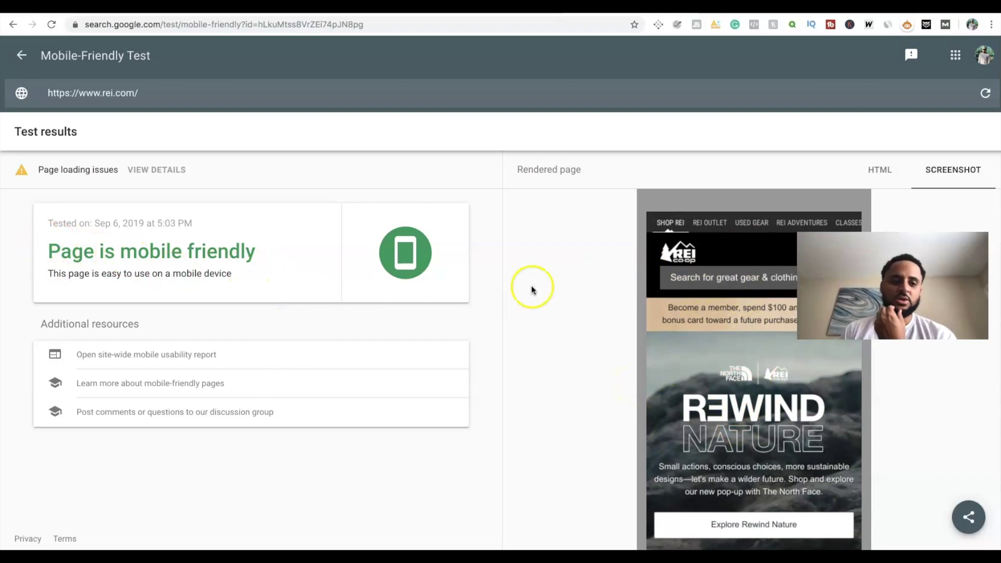
{"action": "left_click", "coordinate": [161, 362]}
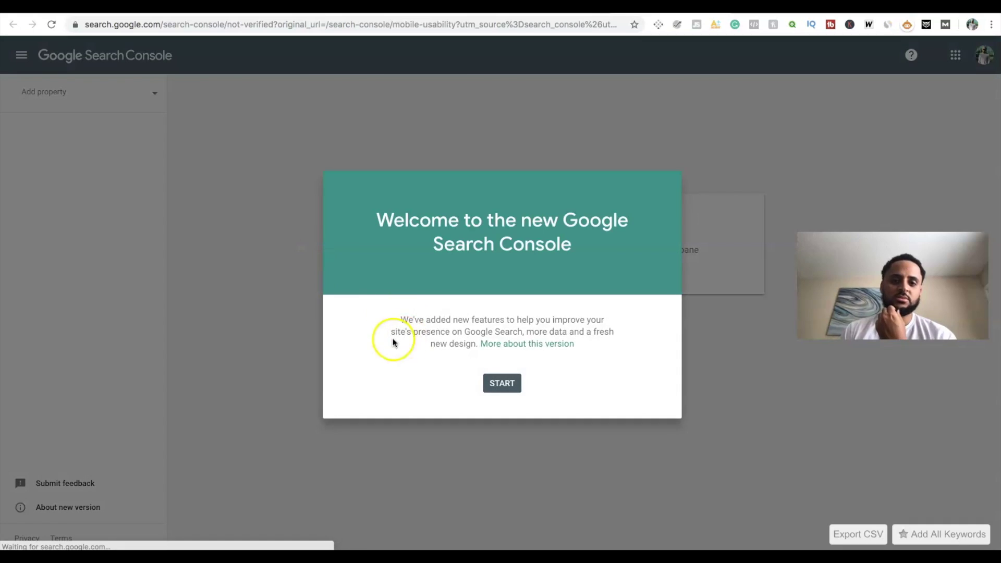
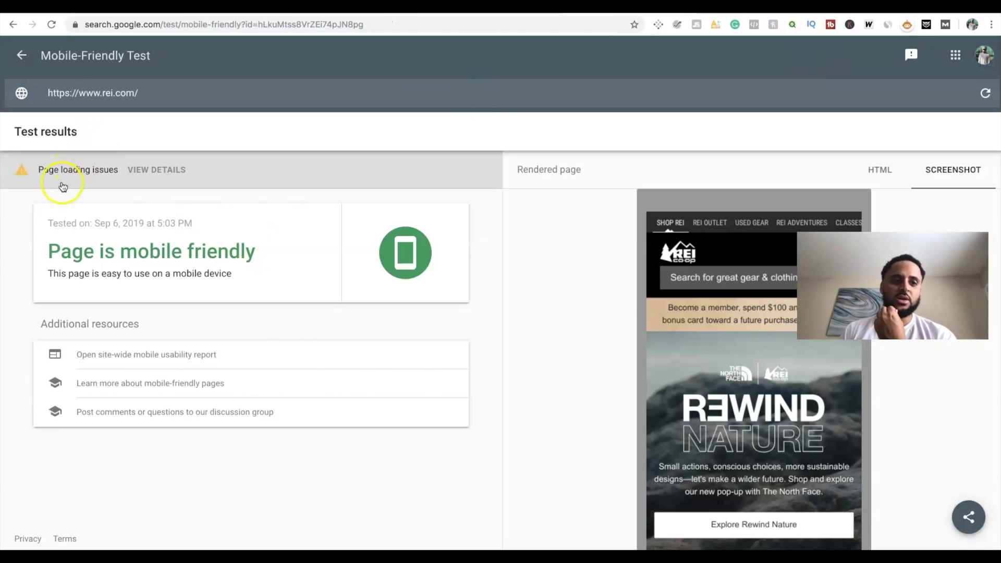
Open the page loading issue details, examine the resources that couldn't be loaded, and return to the test results
{"action": "left_click", "coordinate": [114, 174]}
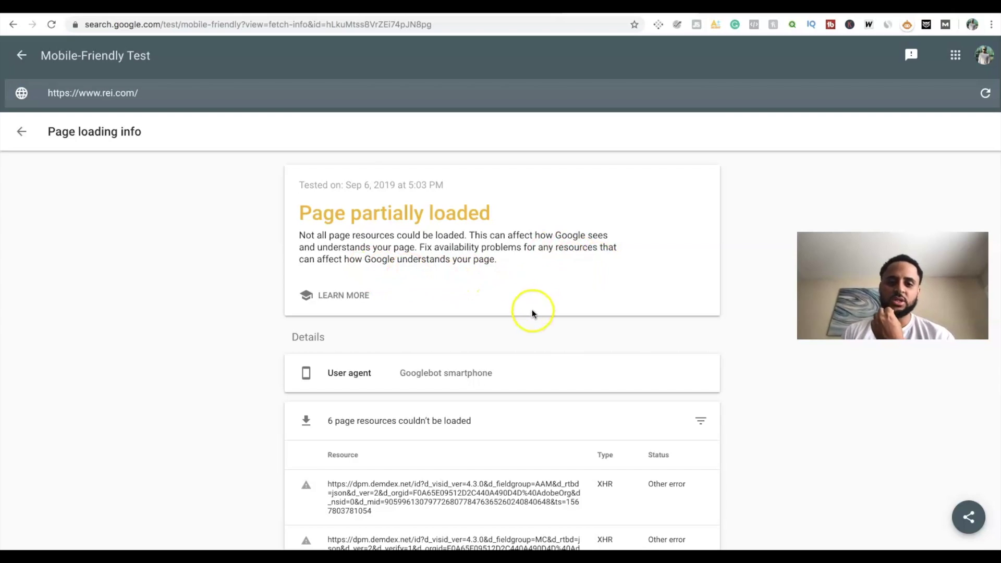
{"action": "scroll", "coordinate": [532, 316], "scroll_direction": "down", "scroll_amount": 5}
{"action": "scroll", "coordinate": [532, 319], "scroll_direction": "up", "scroll_amount": 2}
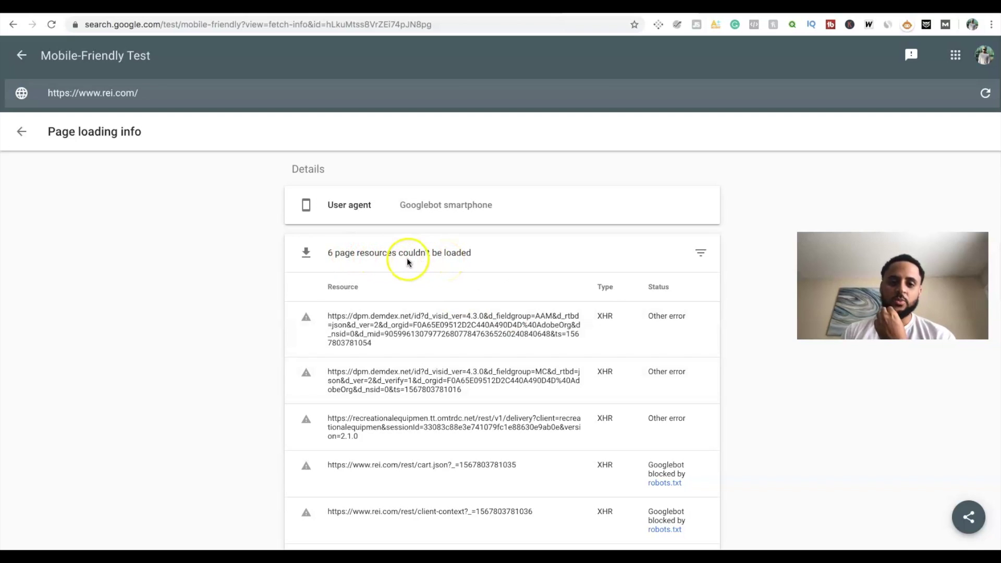
{"action": "scroll", "coordinate": [464, 313], "scroll_direction": "down", "scroll_amount": 2}
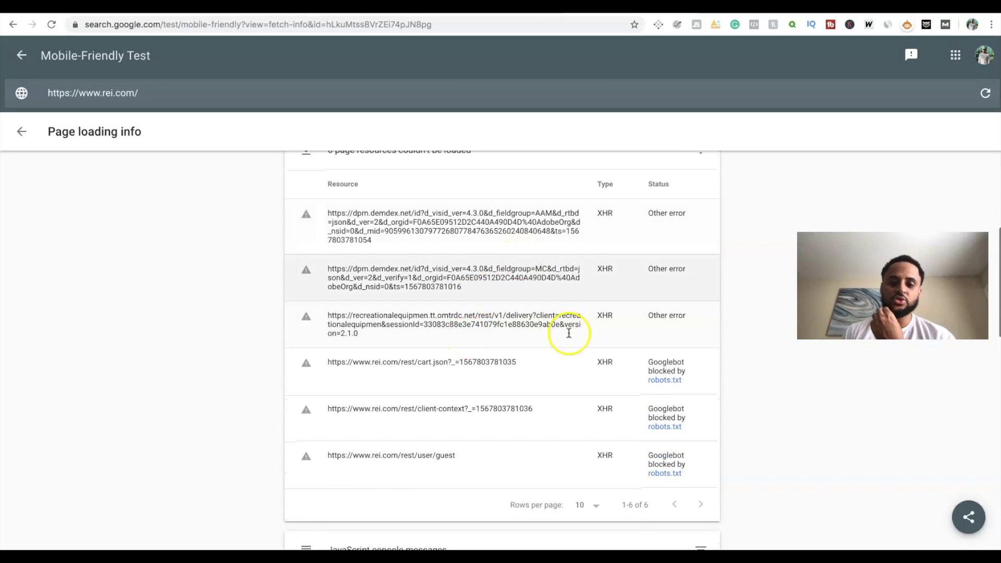
{"action": "scroll", "coordinate": [534, 253], "scroll_direction": "up", "scroll_amount": 4}
{"action": "scroll", "coordinate": [533, 254], "scroll_direction": "down", "scroll_amount": 3}
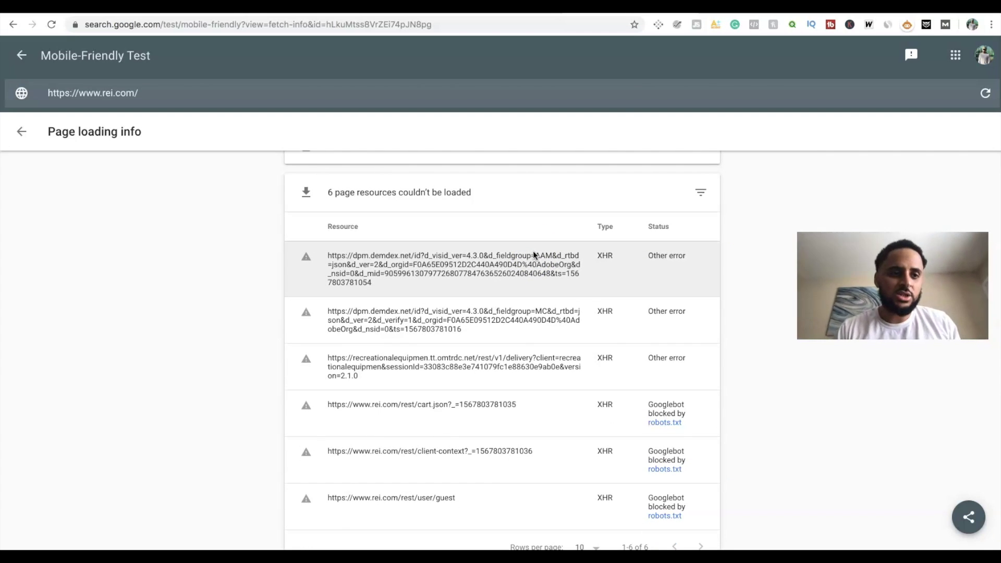
{"action": "left_click", "coordinate": [101, 61]}
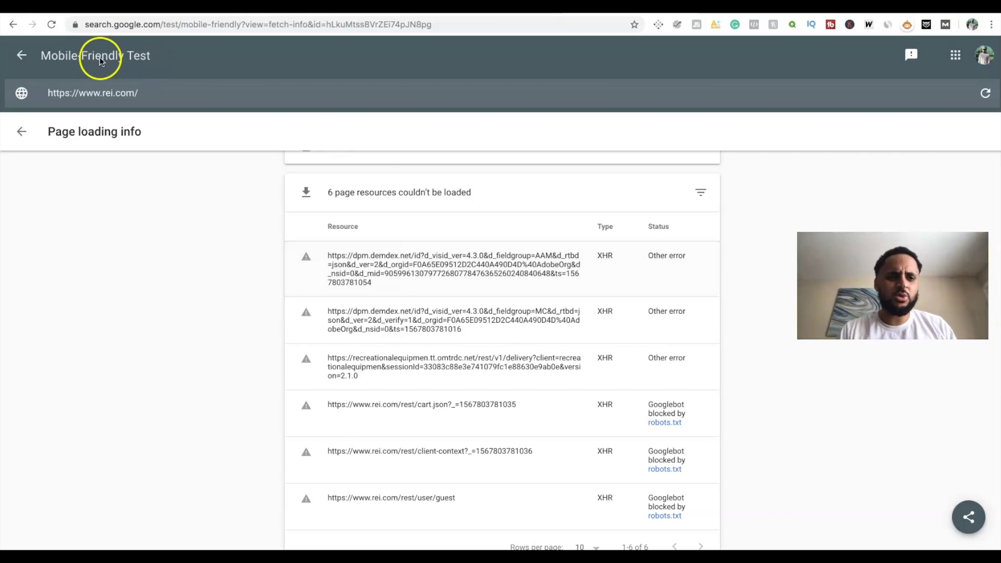
{"action": "left_click", "coordinate": [24, 133]}
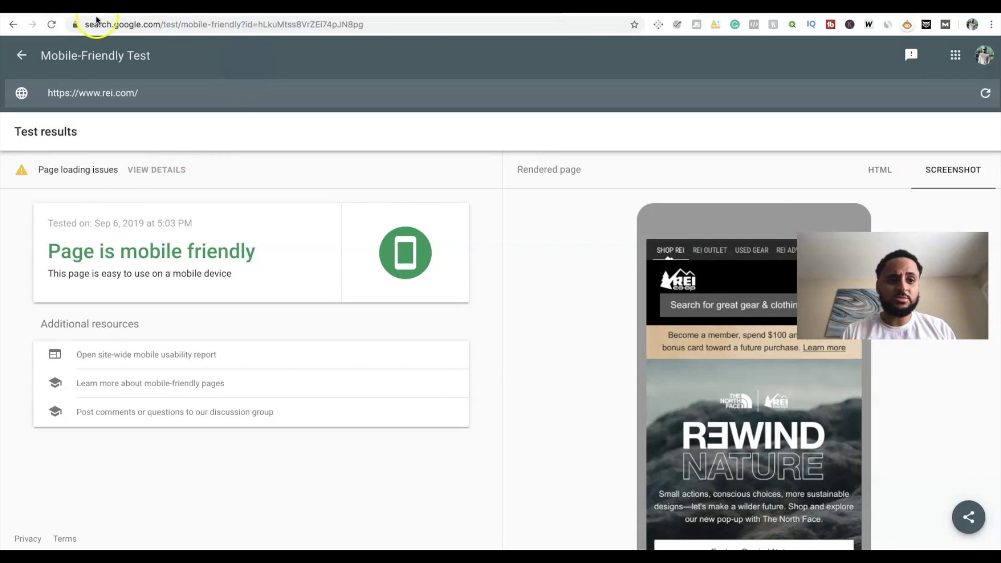
Switch to AnswerThePublic and get the question ideas for the keyword hiking
{"action": "left_click", "coordinate": [115, 25]}
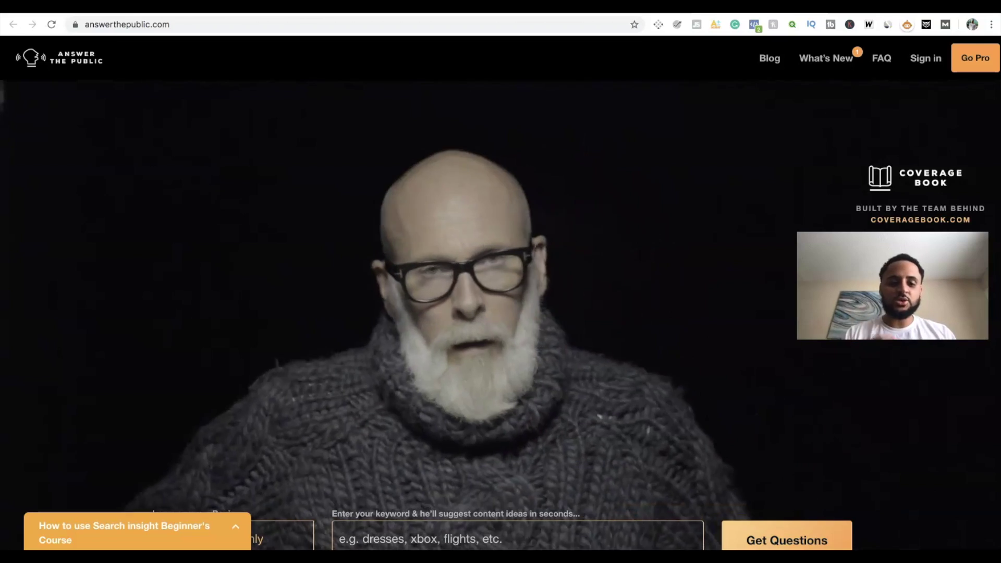
{"action": "scroll", "coordinate": [554, 133], "scroll_direction": "down", "scroll_amount": 4}
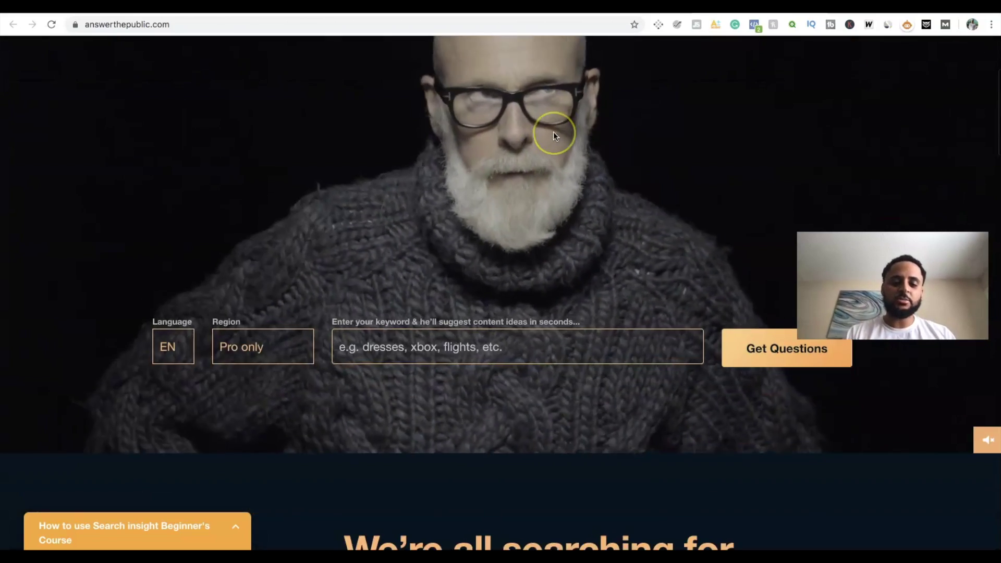
{"action": "scroll", "coordinate": [554, 132], "scroll_direction": "up", "scroll_amount": 4}
{"action": "scroll", "coordinate": [553, 132], "scroll_direction": "down", "scroll_amount": 3}
{"action": "left_click", "coordinate": [383, 343]}
{"action": "left_click", "coordinate": [393, 360]}
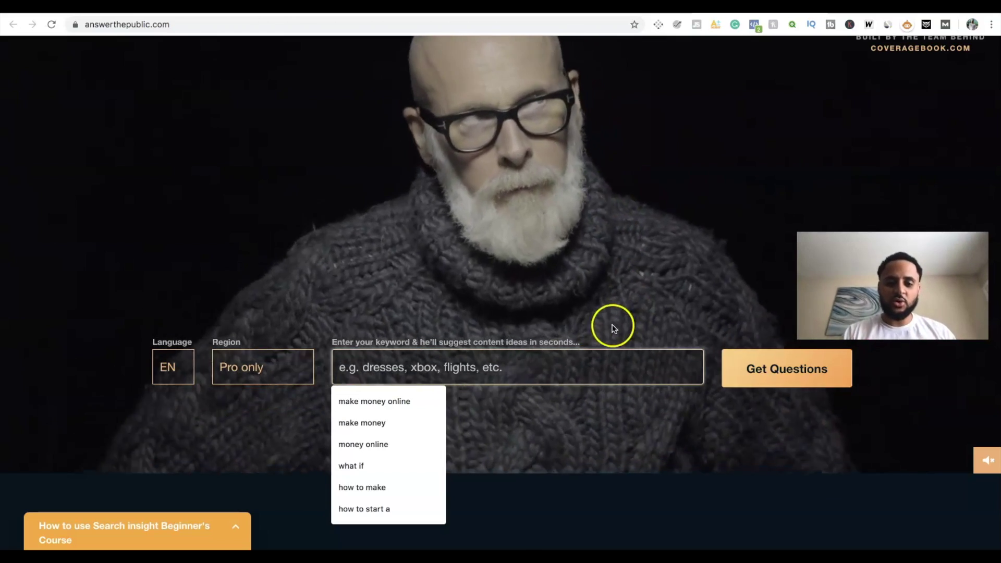
{"action": "type", "text": "hik"}
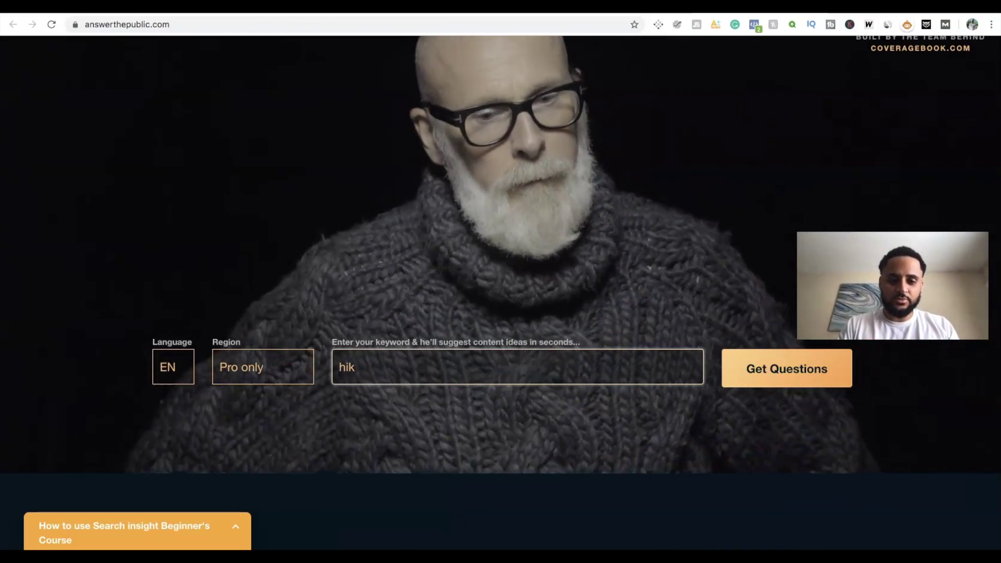
{"action": "type", "text": "ing"}
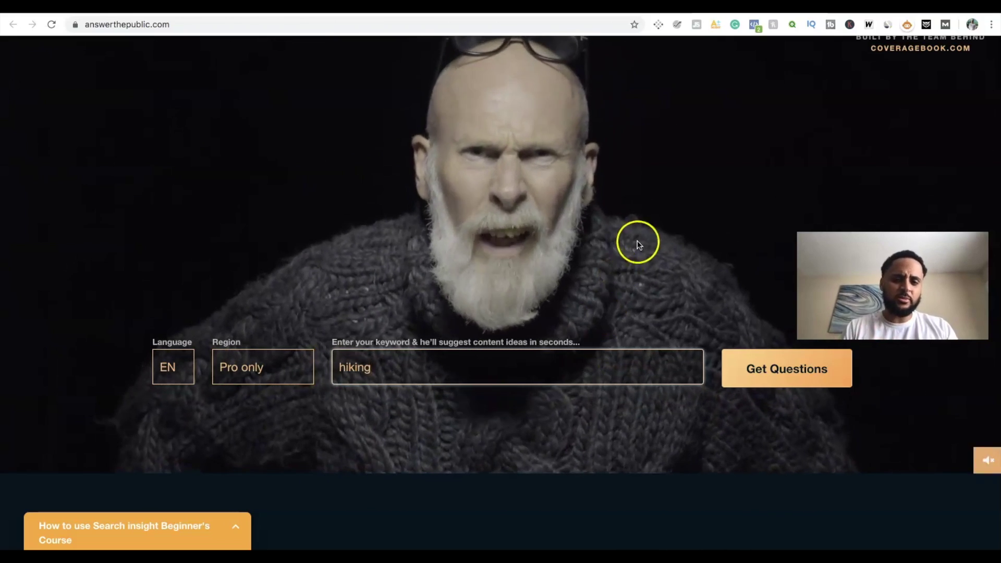
{"action": "scroll", "coordinate": [637, 240], "scroll_direction": "up", "scroll_amount": 3}
{"action": "scroll", "coordinate": [639, 233], "scroll_direction": "down", "scroll_amount": 3}
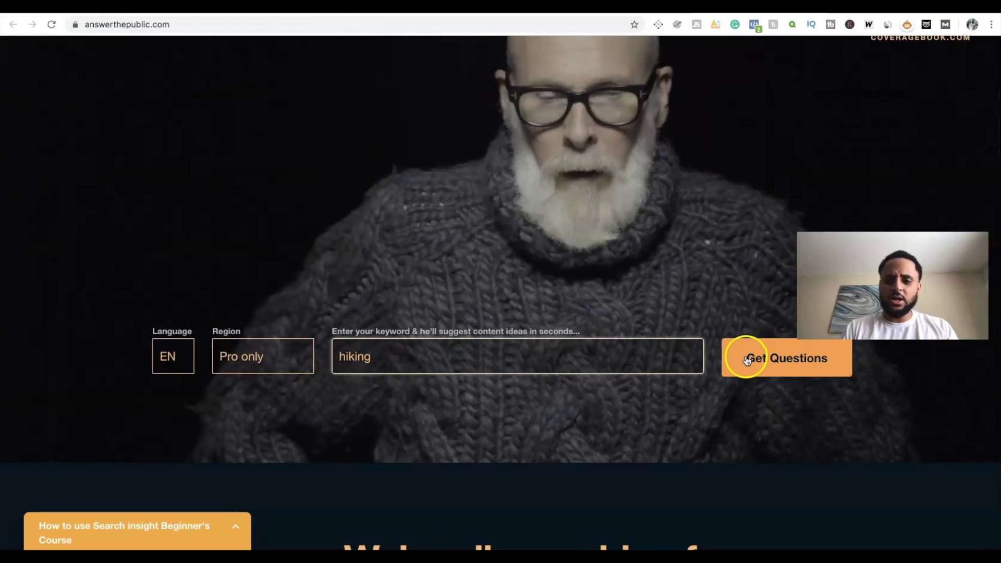
{"action": "left_click", "coordinate": [747, 359]}
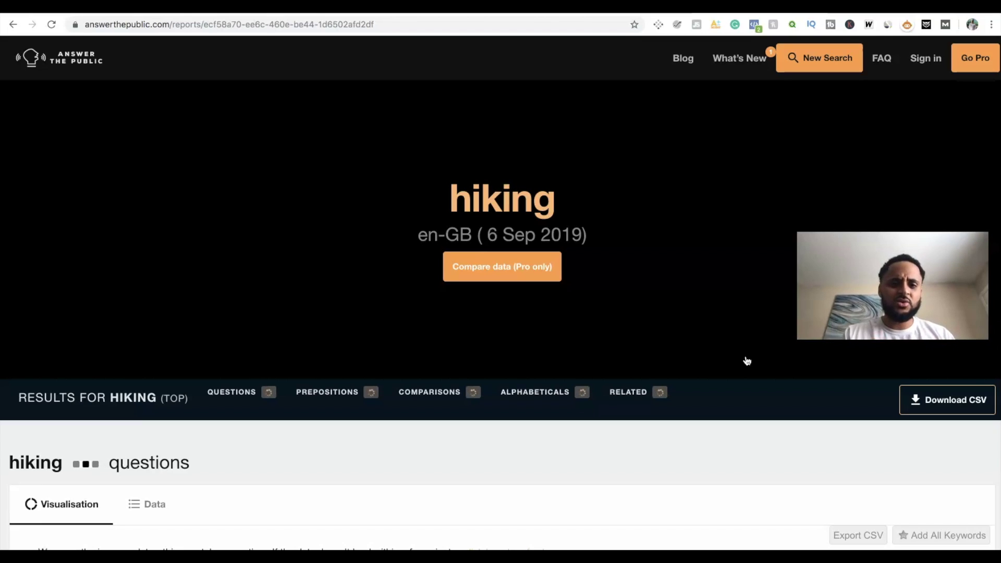
Look through the visualisation of questions about hiking in the search report
{"action": "scroll", "coordinate": [565, 358], "scroll_direction": "down", "scroll_amount": 7}
{"action": "scroll", "coordinate": [564, 358], "scroll_direction": "up", "scroll_amount": 4}
{"action": "scroll", "coordinate": [564, 358], "scroll_direction": "down", "scroll_amount": 2}
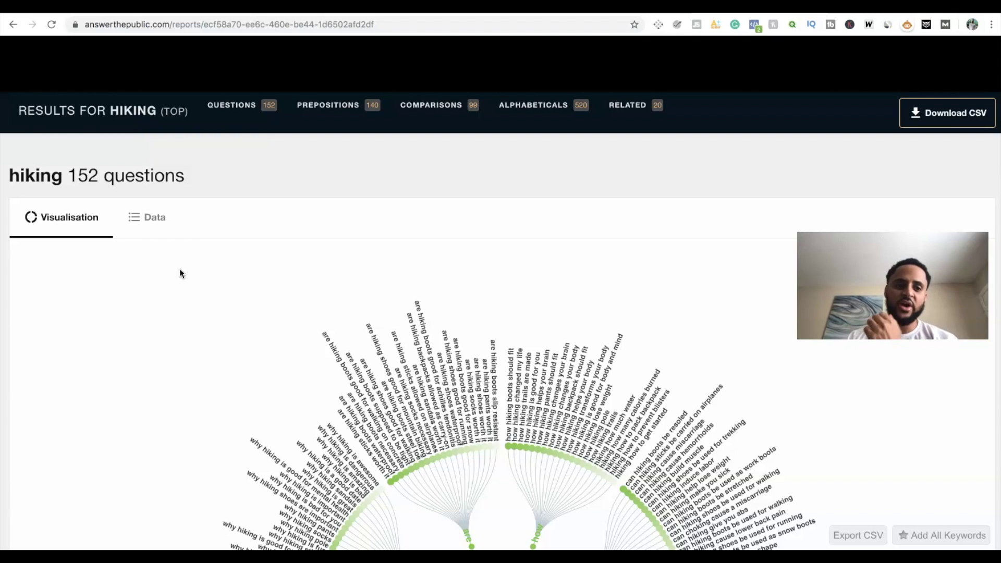
{"action": "scroll", "coordinate": [180, 274], "scroll_direction": "down", "scroll_amount": 3}
{"action": "scroll", "coordinate": [179, 274], "scroll_direction": "up", "scroll_amount": 2}
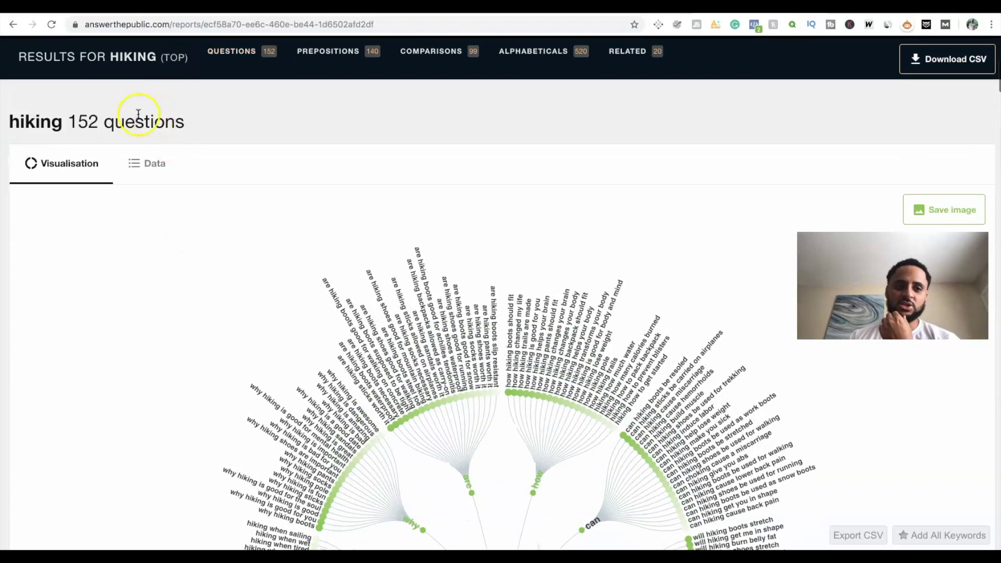
{"action": "scroll", "coordinate": [145, 224], "scroll_direction": "down", "scroll_amount": 3}
{"action": "scroll", "coordinate": [145, 224], "scroll_direction": "up", "scroll_amount": 2}
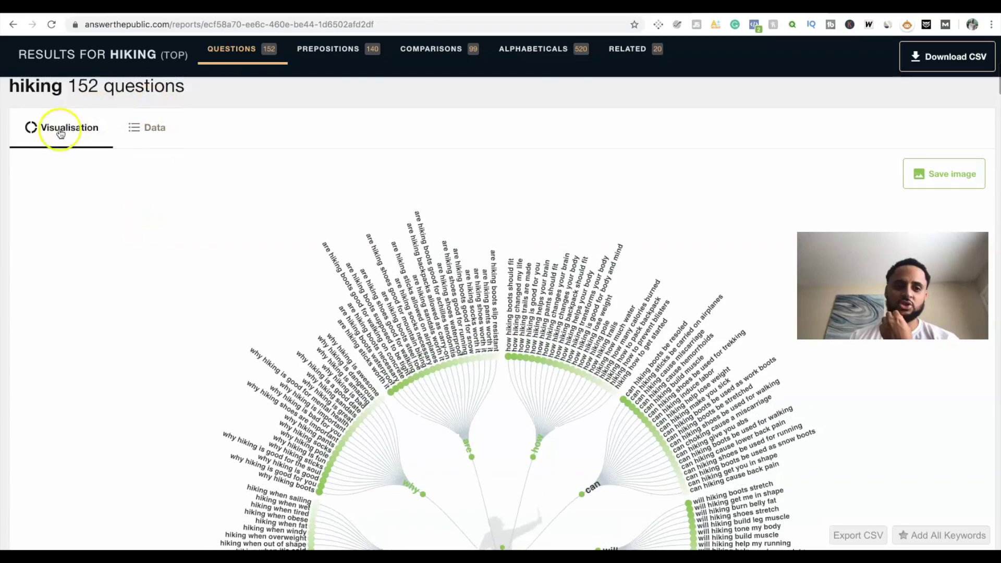
{"action": "scroll", "coordinate": [149, 189], "scroll_direction": "down", "scroll_amount": 4}
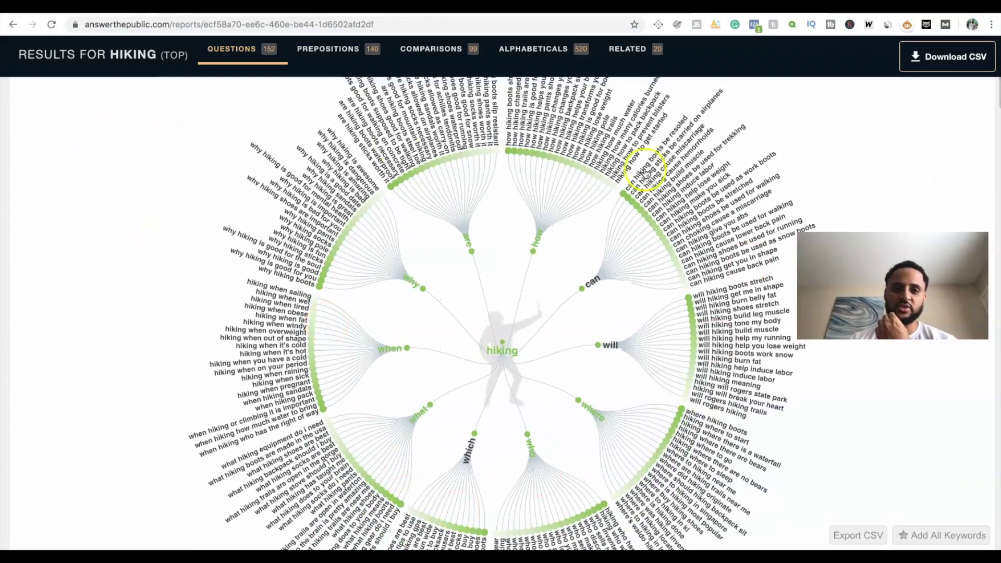
{"action": "scroll", "coordinate": [150, 219], "scroll_direction": "up", "scroll_amount": 5}
Show the hiking questions as a data list, highlight the metrics beside "are hiking sticks worth it", and look through the other questions
{"action": "left_click", "coordinate": [150, 148]}
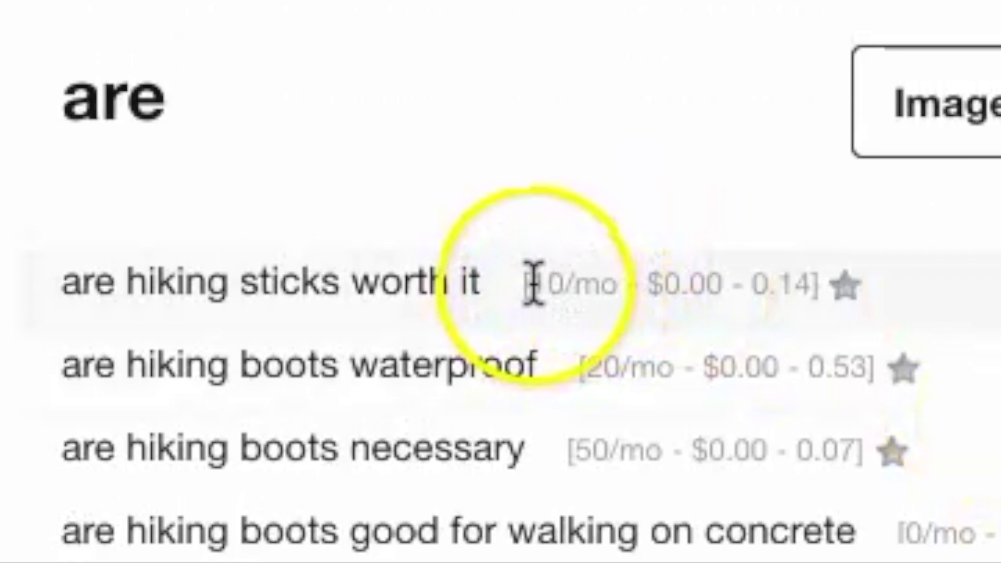
{"action": "left_click_drag", "start_coordinate": [155, 282], "coordinate": [207, 281]}
{"action": "left_click_drag", "start_coordinate": [776, 276], "coordinate": [830, 281]}
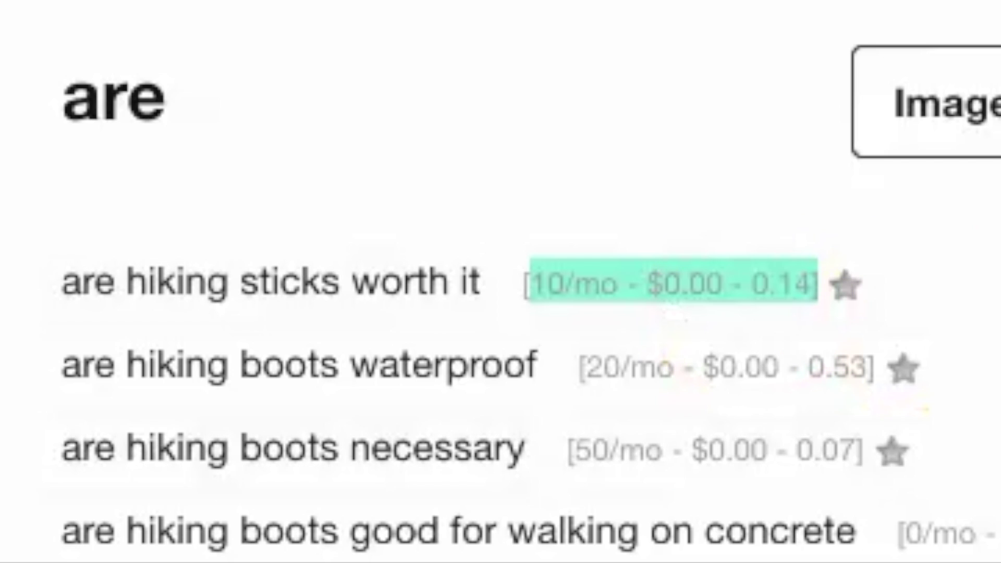
{"action": "scroll", "coordinate": [197, 317], "scroll_direction": "down", "scroll_amount": 5}
{"action": "scroll", "coordinate": [197, 316], "scroll_direction": "up", "scroll_amount": 3}
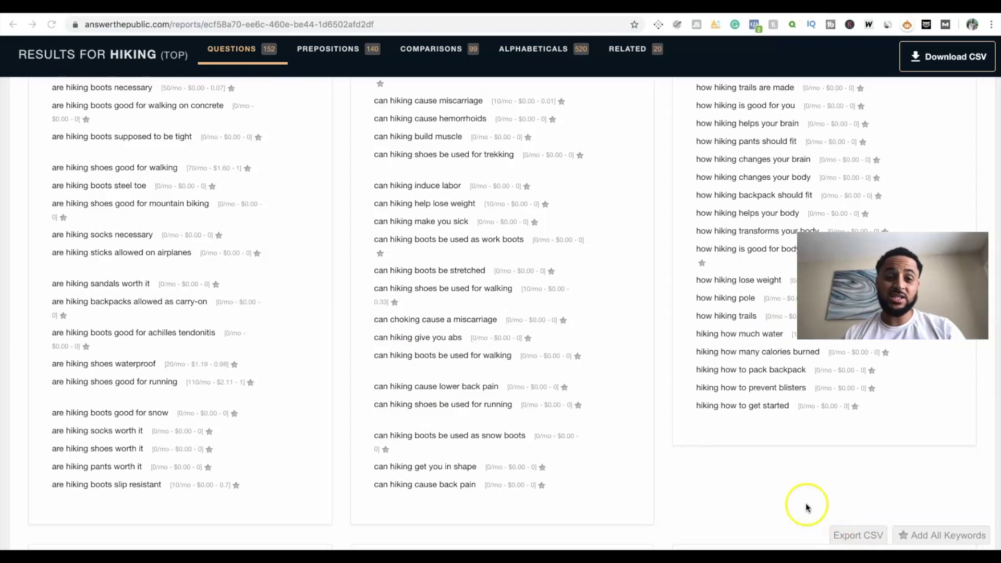
Look through the alphabetical hiking keyword lists further down the report and their search metrics
{"action": "scroll", "coordinate": [693, 442], "scroll_direction": "down", "scroll_amount": 20}
{"action": "scroll", "coordinate": [695, 444], "scroll_direction": "down", "scroll_amount": 20}
{"action": "scroll", "coordinate": [695, 444], "scroll_direction": "up", "scroll_amount": 10}
{"action": "scroll", "coordinate": [694, 444], "scroll_direction": "up", "scroll_amount": 20}
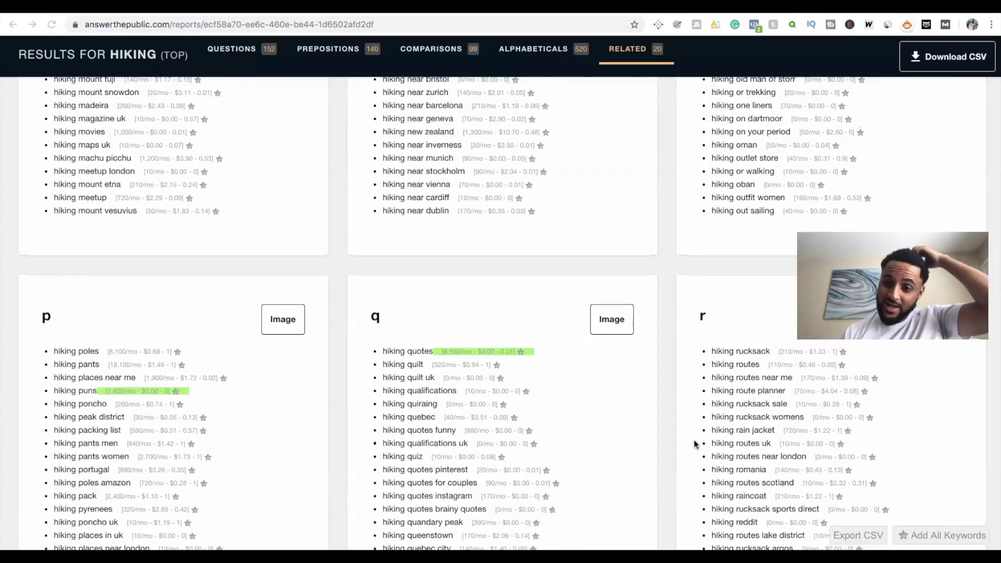
{"action": "scroll", "coordinate": [693, 444], "scroll_direction": "up", "scroll_amount": 10}
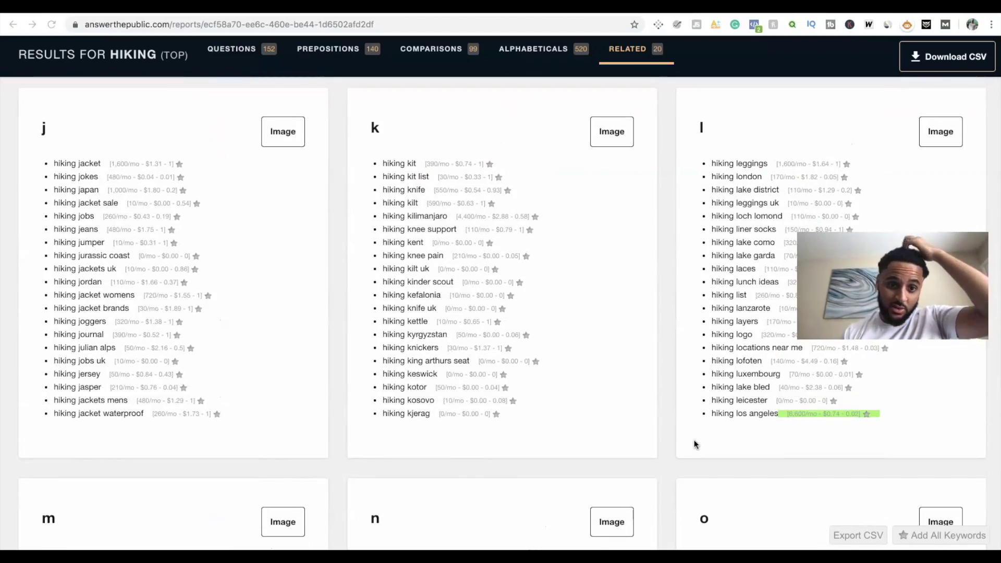
{"action": "scroll", "coordinate": [694, 443], "scroll_direction": "up", "scroll_amount": 12}
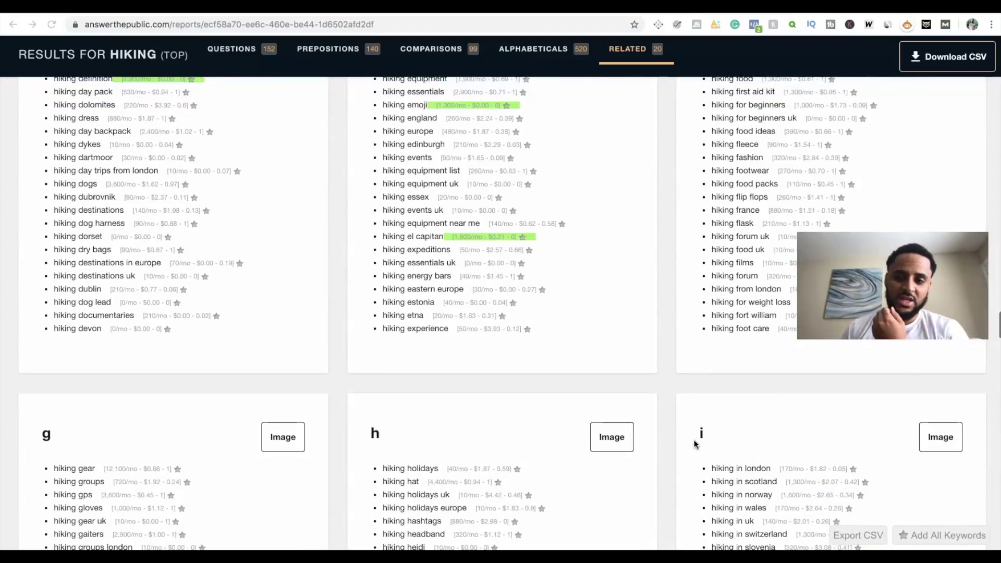
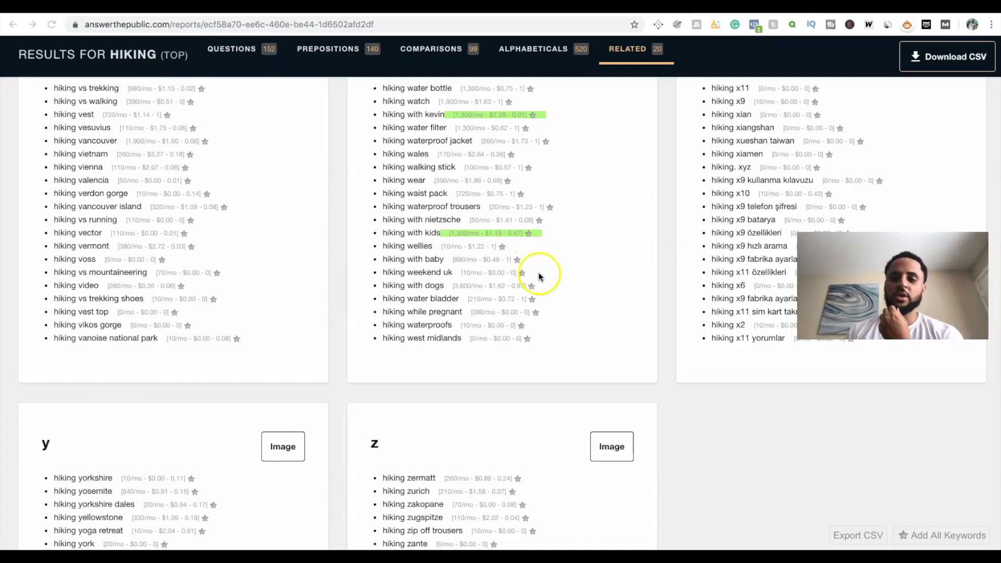
Examine the visualisation of searches related to hiking at the end of the report
{"action": "scroll", "coordinate": [542, 360], "scroll_direction": "down", "scroll_amount": 10}
{"action": "scroll", "coordinate": [542, 363], "scroll_direction": "down", "scroll_amount": 7}
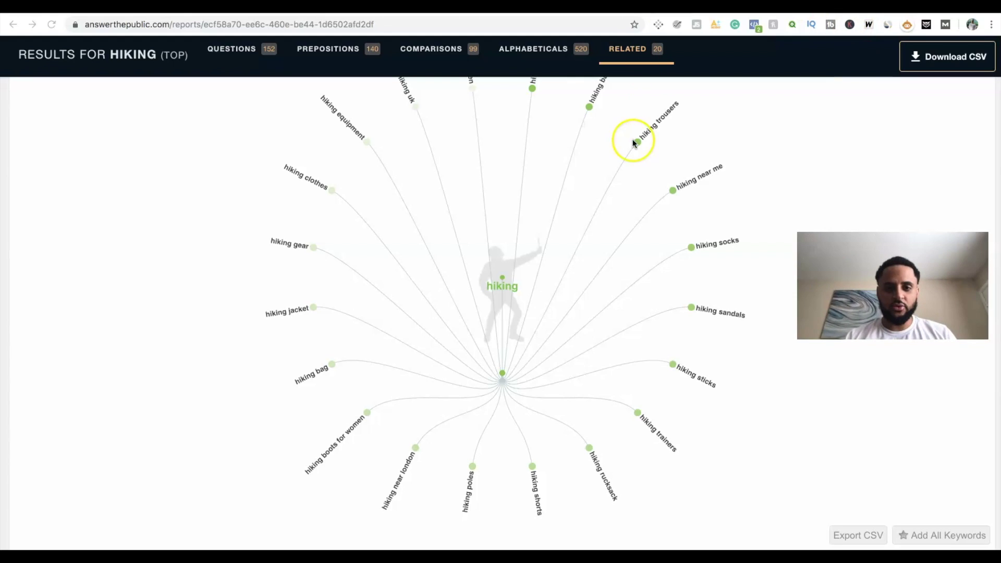
{"action": "scroll", "coordinate": [568, 237], "scroll_direction": "up", "scroll_amount": 1}
{"action": "scroll", "coordinate": [568, 237], "scroll_direction": "down", "scroll_amount": 8}
{"action": "scroll", "coordinate": [568, 236], "scroll_direction": "up", "scroll_amount": 8}
{"action": "scroll", "coordinate": [568, 237], "scroll_direction": "up", "scroll_amount": 15}
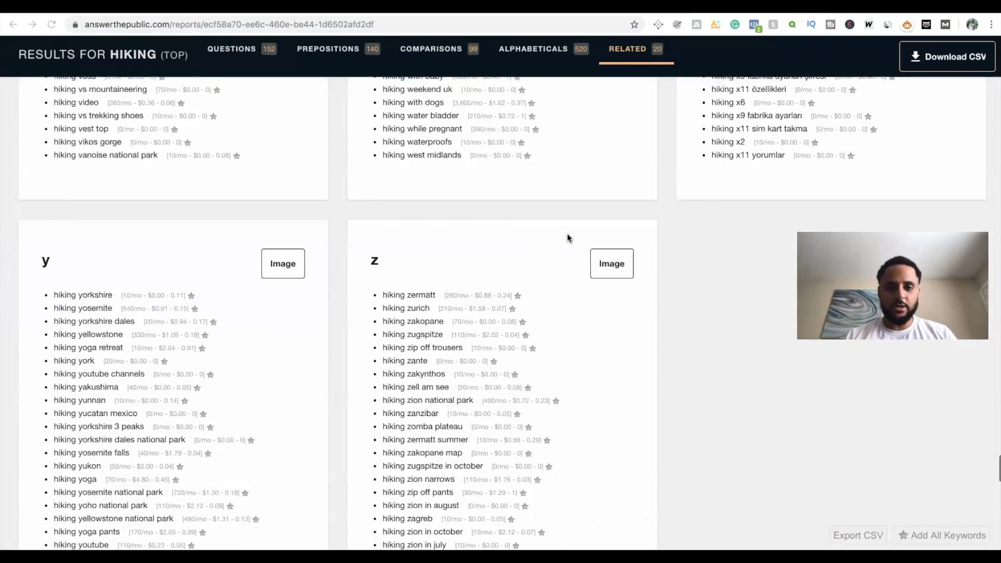
Review the alphabetical hiking keyword lists again, from the letter w back through s, m and g
{"action": "scroll", "coordinate": [568, 237], "scroll_direction": "up", "scroll_amount": 2}
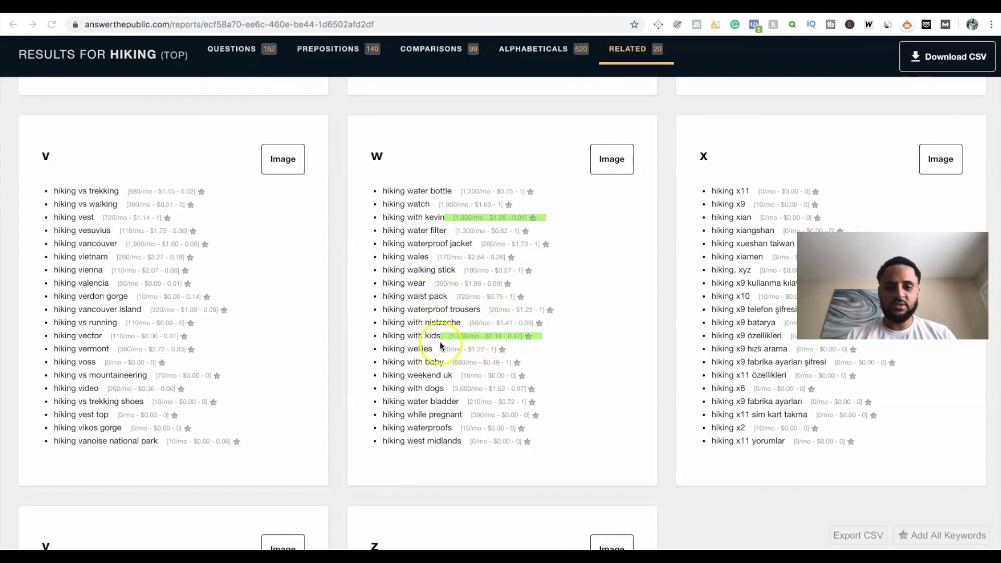
{"action": "scroll", "coordinate": [399, 295], "scroll_direction": "up", "scroll_amount": 7}
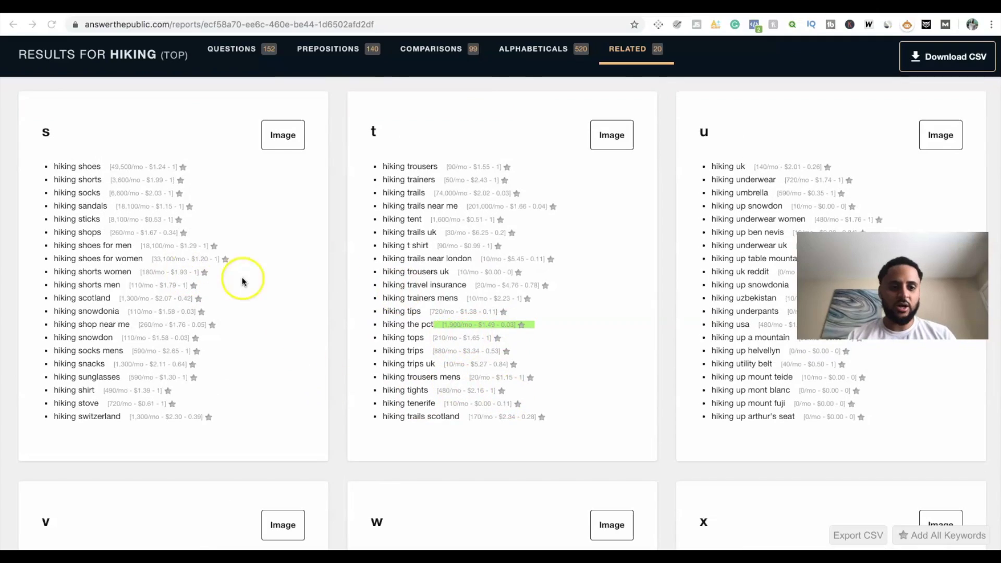
{"action": "scroll", "coordinate": [443, 208], "scroll_direction": "up", "scroll_amount": 11}
{"action": "scroll", "coordinate": [443, 208], "scroll_direction": "up", "scroll_amount": 3}
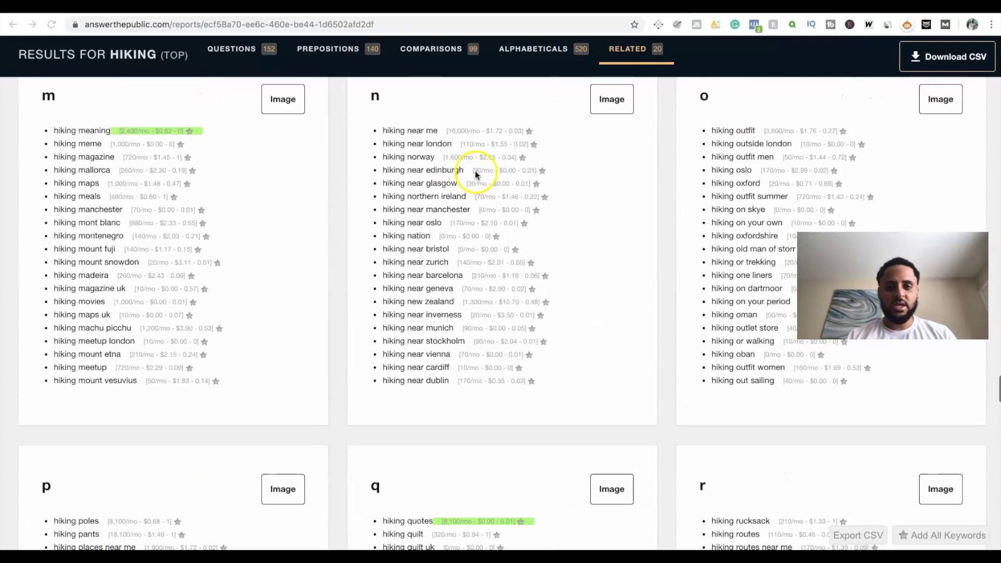
{"action": "scroll", "coordinate": [405, 243], "scroll_direction": "up", "scroll_amount": 7}
{"action": "scroll", "coordinate": [405, 243], "scroll_direction": "up", "scroll_amount": 8}
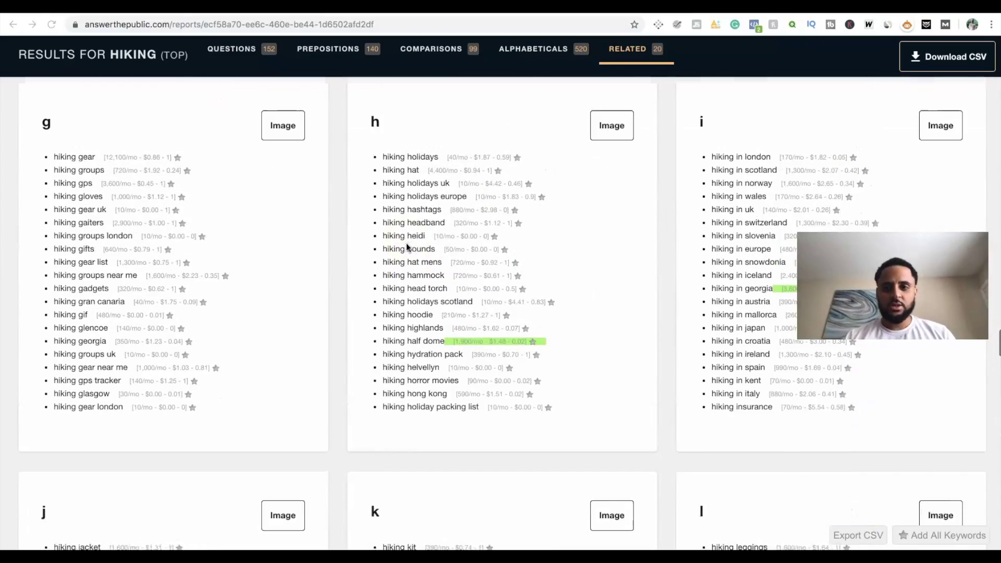
{"action": "scroll", "coordinate": [521, 198], "scroll_direction": "up", "scroll_amount": 2}
{"action": "scroll", "coordinate": [499, 182], "scroll_direction": "up", "scroll_amount": 20}
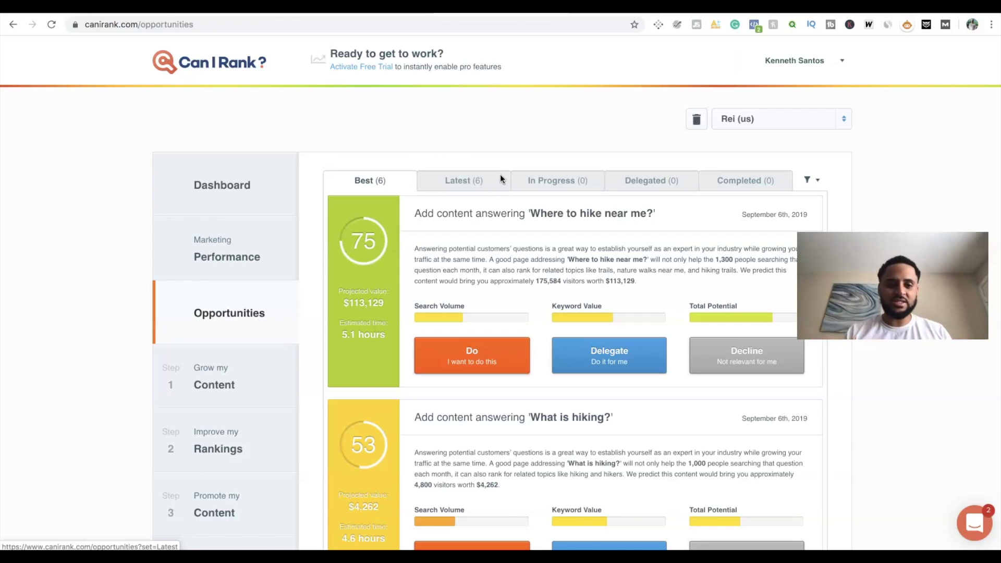
Switch to CanIRank, open the dashboard for Rei, and look over its overall, content, optimization, authority and social scores
{"action": "left_click", "coordinate": [204, 240]}
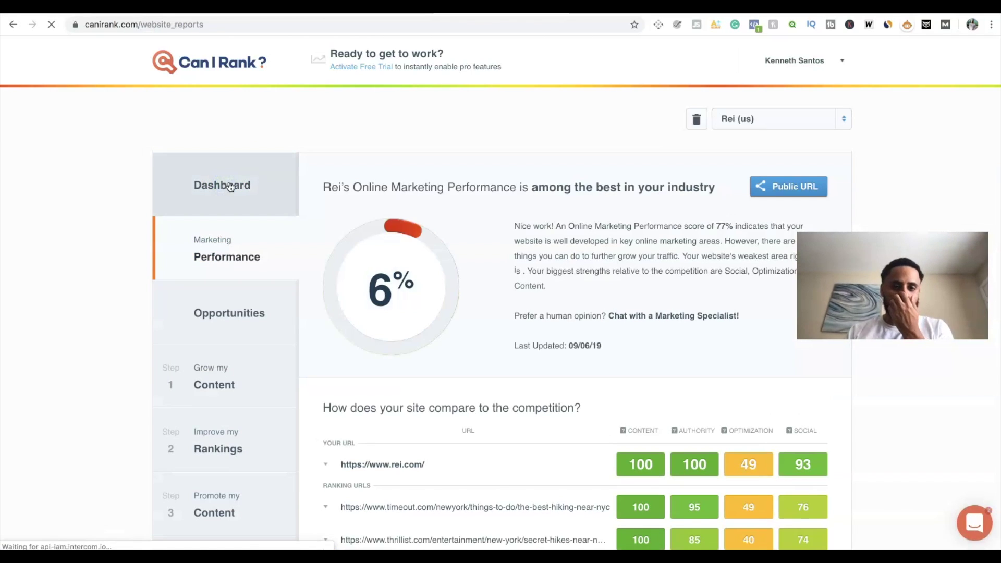
{"action": "left_click", "coordinate": [229, 186]}
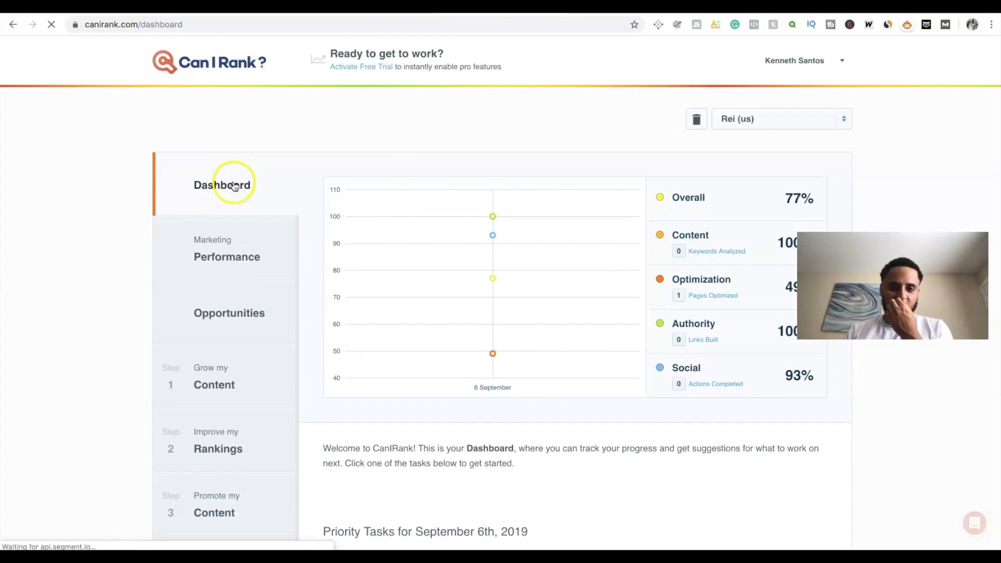
{"action": "scroll", "coordinate": [632, 414], "scroll_direction": "down", "scroll_amount": 2}
{"action": "scroll", "coordinate": [633, 413], "scroll_direction": "up", "scroll_amount": 1}
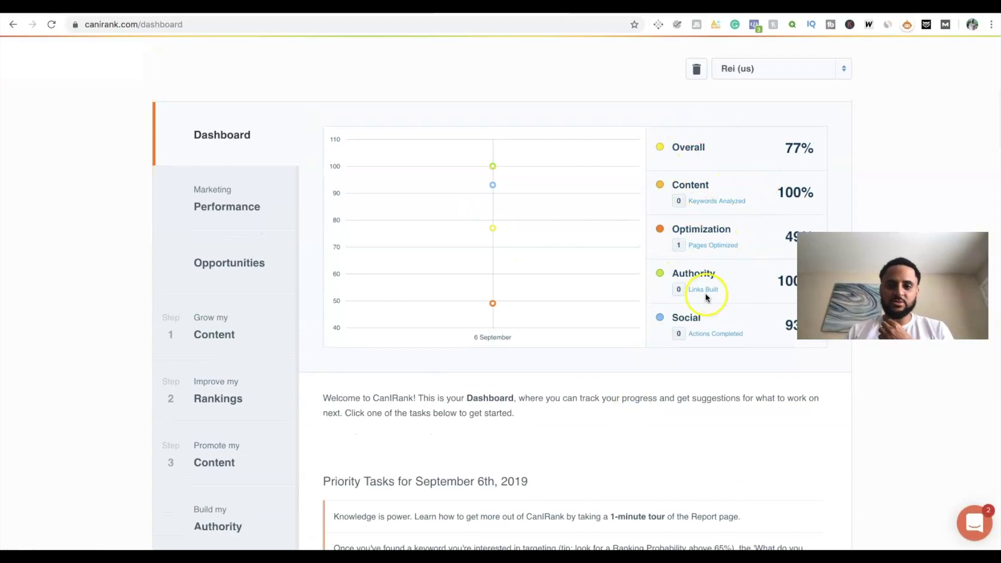
In the dashboard's Grow my content section, highlight the keywords ranking, ad value, search volume and indexed pages figures
{"action": "scroll", "coordinate": [586, 337], "scroll_direction": "down", "scroll_amount": 12}
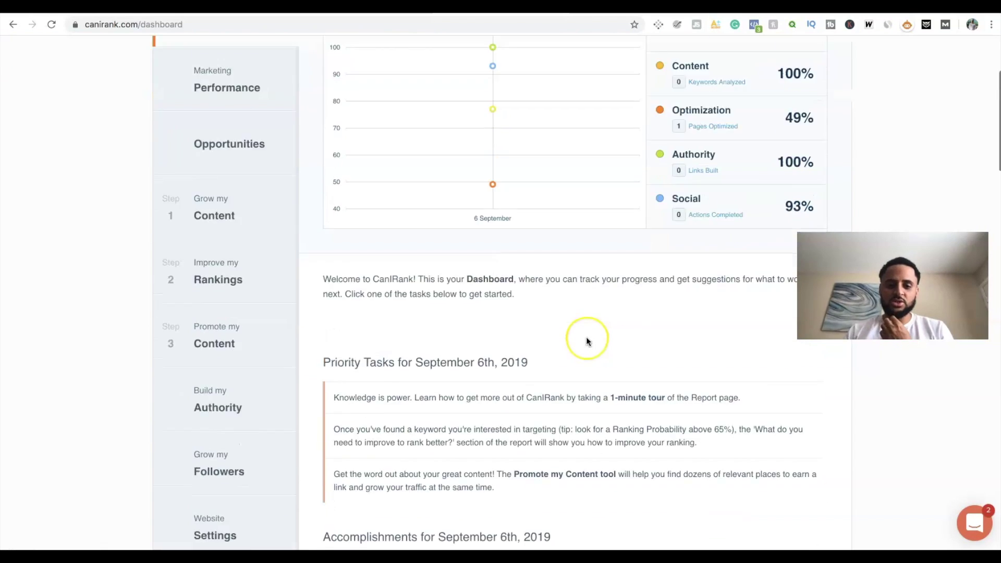
{"action": "scroll", "coordinate": [586, 337], "scroll_direction": "down", "scroll_amount": 3}
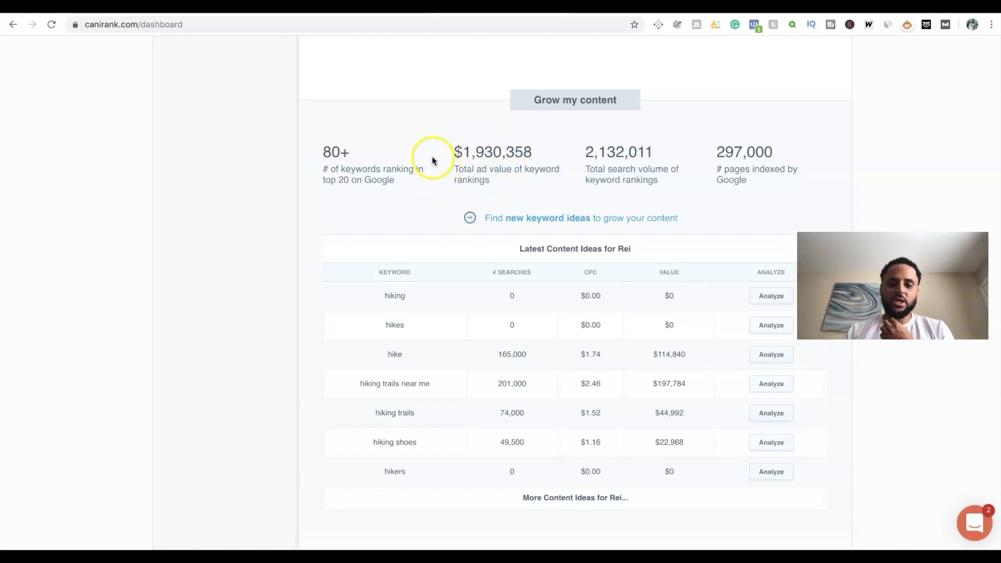
{"action": "left_click_drag", "start_coordinate": [462, 151], "coordinate": [545, 149]}
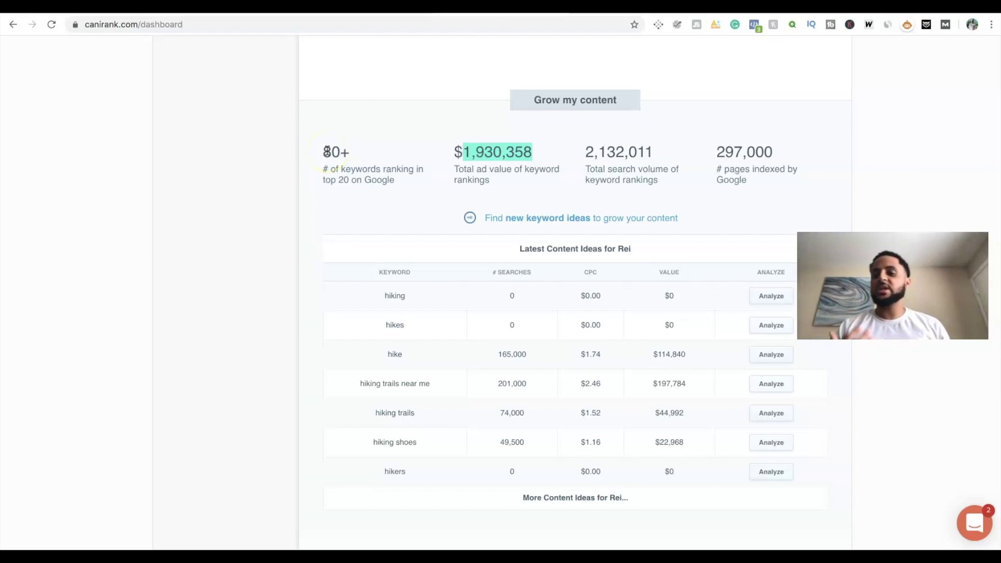
{"action": "left_click_drag", "start_coordinate": [322, 152], "coordinate": [390, 177]}
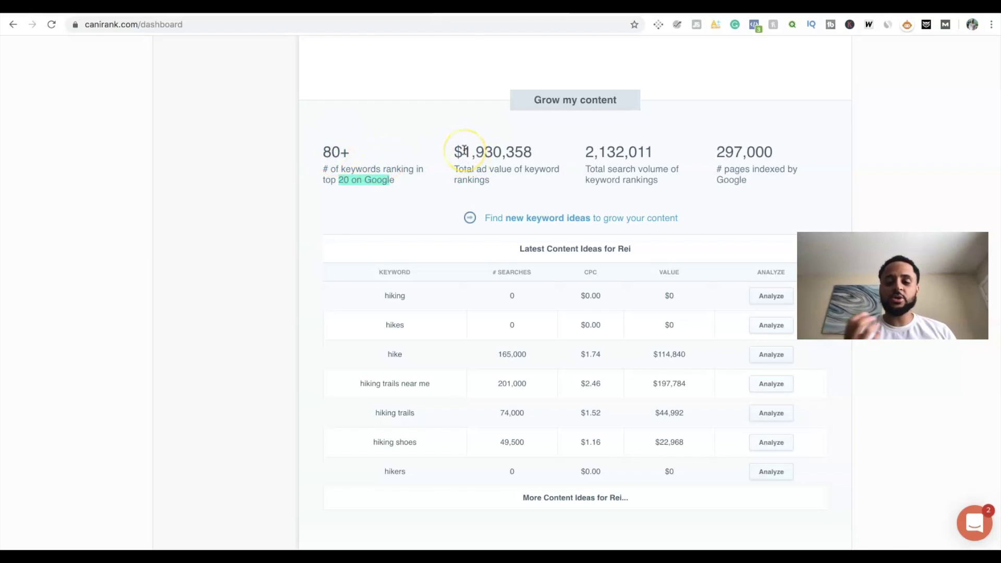
{"action": "left_click_drag", "start_coordinate": [463, 151], "coordinate": [532, 151]}
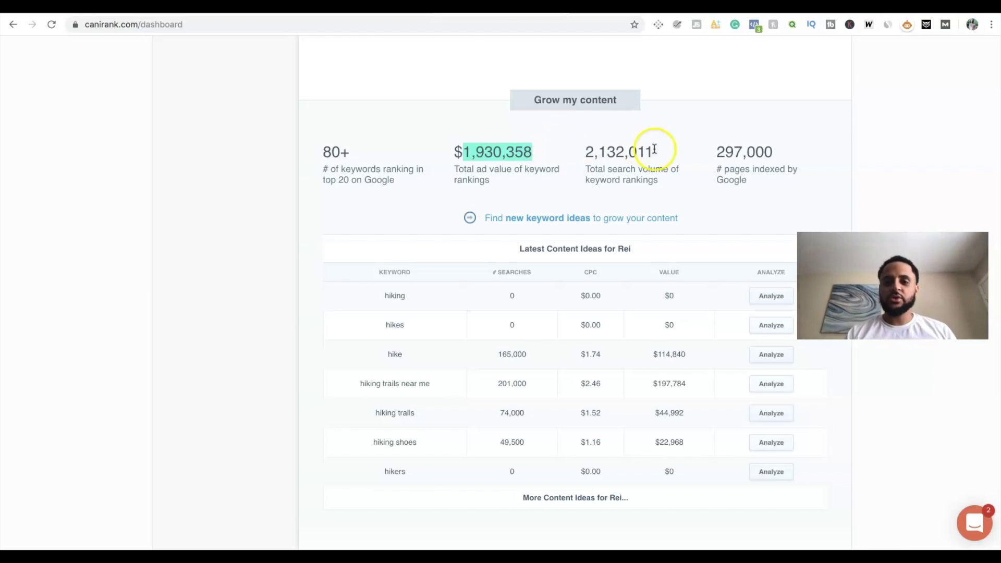
{"action": "left_click", "coordinate": [584, 154]}
{"action": "left_click_drag", "start_coordinate": [584, 155], "coordinate": [656, 155]}
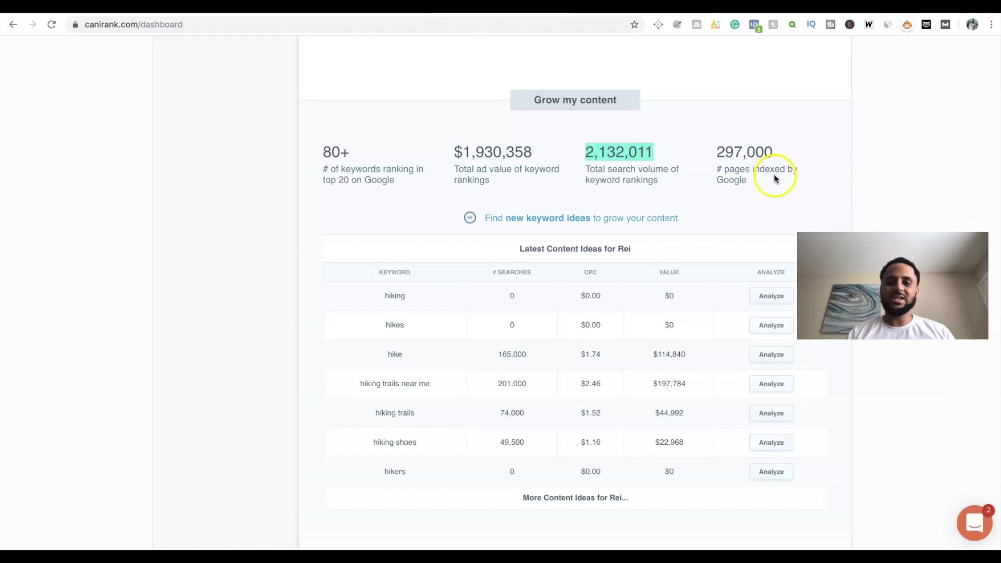
{"action": "left_click_drag", "start_coordinate": [718, 152], "coordinate": [740, 151]}
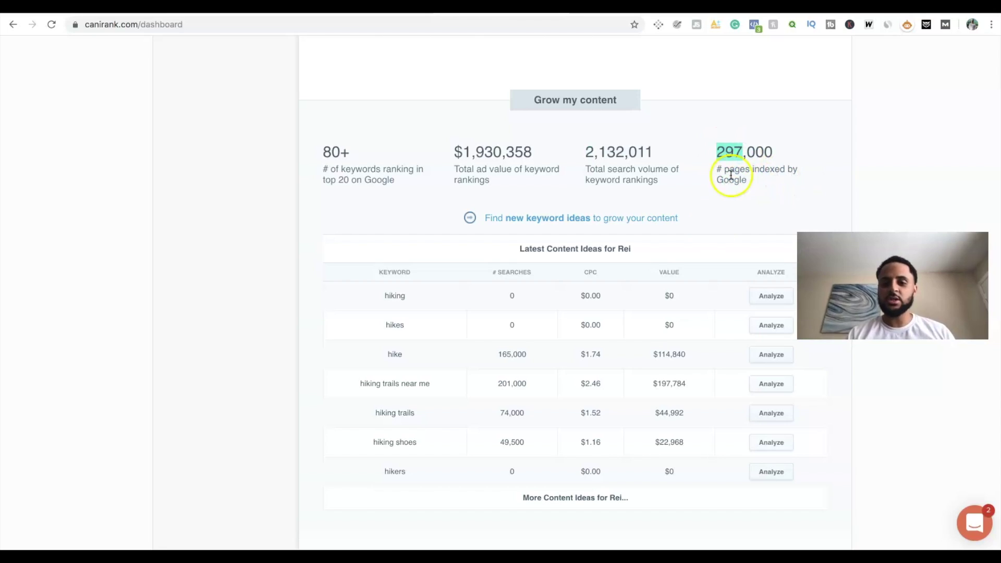
Look through the latest content ideas and latest rankings tables for Rei
{"action": "scroll", "coordinate": [669, 328], "scroll_direction": "down", "scroll_amount": 2}
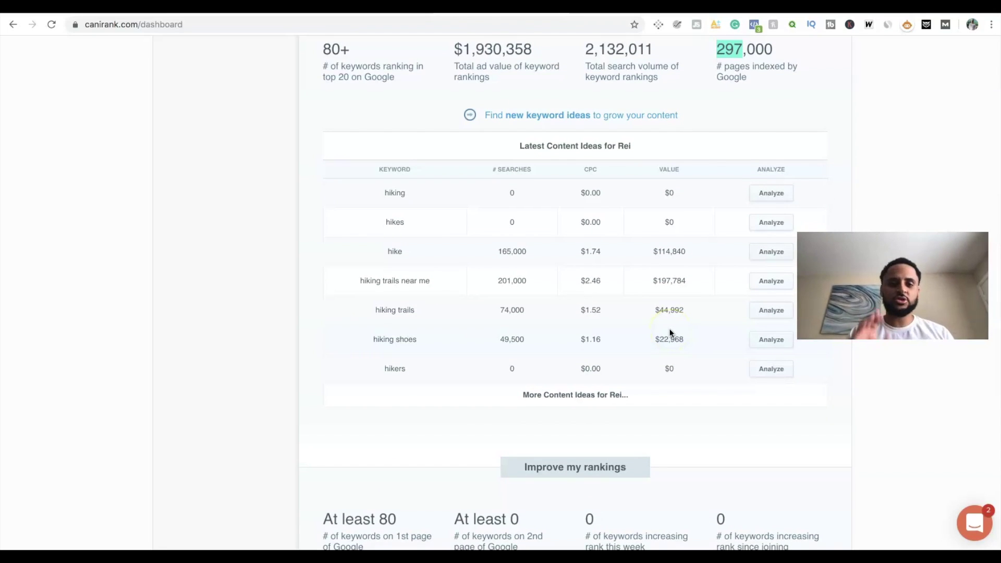
{"action": "scroll", "coordinate": [680, 164], "scroll_direction": "up", "scroll_amount": 2}
{"action": "scroll", "coordinate": [680, 164], "scroll_direction": "down", "scroll_amount": 6}
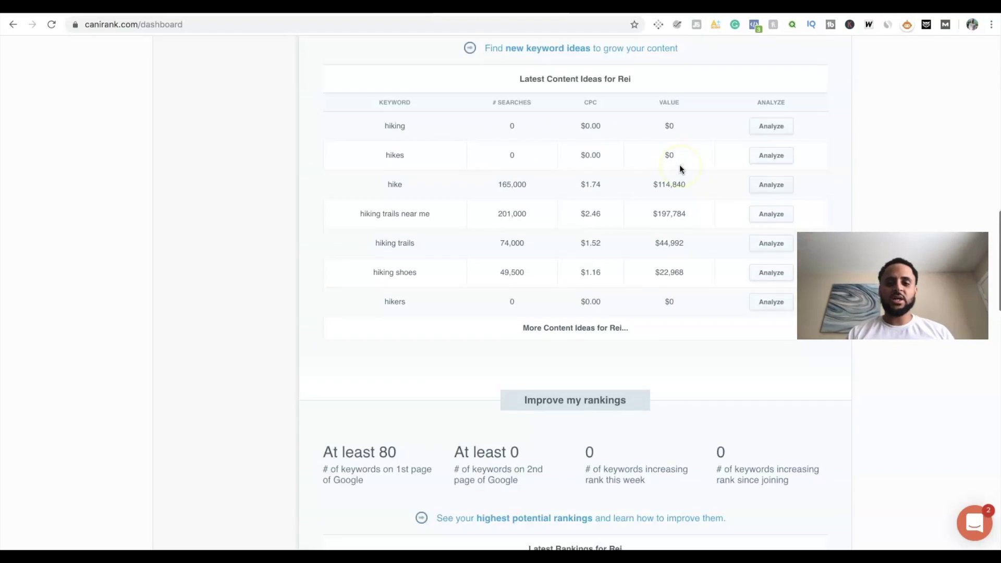
{"action": "scroll", "coordinate": [680, 170], "scroll_direction": "down", "scroll_amount": 1}
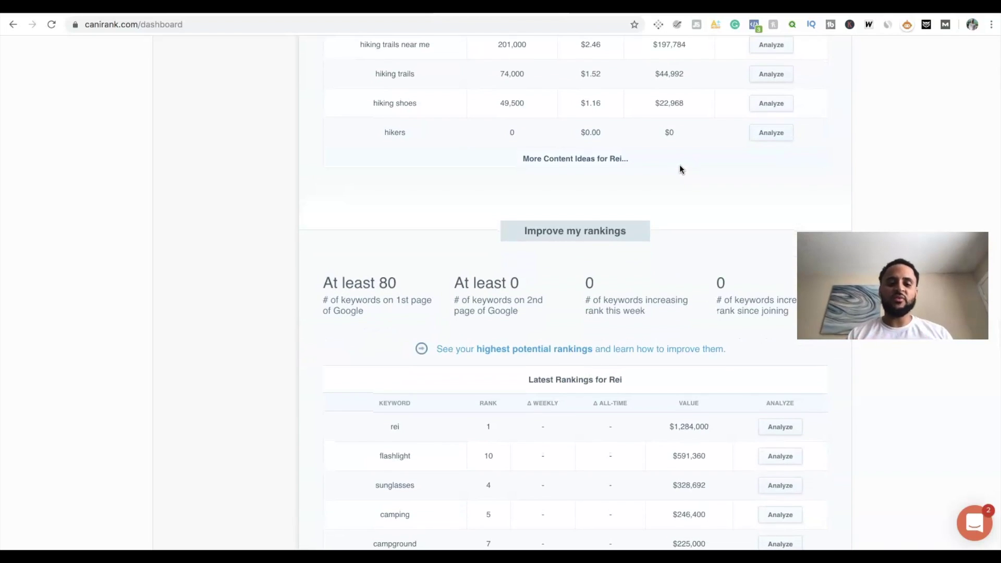
{"action": "scroll", "coordinate": [680, 167], "scroll_direction": "down", "scroll_amount": 3}
{"action": "scroll", "coordinate": [680, 167], "scroll_direction": "down", "scroll_amount": 8}
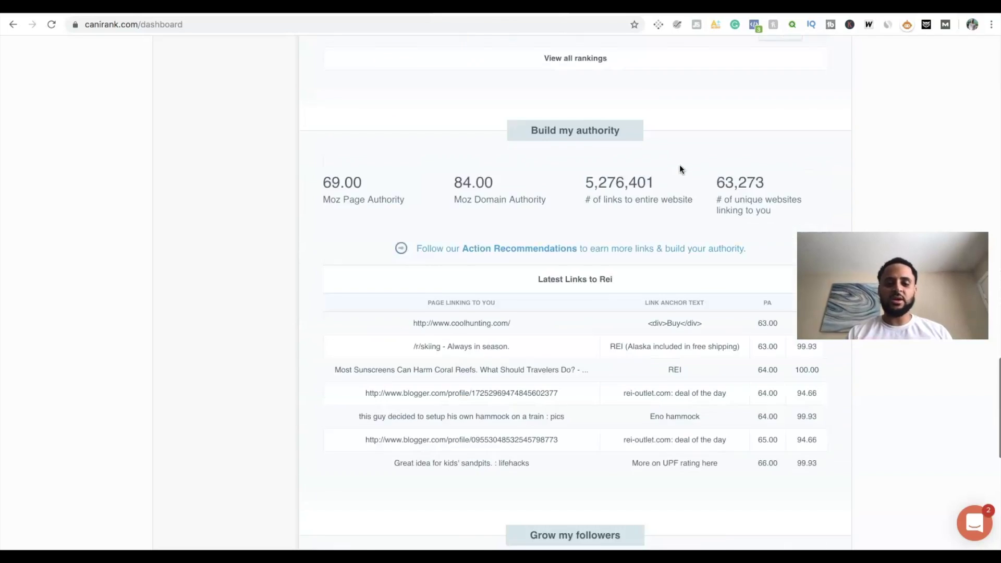
In the Build my authority section, highlight the Moz domain authority, page authority, total links and unique linking websites figures
{"action": "scroll", "coordinate": [680, 167], "scroll_direction": "down", "scroll_amount": 1}
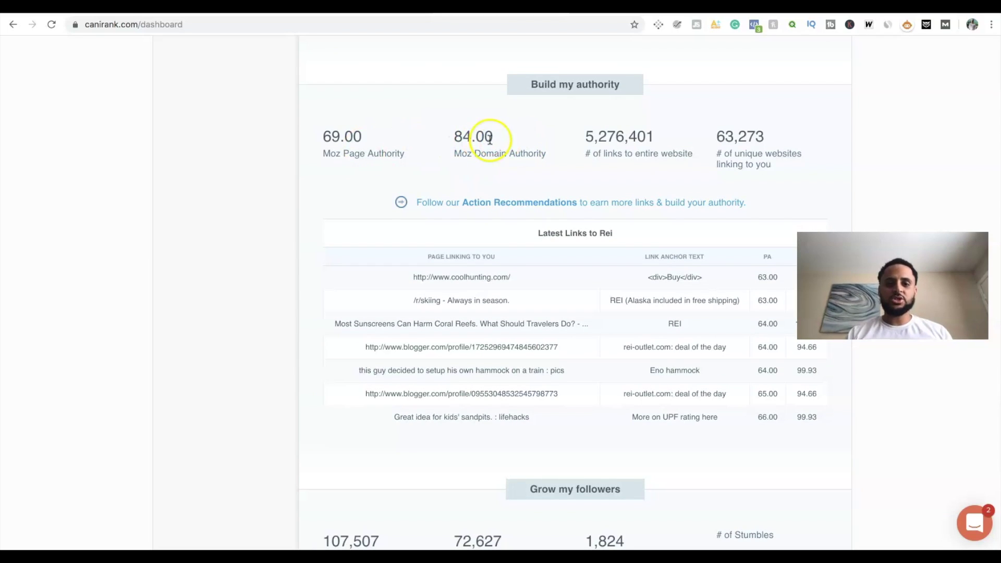
{"action": "left_click_drag", "start_coordinate": [452, 136], "coordinate": [495, 135]}
{"action": "left_click_drag", "start_coordinate": [324, 135], "coordinate": [447, 134]}
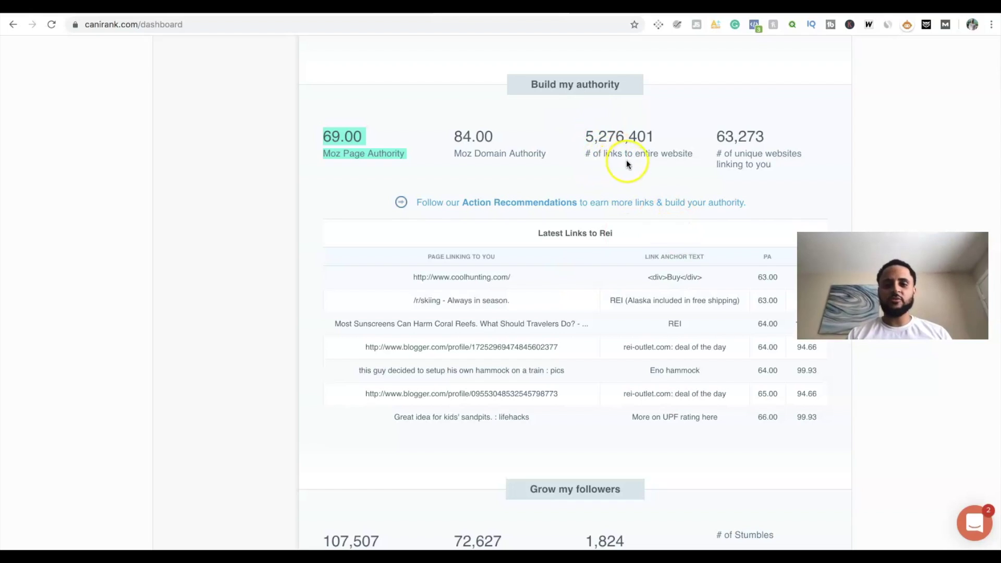
{"action": "left_click_drag", "start_coordinate": [584, 136], "coordinate": [662, 136]}
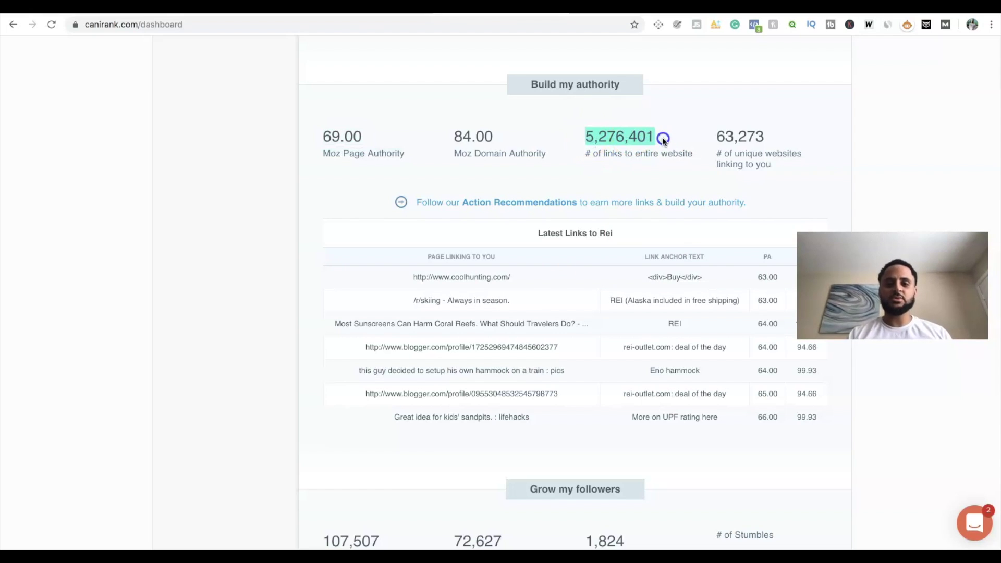
{"action": "left_click_drag", "start_coordinate": [717, 136], "coordinate": [768, 137]}
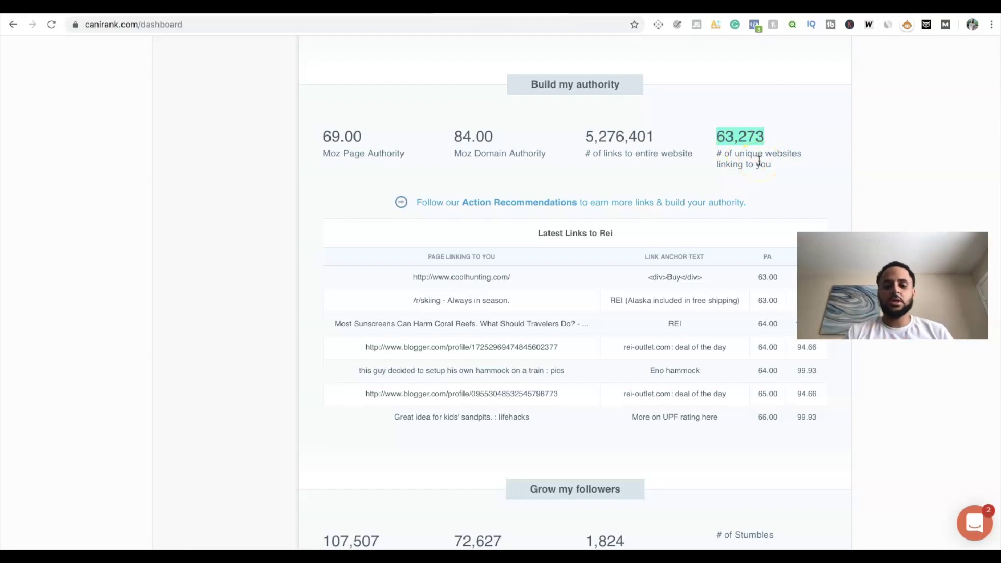
Look over the Grow my followers section and highlight its Facebook likes, Facebook shares and Pinterest shares figures
{"action": "scroll", "coordinate": [637, 314], "scroll_direction": "down", "scroll_amount": 6}
{"action": "scroll", "coordinate": [637, 314], "scroll_direction": "up", "scroll_amount": 5}
{"action": "scroll", "coordinate": [637, 314], "scroll_direction": "down", "scroll_amount": 20}
{"action": "scroll", "coordinate": [637, 317], "scroll_direction": "up", "scroll_amount": 15}
{"action": "scroll", "coordinate": [637, 317], "scroll_direction": "down", "scroll_amount": 2}
{"action": "scroll", "coordinate": [638, 318], "scroll_direction": "down", "scroll_amount": 2}
{"action": "scroll", "coordinate": [639, 318], "scroll_direction": "up", "scroll_amount": 5}
{"action": "scroll", "coordinate": [639, 318], "scroll_direction": "down", "scroll_amount": 8}
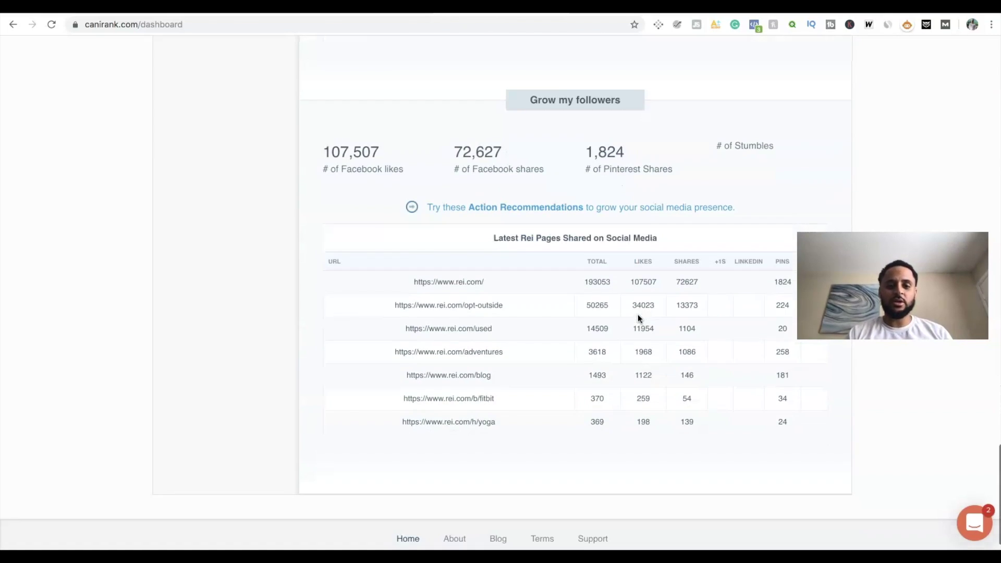
{"action": "left_click_drag", "start_coordinate": [327, 151], "coordinate": [510, 154]}
{"action": "left_click_drag", "start_coordinate": [582, 150], "coordinate": [662, 145]}
{"action": "scroll", "coordinate": [652, 292], "scroll_direction": "down", "scroll_amount": 2}
Open Rei's marketing performance report, highlight the start of its headline, and examine how the site compares to the competition
{"action": "scroll", "coordinate": [652, 295], "scroll_direction": "up", "scroll_amount": 15}
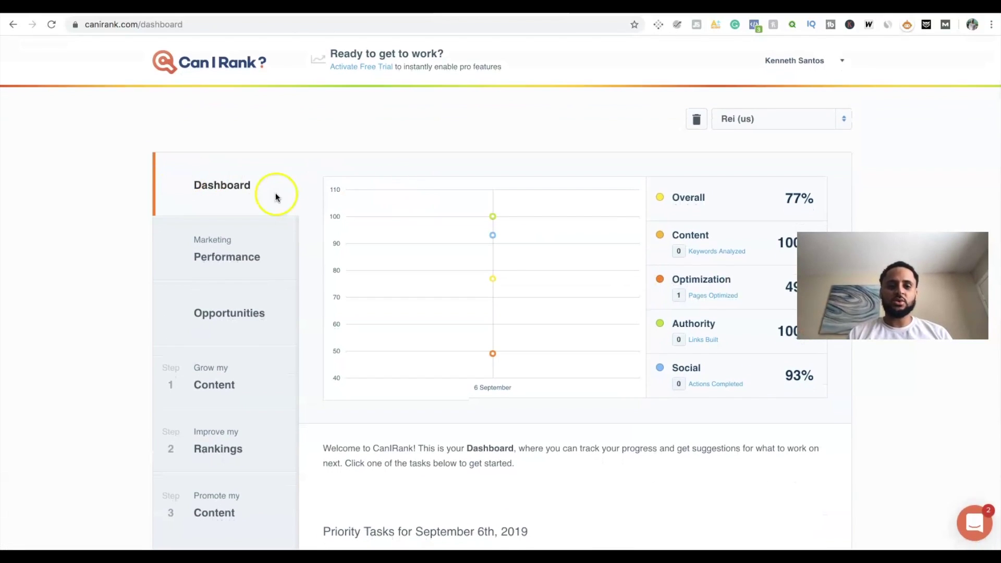
{"action": "left_click", "coordinate": [224, 251]}
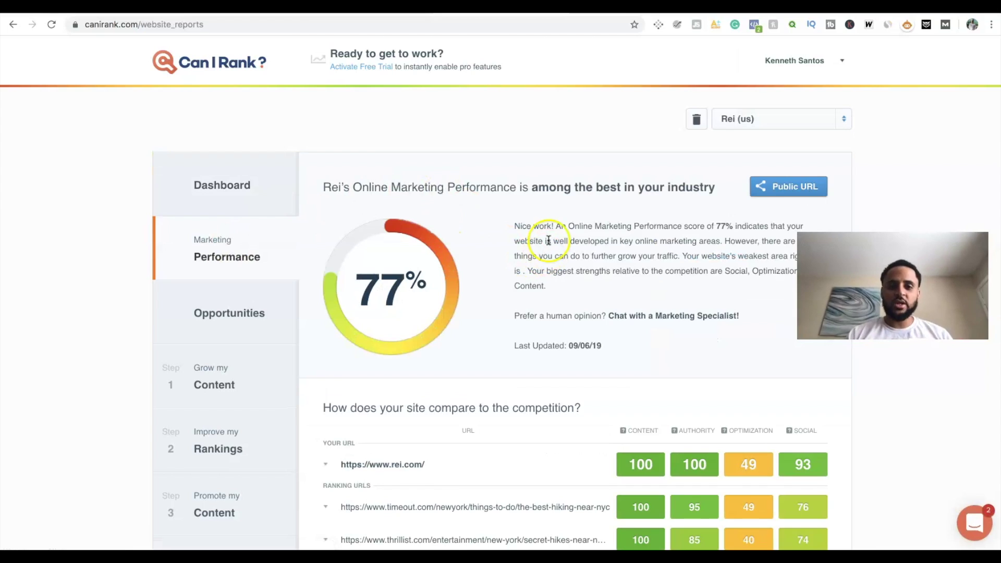
{"action": "left_click_drag", "start_coordinate": [323, 185], "coordinate": [362, 187]}
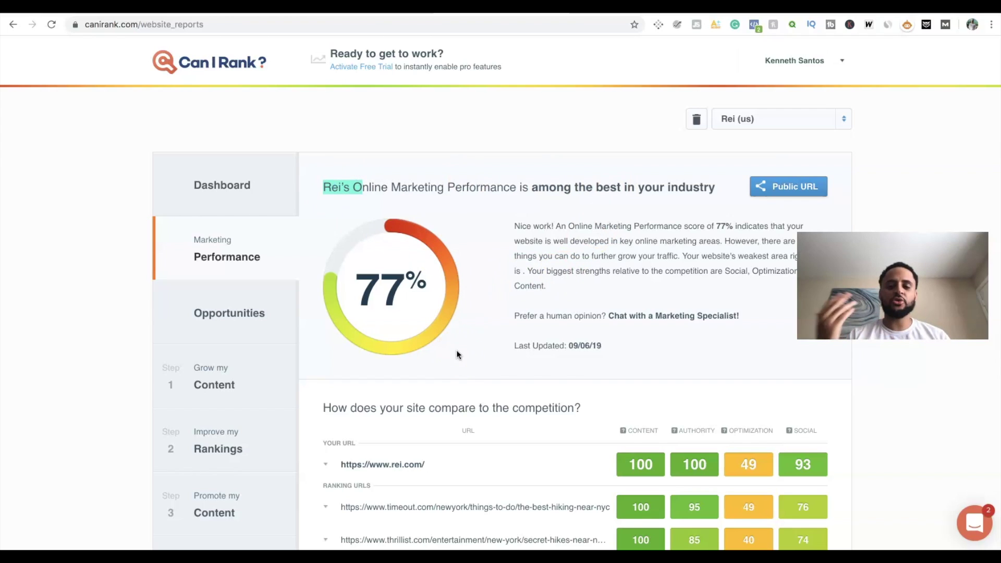
{"action": "left_click", "coordinate": [402, 222]}
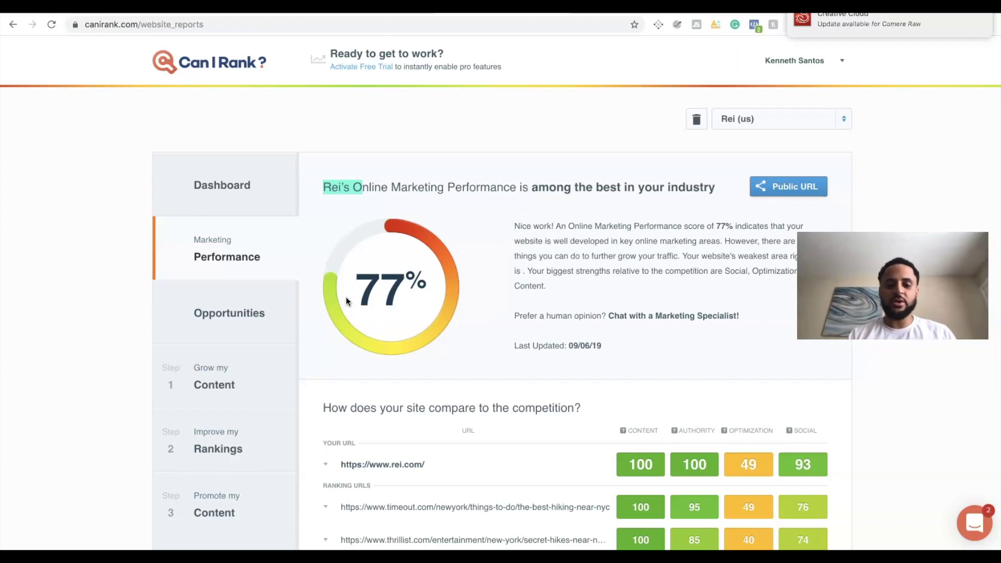
{"action": "scroll", "coordinate": [492, 417], "scroll_direction": "down", "scroll_amount": 5}
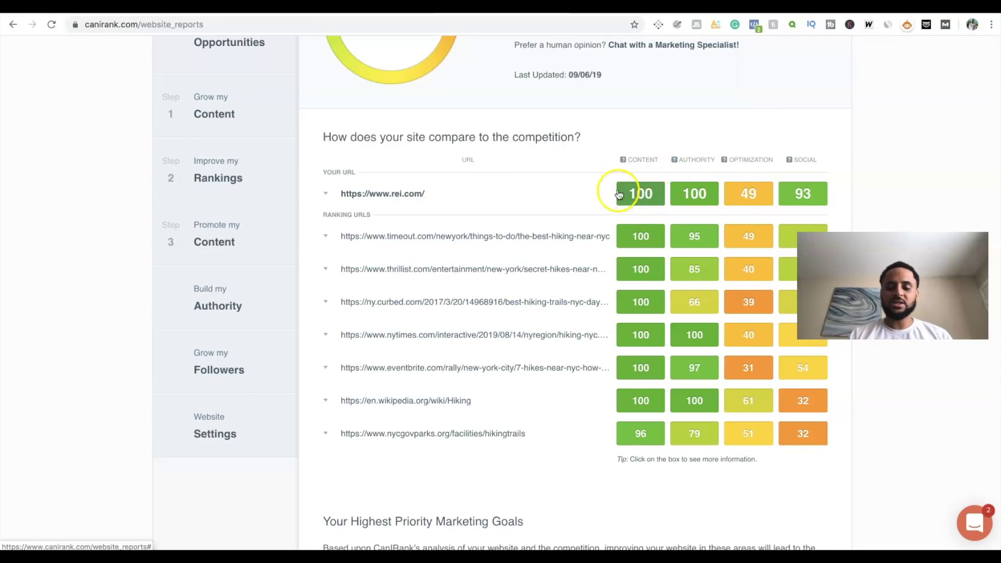
Review the competitor score comparison and examine the current goals under Your Highest Priority Marketing Goals
{"action": "mouse_move", "coordinate": [691, 149]}
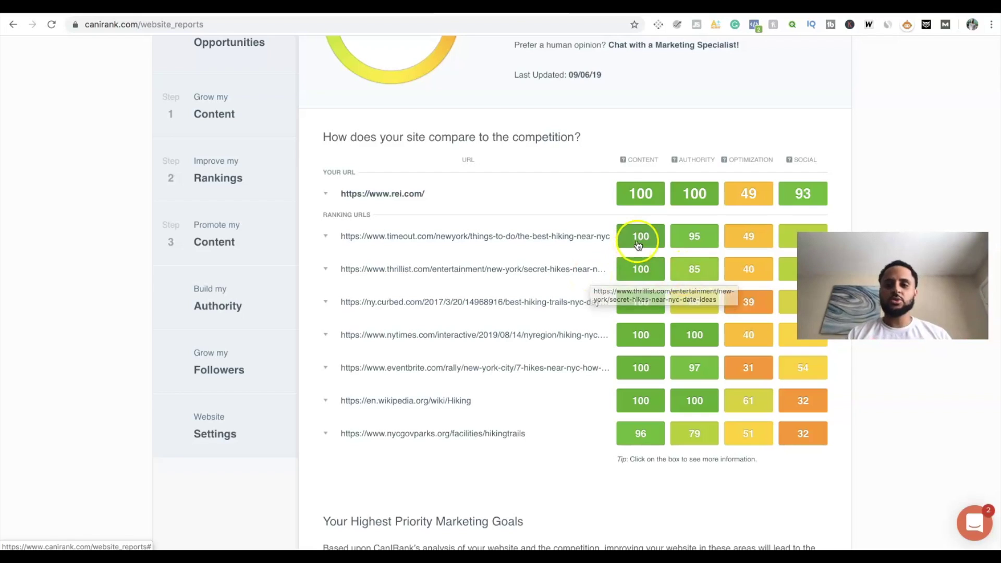
{"action": "scroll", "coordinate": [582, 303], "scroll_direction": "down", "scroll_amount": 2}
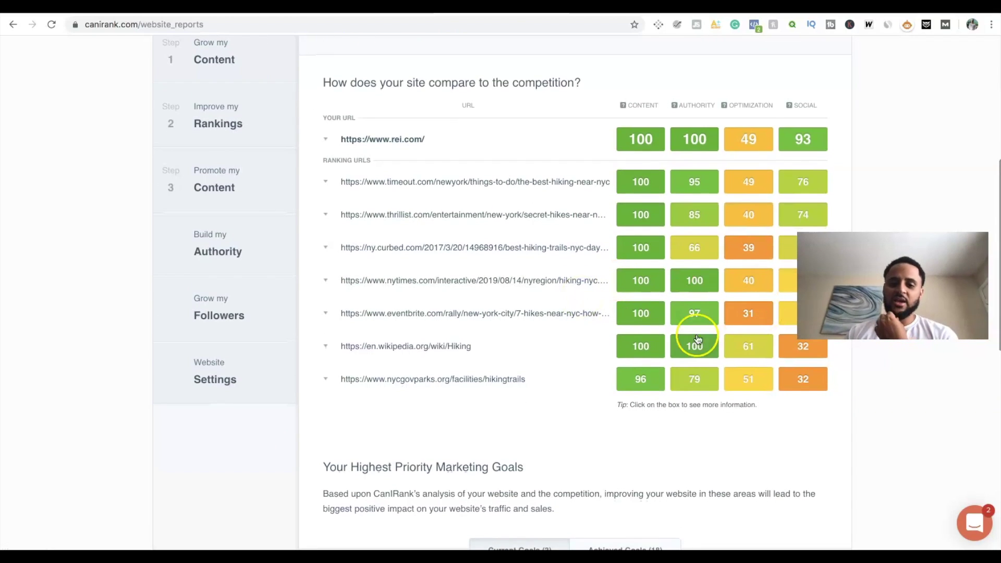
{"action": "scroll", "coordinate": [770, 114], "scroll_direction": "down", "scroll_amount": 1}
{"action": "scroll", "coordinate": [769, 112], "scroll_direction": "down", "scroll_amount": 10}
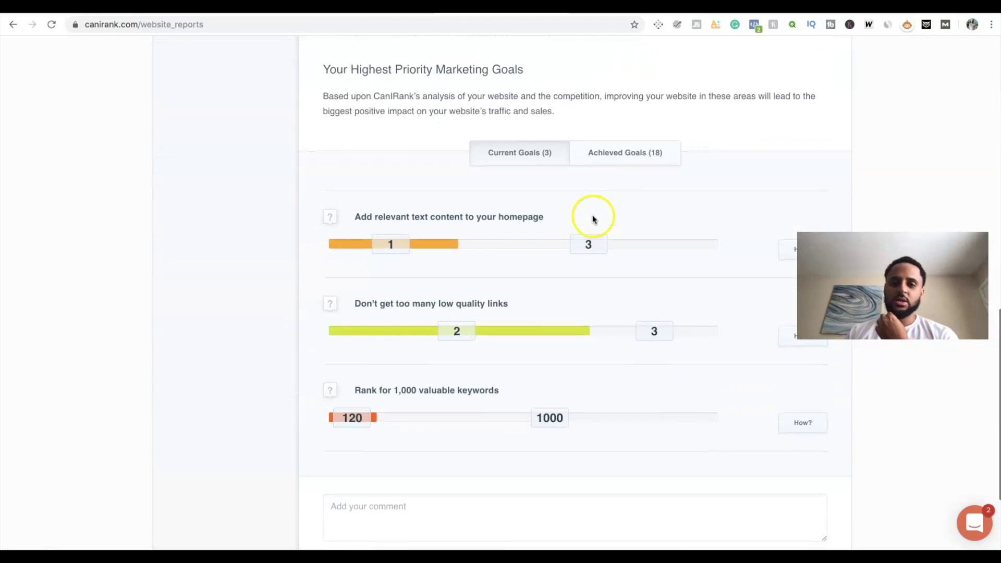
{"action": "scroll", "coordinate": [485, 226], "scroll_direction": "down", "scroll_amount": 2}
{"action": "scroll", "coordinate": [485, 227], "scroll_direction": "up", "scroll_amount": 4}
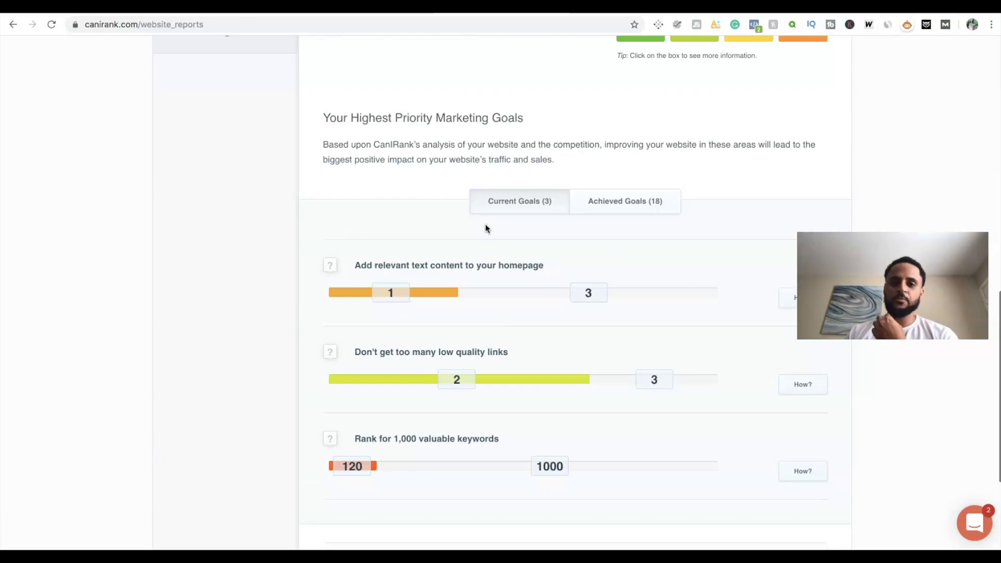
{"action": "left_click", "coordinate": [469, 171]}
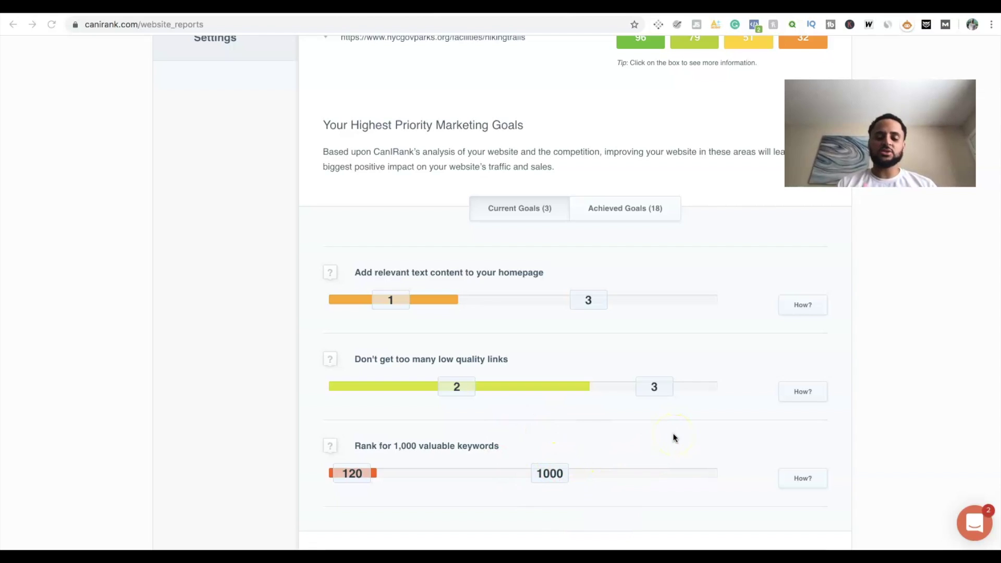
Show the achieved marketing goals in Rei's report and look through the list
{"action": "scroll", "coordinate": [673, 438], "scroll_direction": "up", "scroll_amount": 6}
{"action": "scroll", "coordinate": [672, 438], "scroll_direction": "down", "scroll_amount": 2}
{"action": "left_click", "coordinate": [596, 409]}
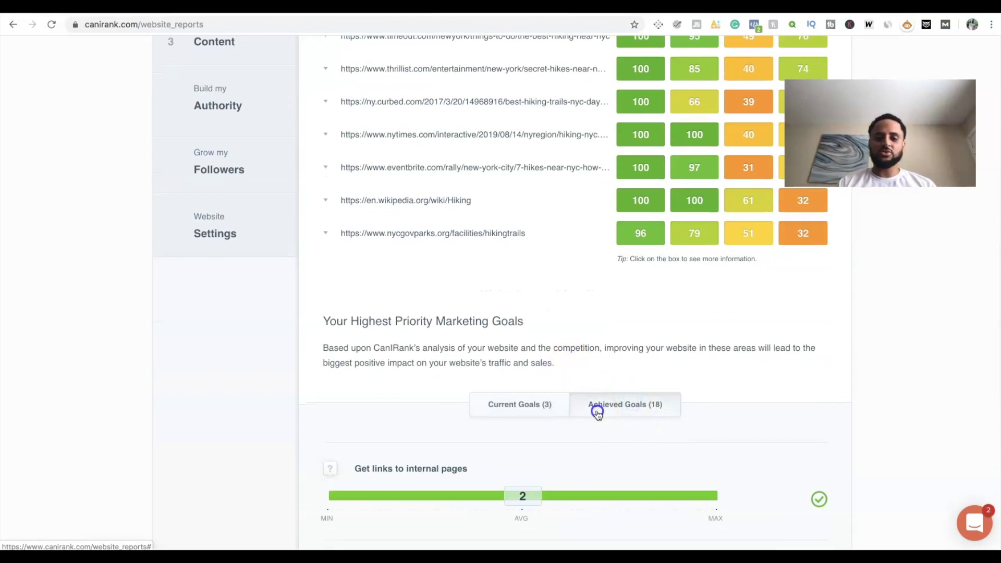
{"action": "scroll", "coordinate": [600, 365], "scroll_direction": "down", "scroll_amount": 10}
{"action": "scroll", "coordinate": [602, 346], "scroll_direction": "down", "scroll_amount": 12}
{"action": "scroll", "coordinate": [603, 347], "scroll_direction": "up", "scroll_amount": 20}
{"action": "scroll", "coordinate": [602, 346], "scroll_direction": "down", "scroll_amount": 5}
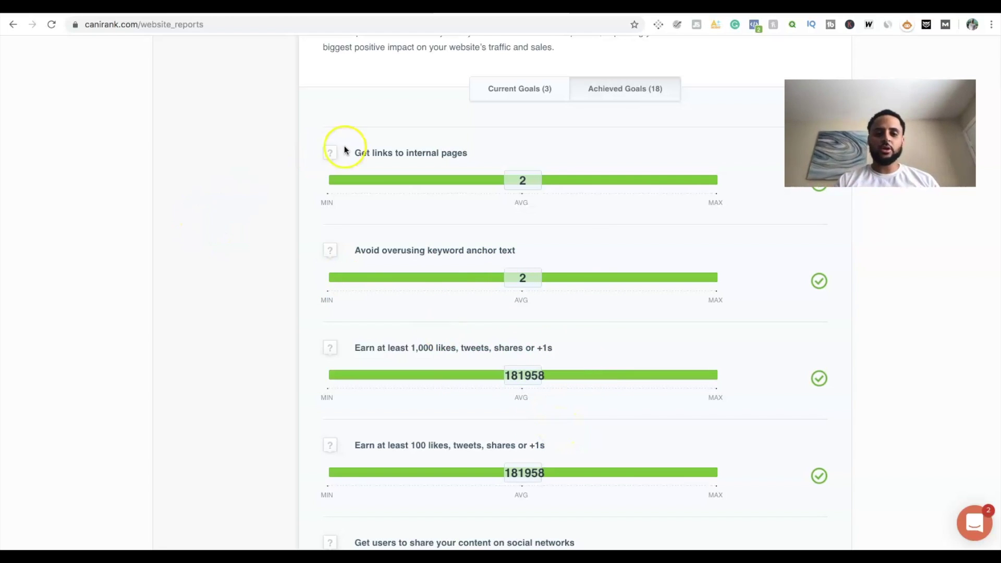
Open Rei's Opportunities and highlight the projected value of the Hiking-for-her blogger opportunity
{"action": "scroll", "coordinate": [344, 150], "scroll_direction": "up", "scroll_amount": 15}
{"action": "left_click", "coordinate": [222, 189]}
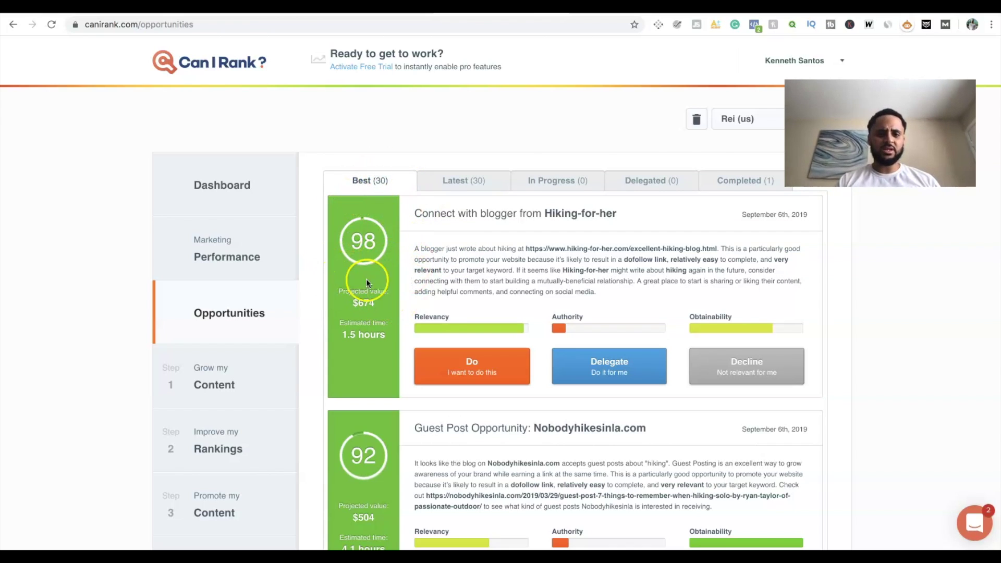
{"action": "scroll", "coordinate": [537, 318], "scroll_direction": "down", "scroll_amount": 2}
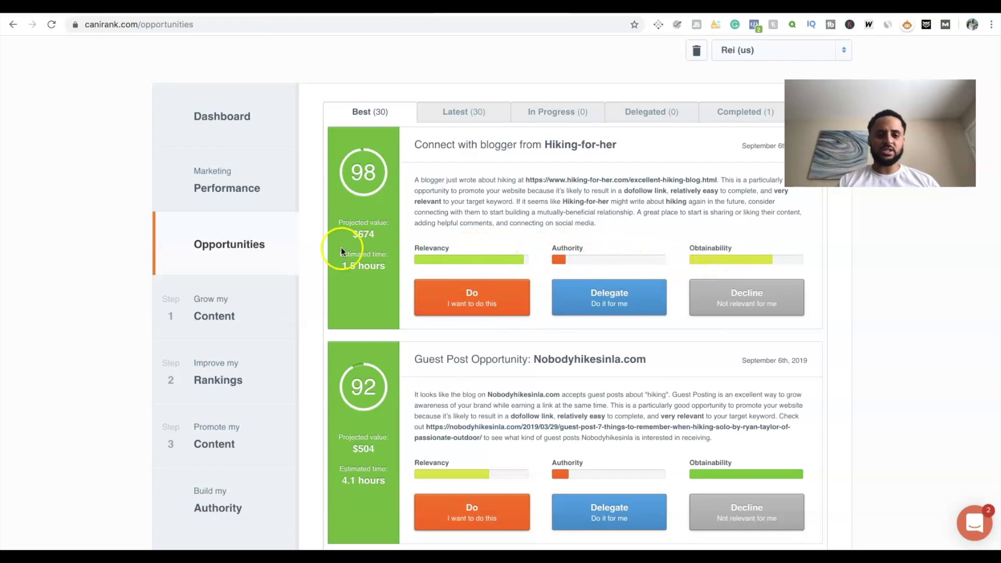
{"action": "left_click_drag", "start_coordinate": [337, 223], "coordinate": [374, 236]}
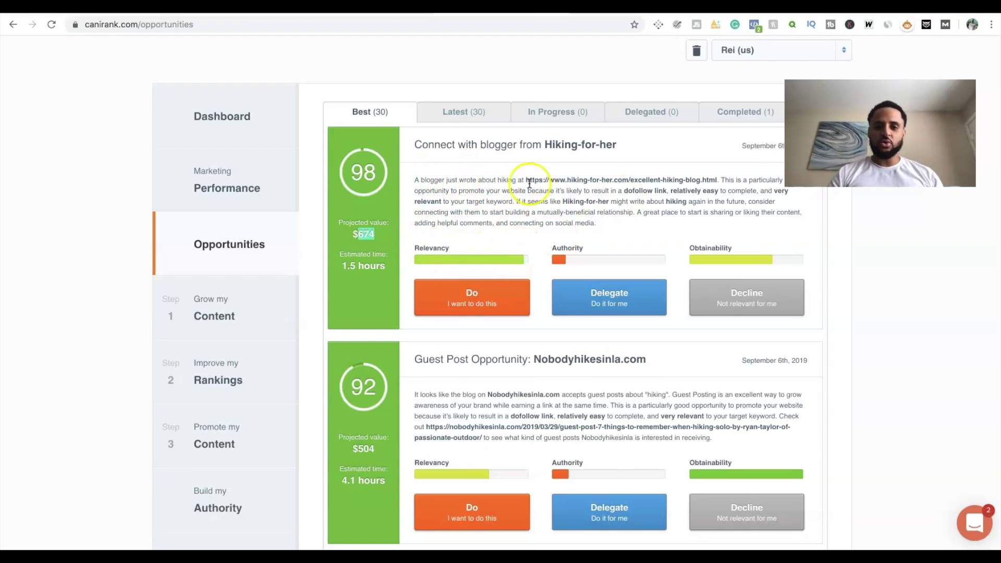
{"action": "left_click", "coordinate": [861, 175]}
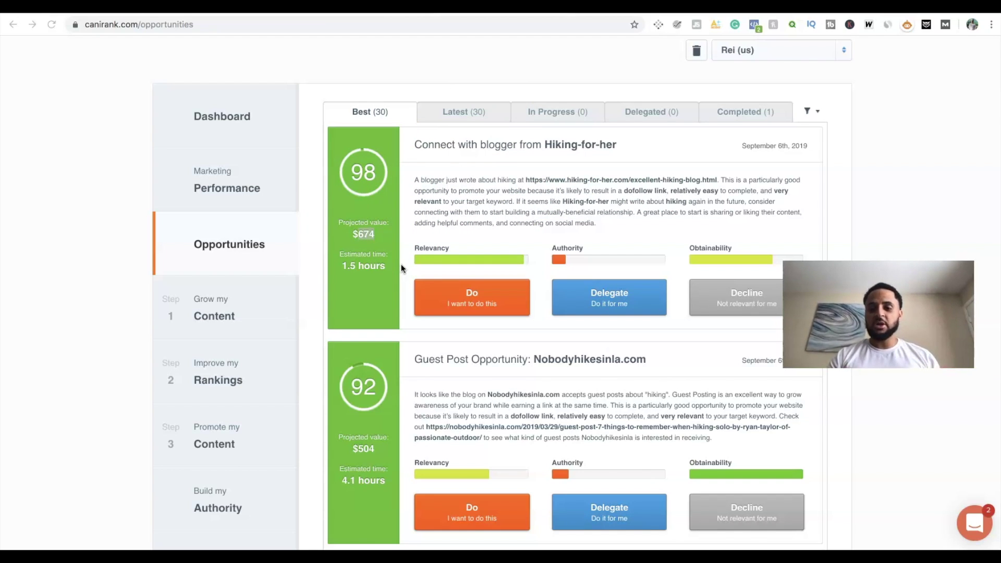
Look over the Nobodyhikesinla.com guest post opportunity and highlight the projected value of the 'bike' high potential ranking
{"action": "scroll", "coordinate": [539, 414], "scroll_direction": "down", "scroll_amount": 5}
{"action": "scroll", "coordinate": [539, 418], "scroll_direction": "down", "scroll_amount": 1}
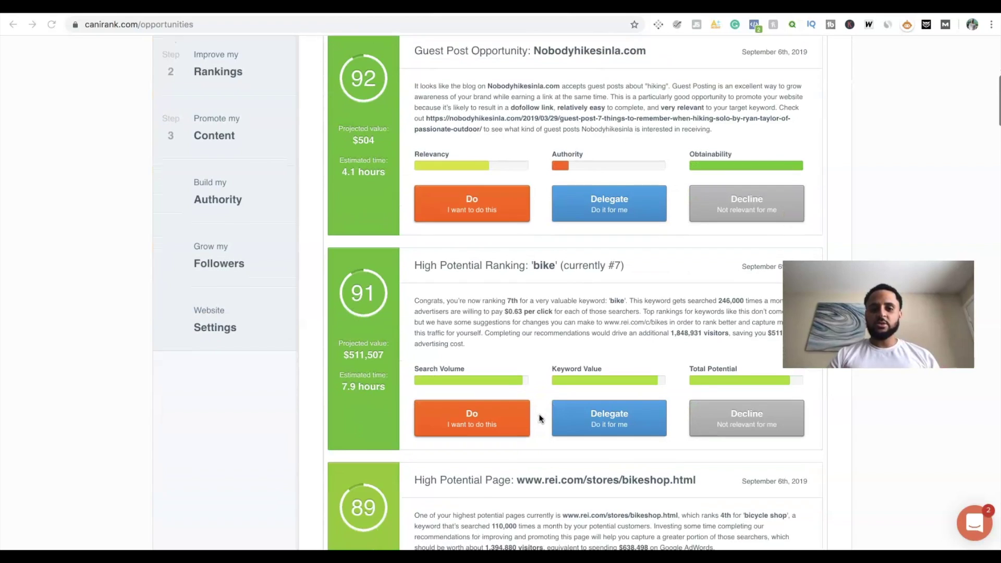
{"action": "left_click", "coordinate": [312, 92]}
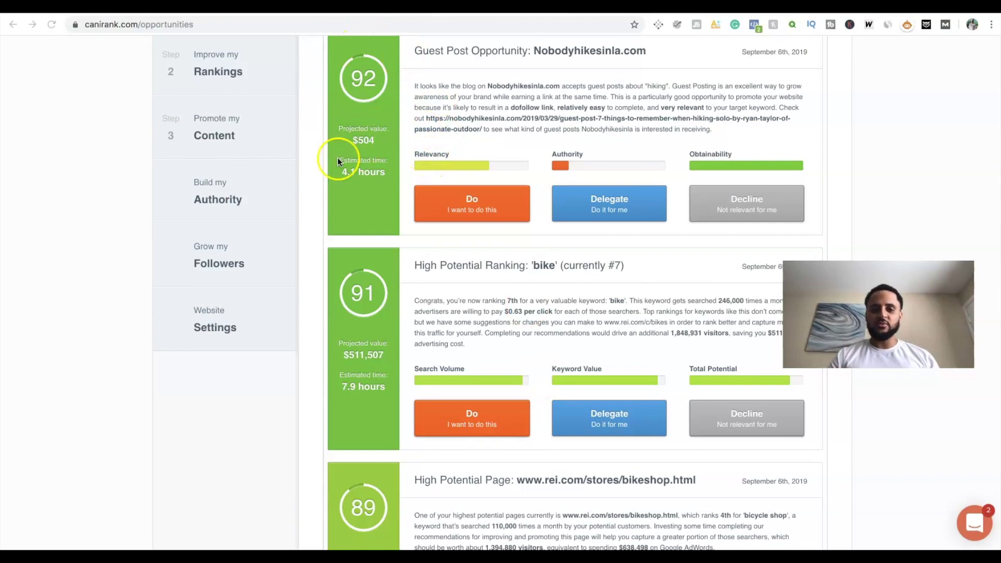
{"action": "scroll", "coordinate": [557, 374], "scroll_direction": "down", "scroll_amount": 3}
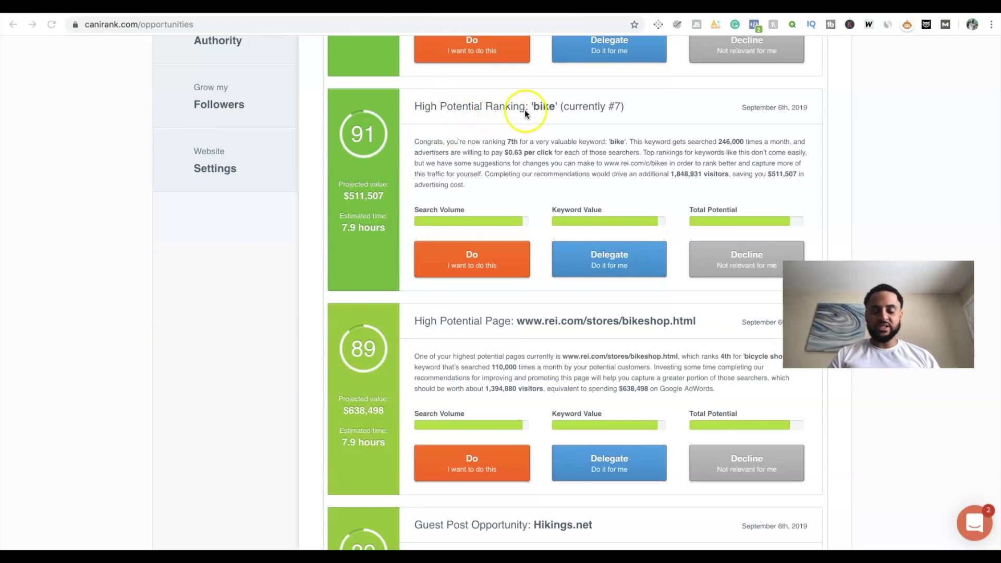
{"action": "left_click", "coordinate": [545, 104]}
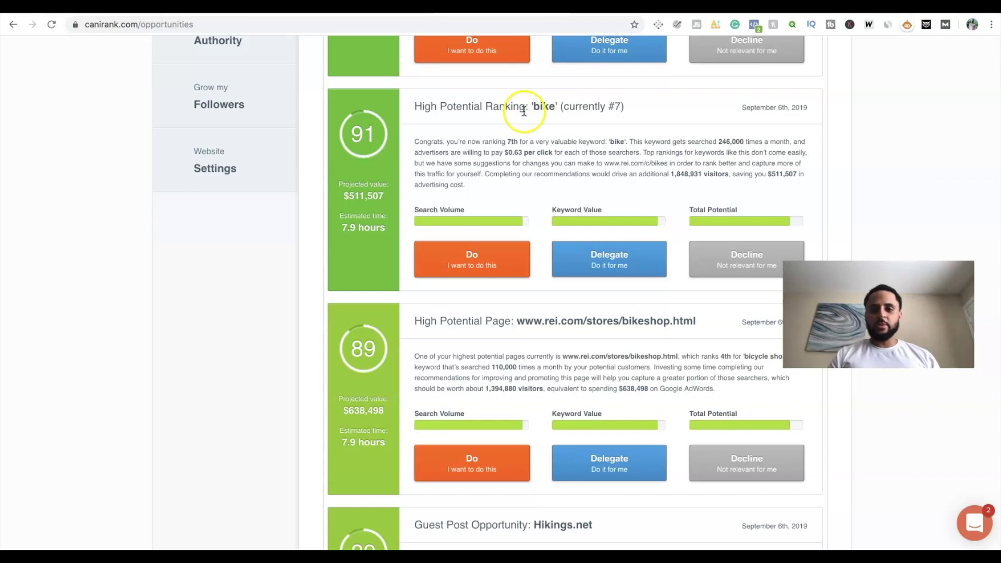
{"action": "left_click", "coordinate": [348, 196]}
{"action": "left_click_drag", "start_coordinate": [371, 196], "coordinate": [379, 196]}
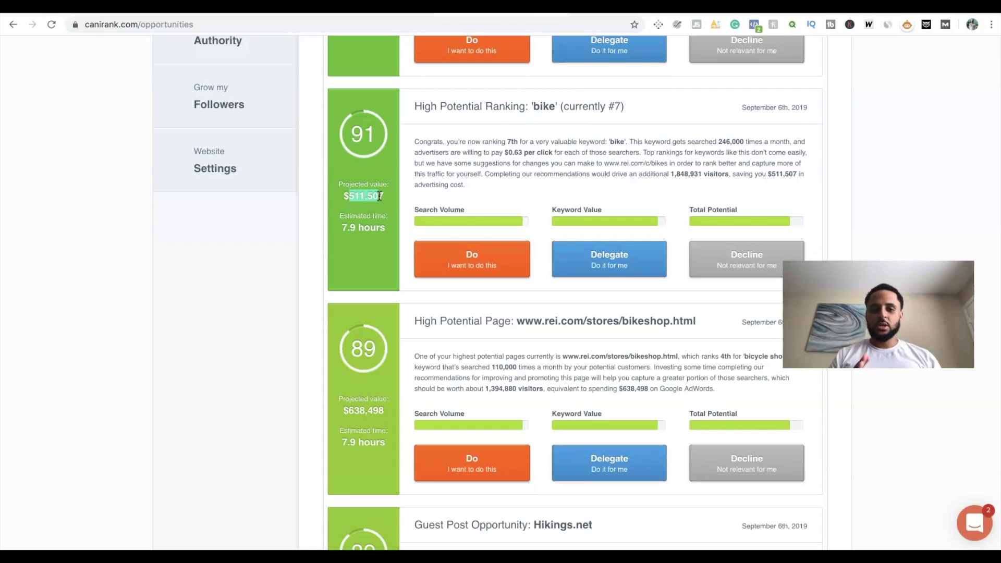
{"action": "left_click_drag", "start_coordinate": [379, 196], "coordinate": [333, 241]}
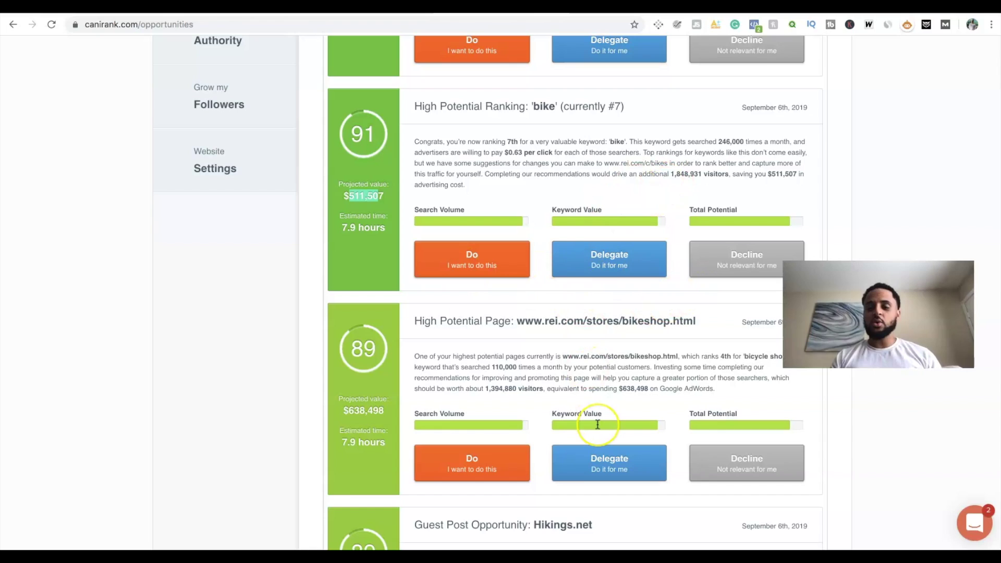
{"action": "mouse_move", "coordinate": [598, 425]}
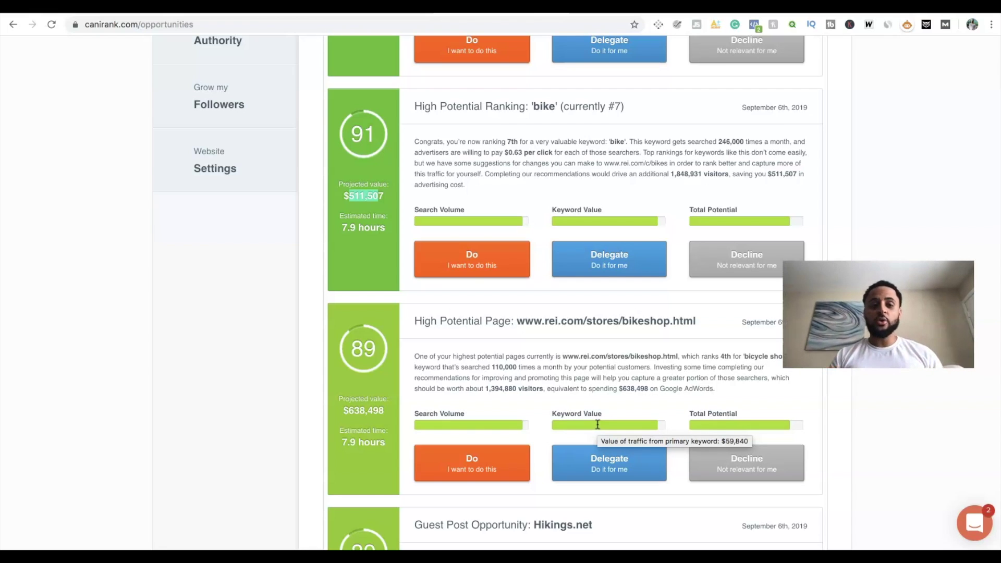
{"action": "scroll", "coordinate": [597, 424], "scroll_direction": "down", "scroll_amount": 3}
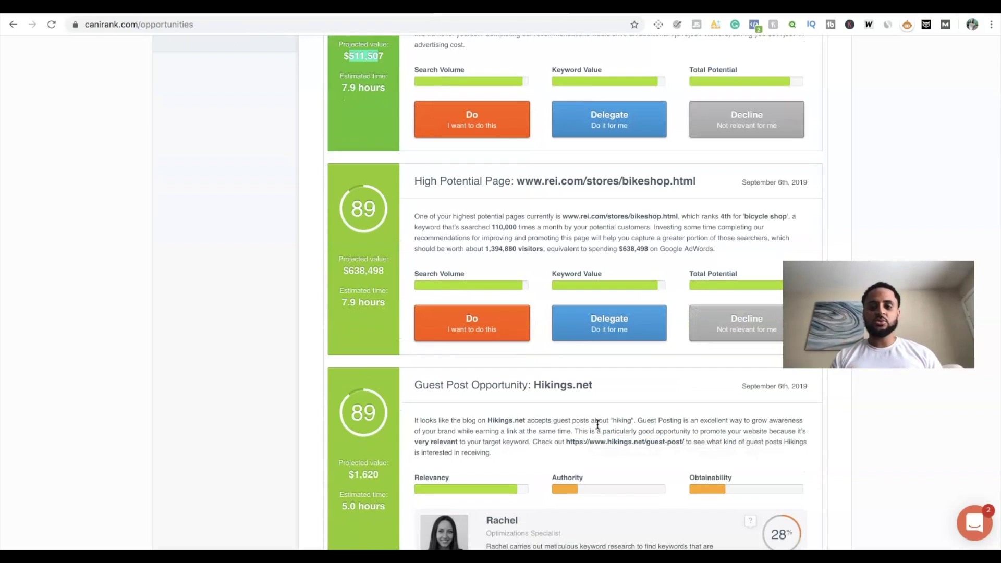
{"action": "scroll", "coordinate": [597, 425], "scroll_direction": "down", "scroll_amount": 3}
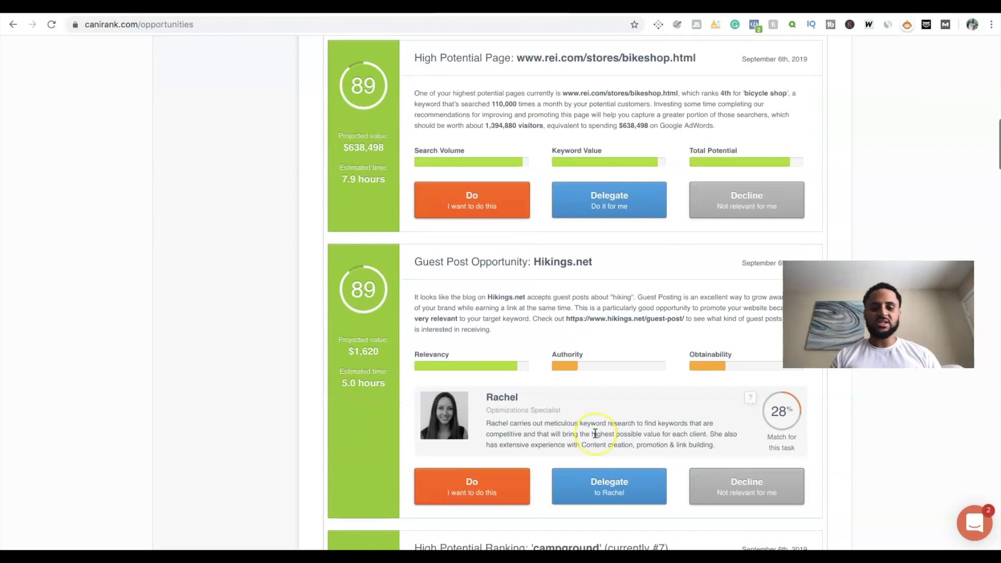
{"action": "scroll", "coordinate": [592, 430], "scroll_direction": "up", "scroll_amount": 1}
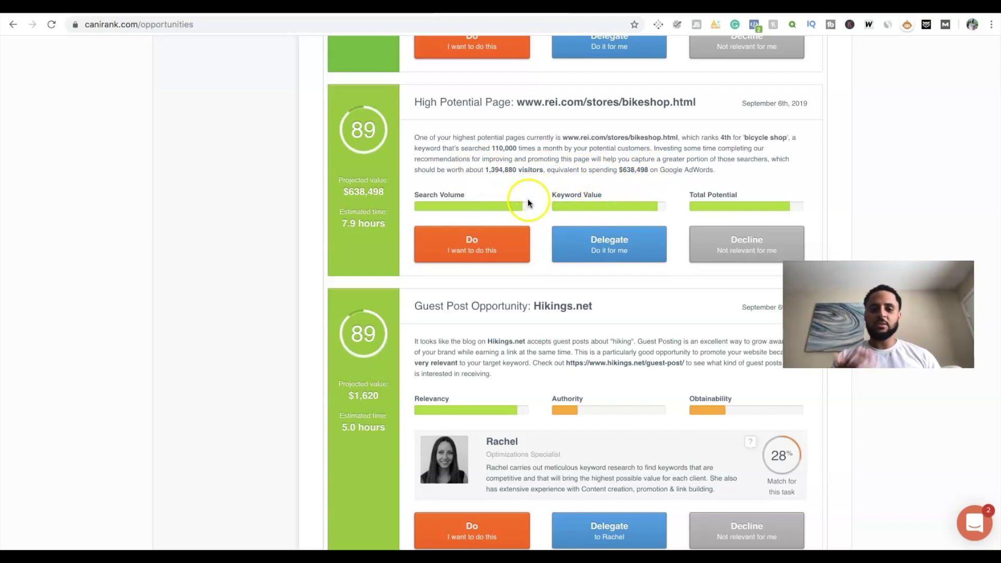
Highlight the title and projected value of the Hikings.net guest post opportunity, and clear the highlight
{"action": "scroll", "coordinate": [584, 258], "scroll_direction": "down", "scroll_amount": 3}
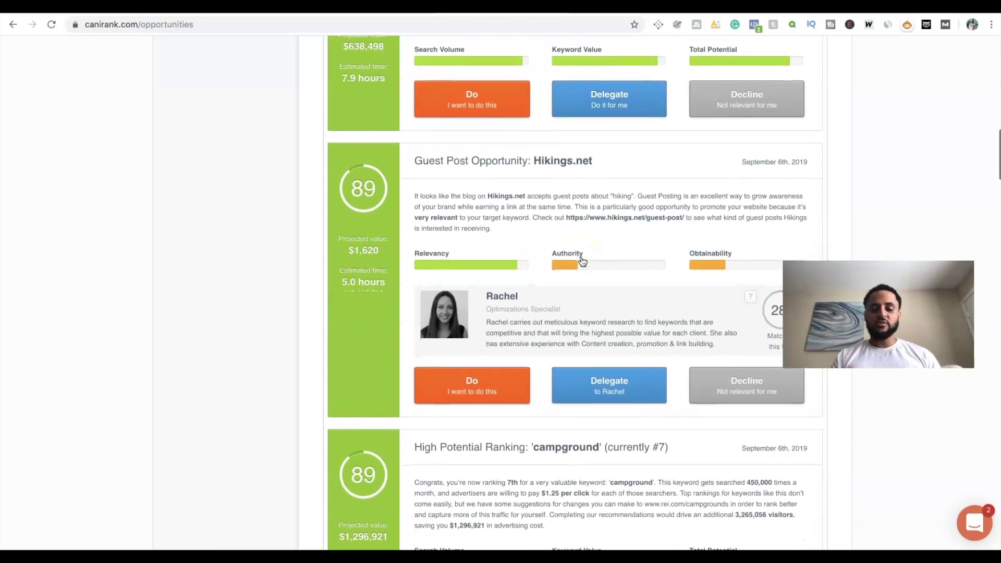
{"action": "scroll", "coordinate": [581, 259], "scroll_direction": "down", "scroll_amount": 1}
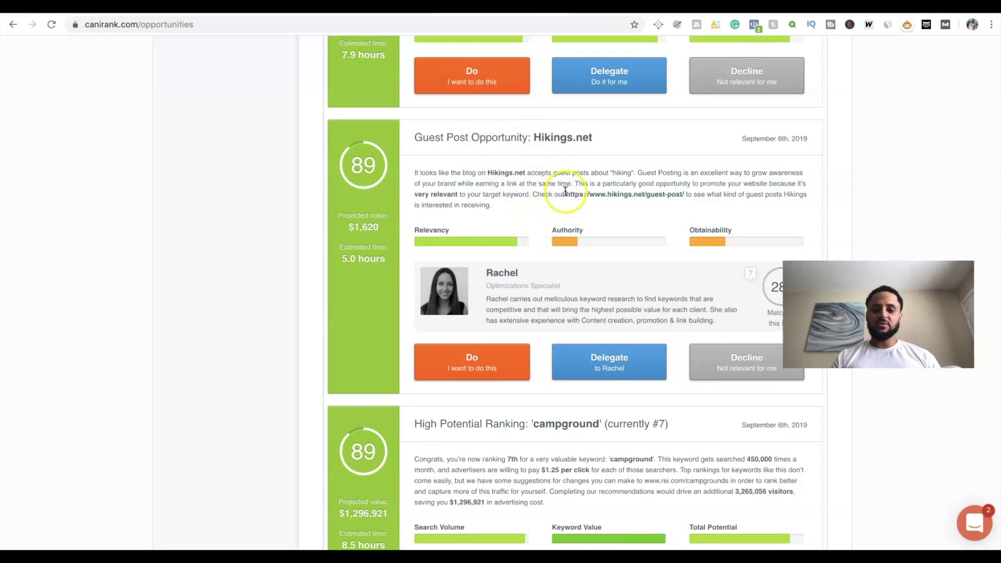
{"action": "left_click_drag", "start_coordinate": [413, 138], "coordinate": [545, 144]}
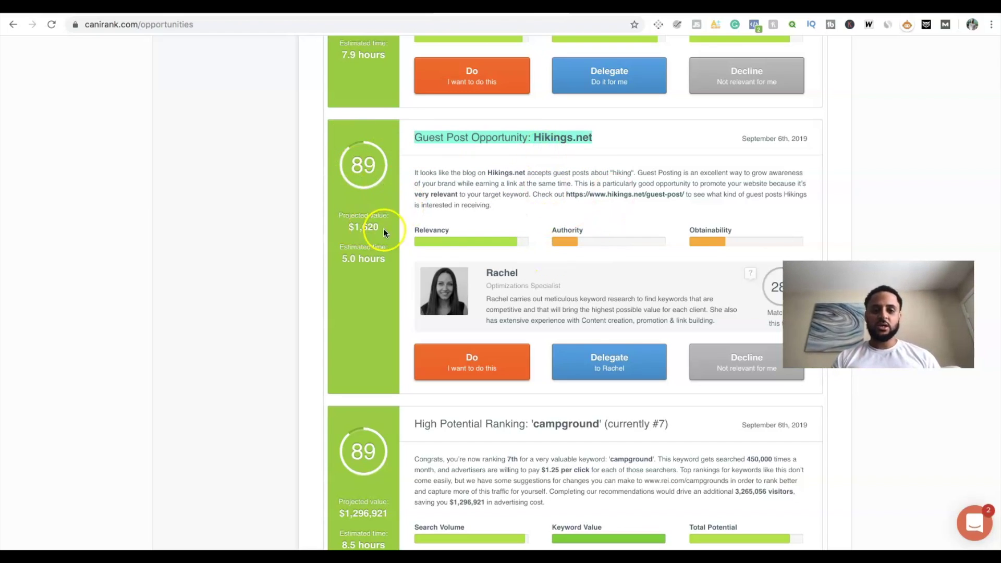
{"action": "left_click", "coordinate": [356, 224]}
{"action": "left_click_drag", "start_coordinate": [356, 224], "coordinate": [380, 227]}
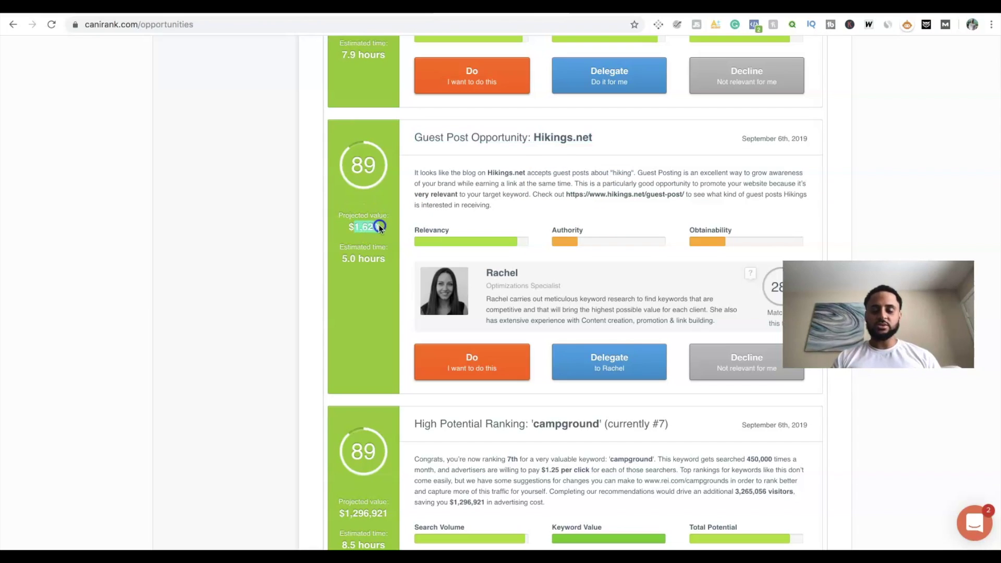
{"action": "left_click", "coordinate": [503, 218]}
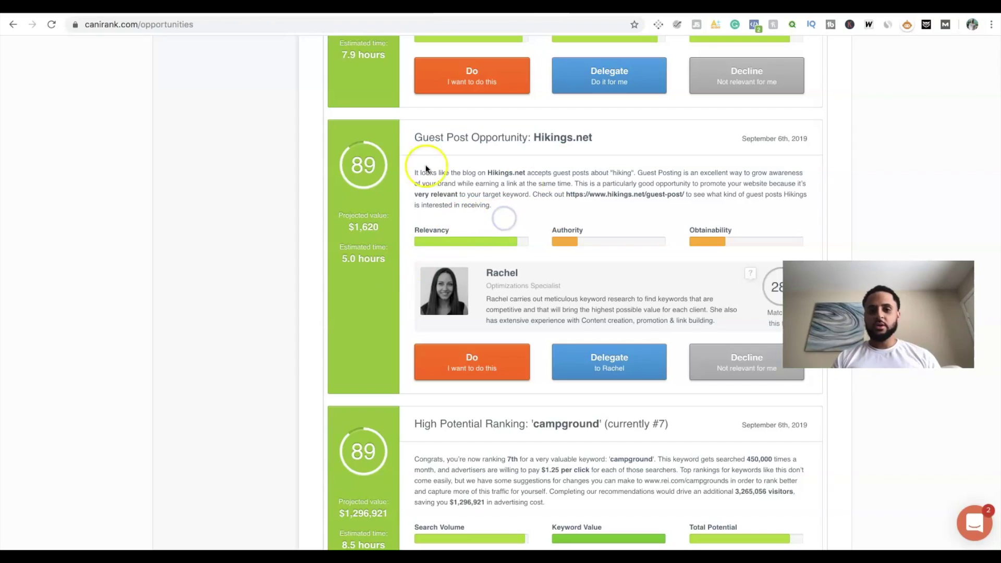
Skim through the remaining best opportunities and return to the start of the list
{"action": "scroll", "coordinate": [512, 368], "scroll_direction": "down", "scroll_amount": 8}
{"action": "scroll", "coordinate": [515, 365], "scroll_direction": "down", "scroll_amount": 20}
{"action": "scroll", "coordinate": [515, 365], "scroll_direction": "down", "scroll_amount": 15}
{"action": "scroll", "coordinate": [515, 365], "scroll_direction": "up", "scroll_amount": 20}
{"action": "scroll", "coordinate": [515, 365], "scroll_direction": "up", "scroll_amount": 20}
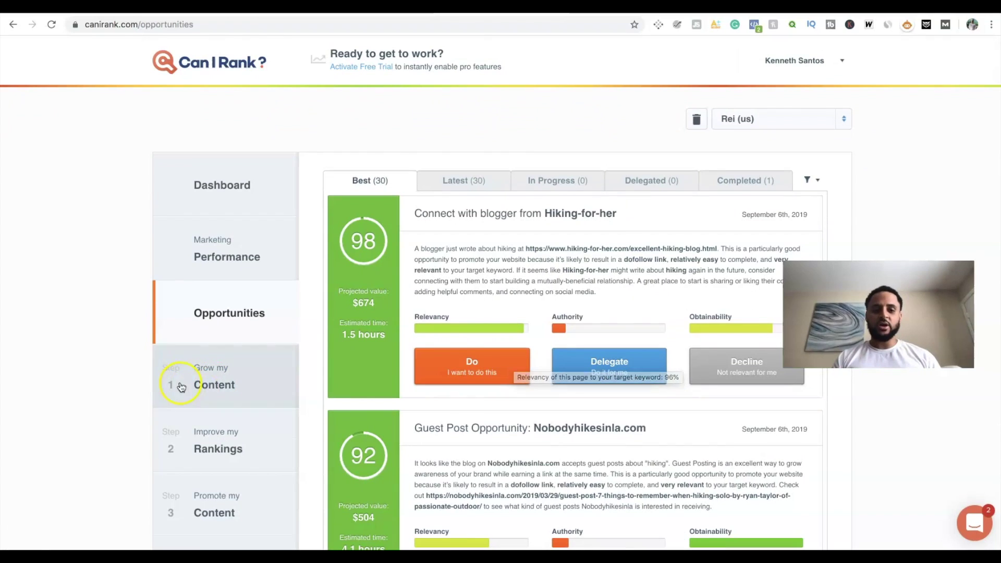
Open the Grow my Content page and look over its relevant keyword ideas table
{"action": "left_click", "coordinate": [203, 379]}
{"action": "scroll", "coordinate": [471, 397], "scroll_direction": "down", "scroll_amount": 8}
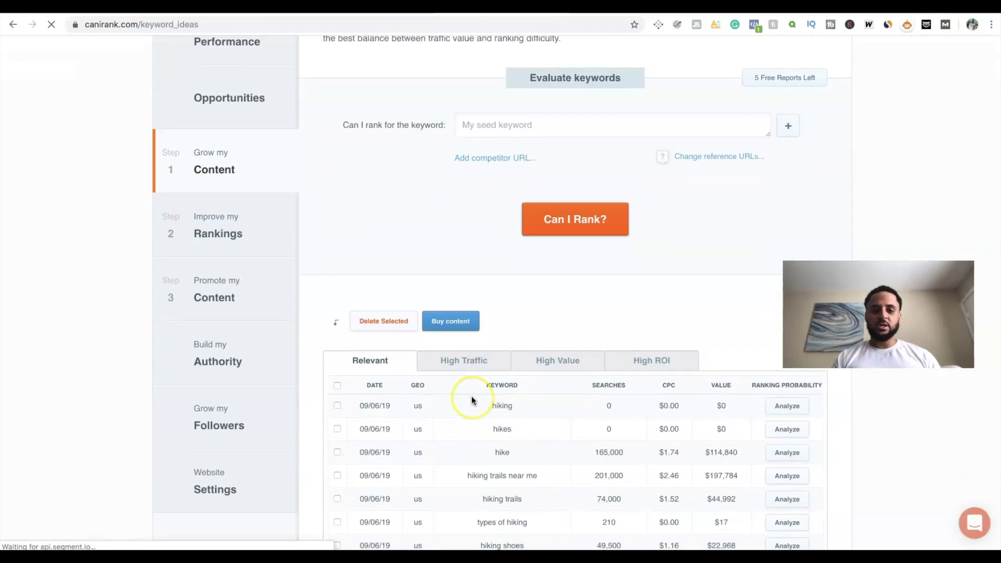
{"action": "scroll", "coordinate": [471, 400], "scroll_direction": "up", "scroll_amount": 3}
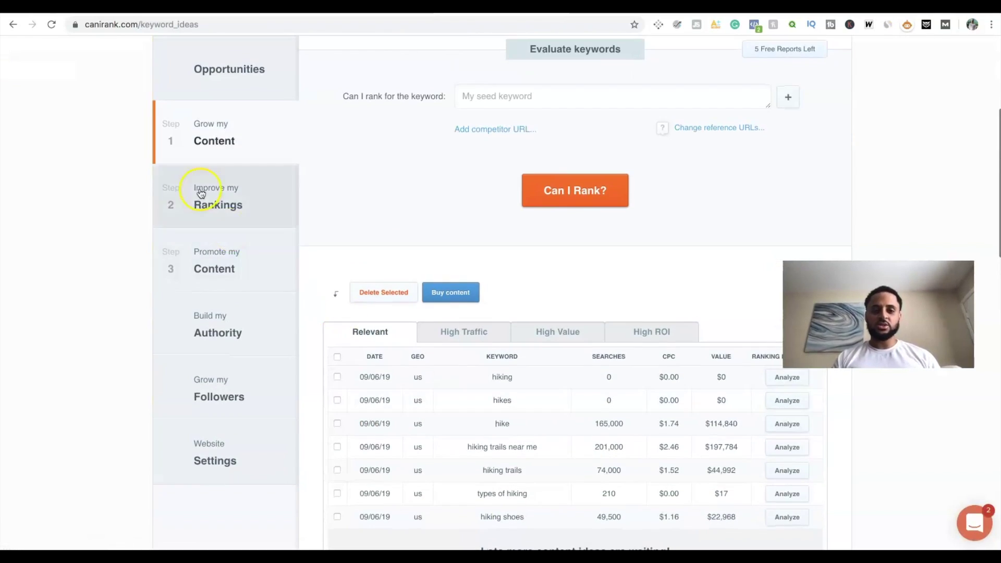
Open the Improve my Rankings page, and go back to the dashboard
{"action": "left_click", "coordinate": [216, 203]}
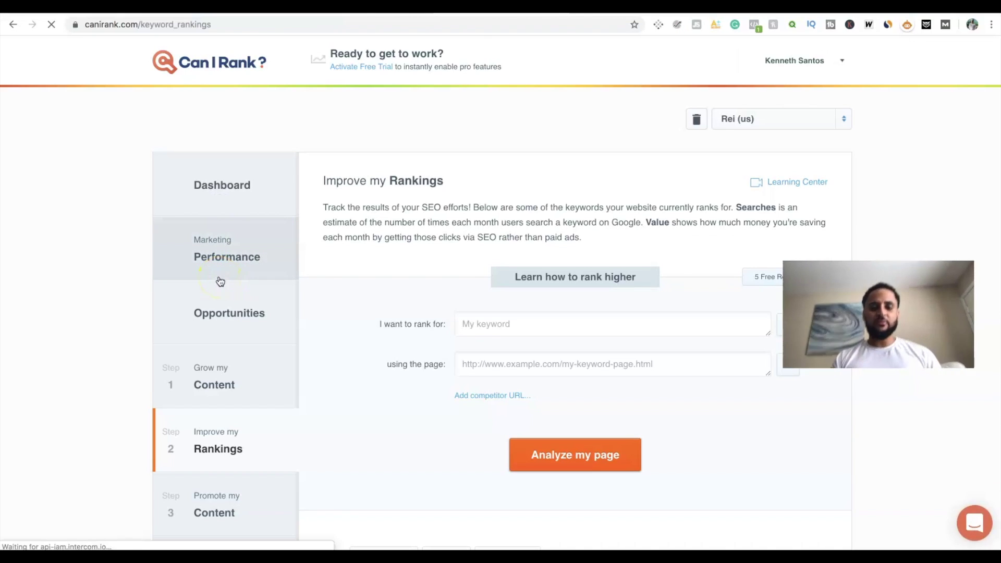
{"action": "left_click", "coordinate": [243, 197]}
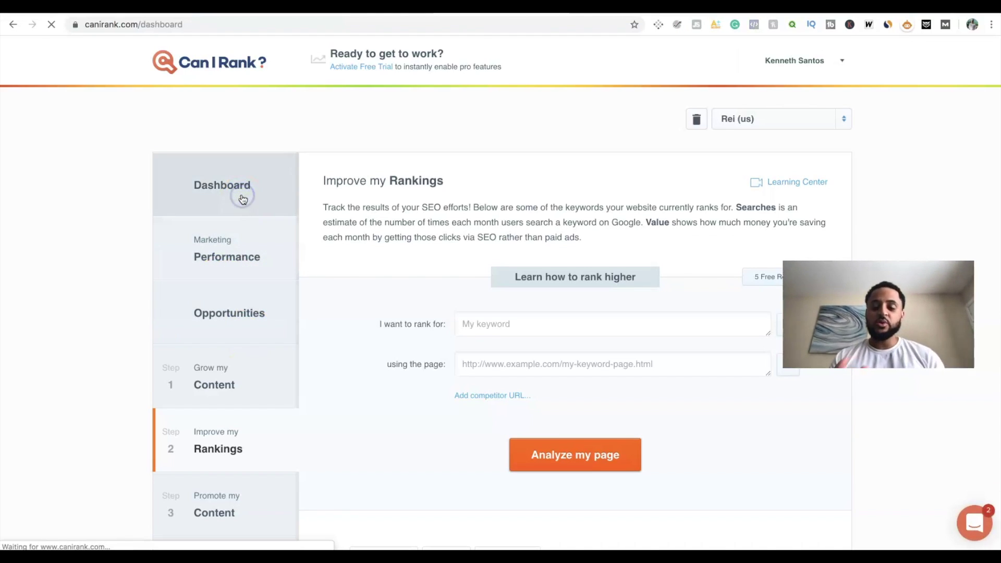